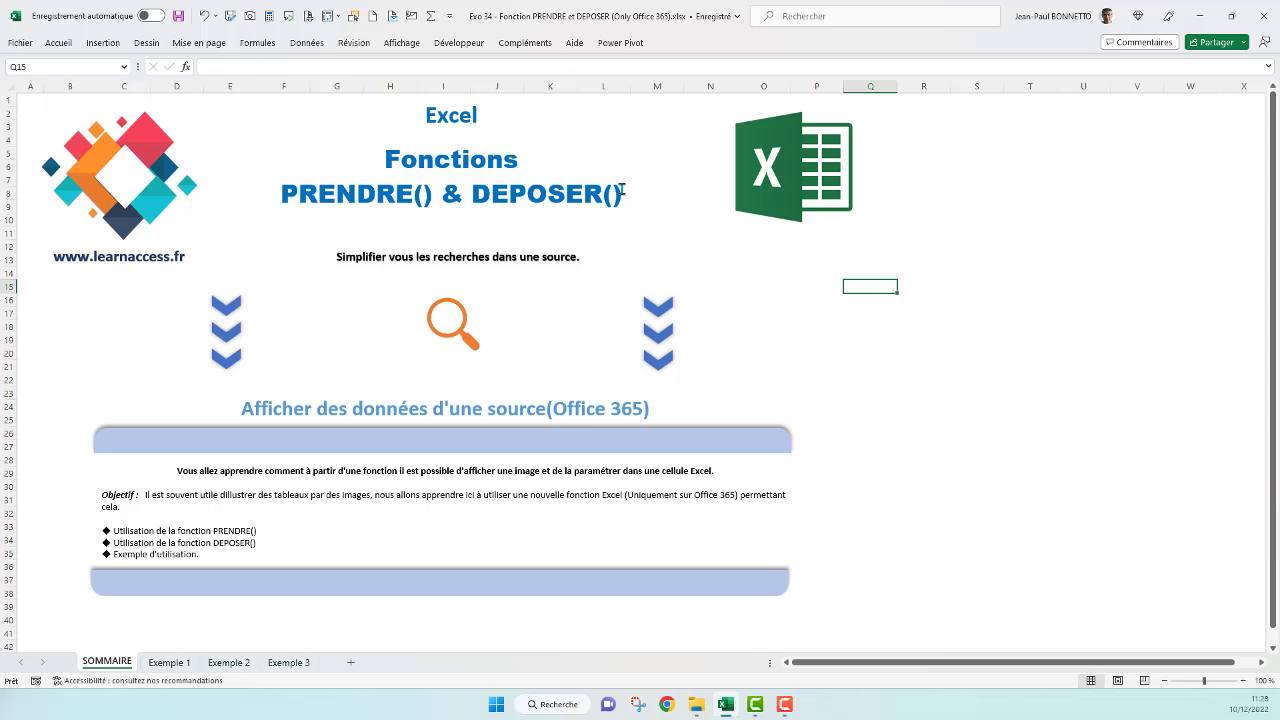
{"action": "left_click", "coordinate": [1012, 208]}
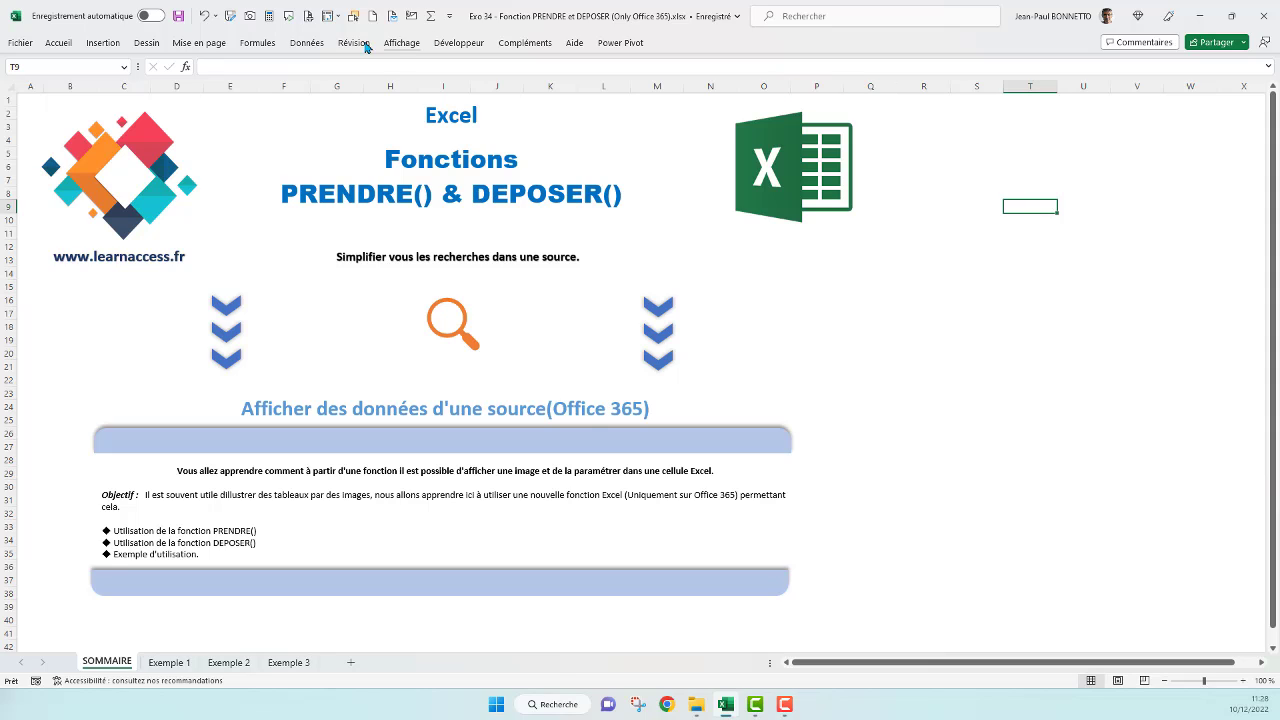
{"action": "left_click", "coordinate": [1006, 262]}
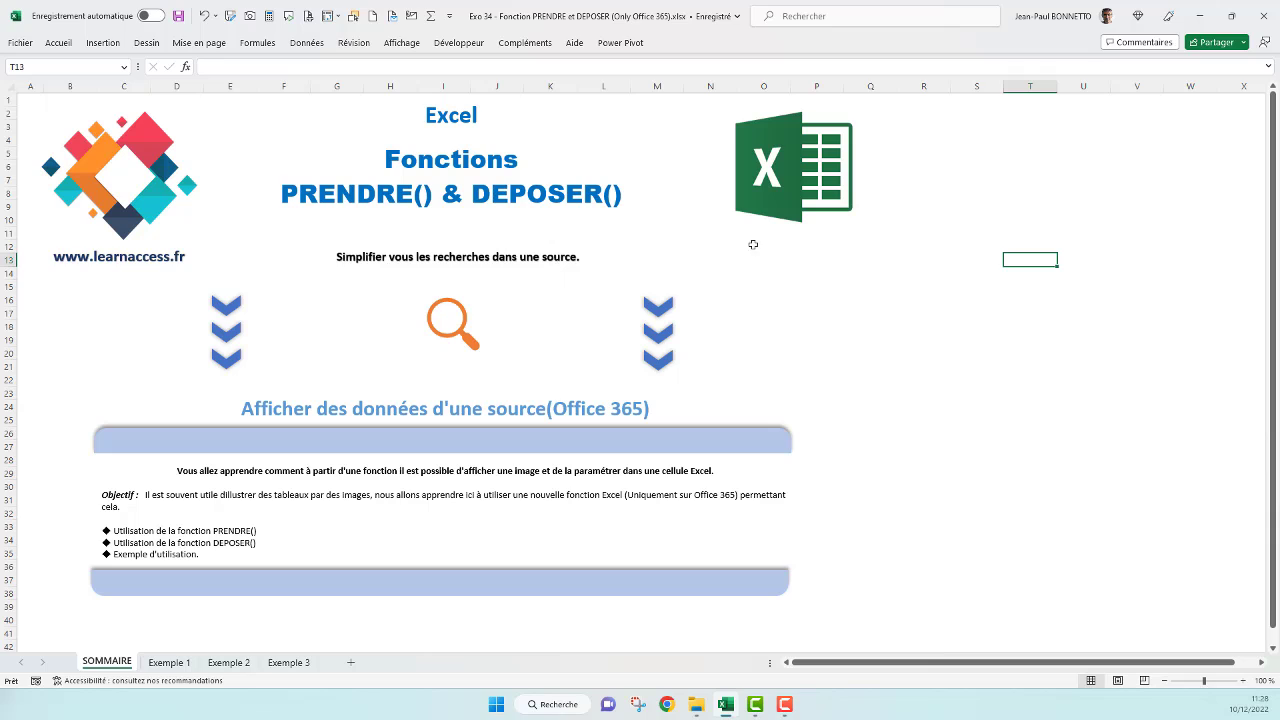
{"action": "left_click", "coordinate": [987, 208]}
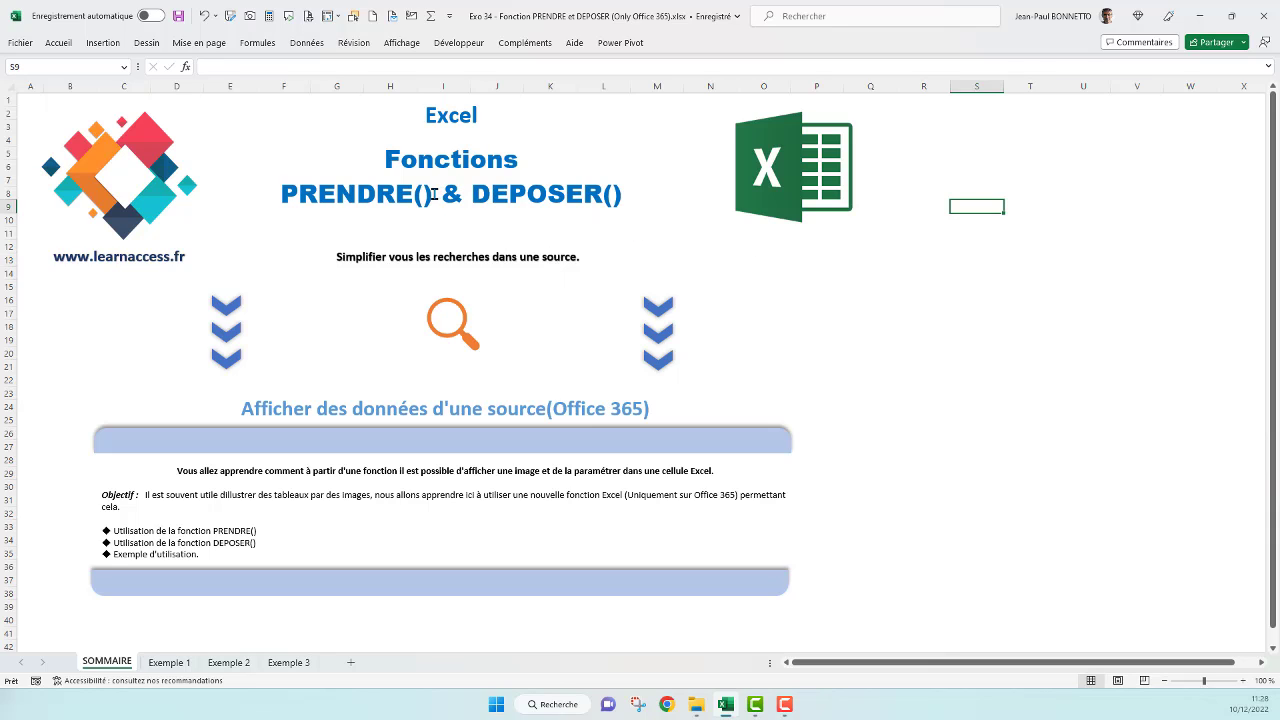
{"action": "left_click_drag", "start_coordinate": [434, 194], "coordinate": [280, 194]}
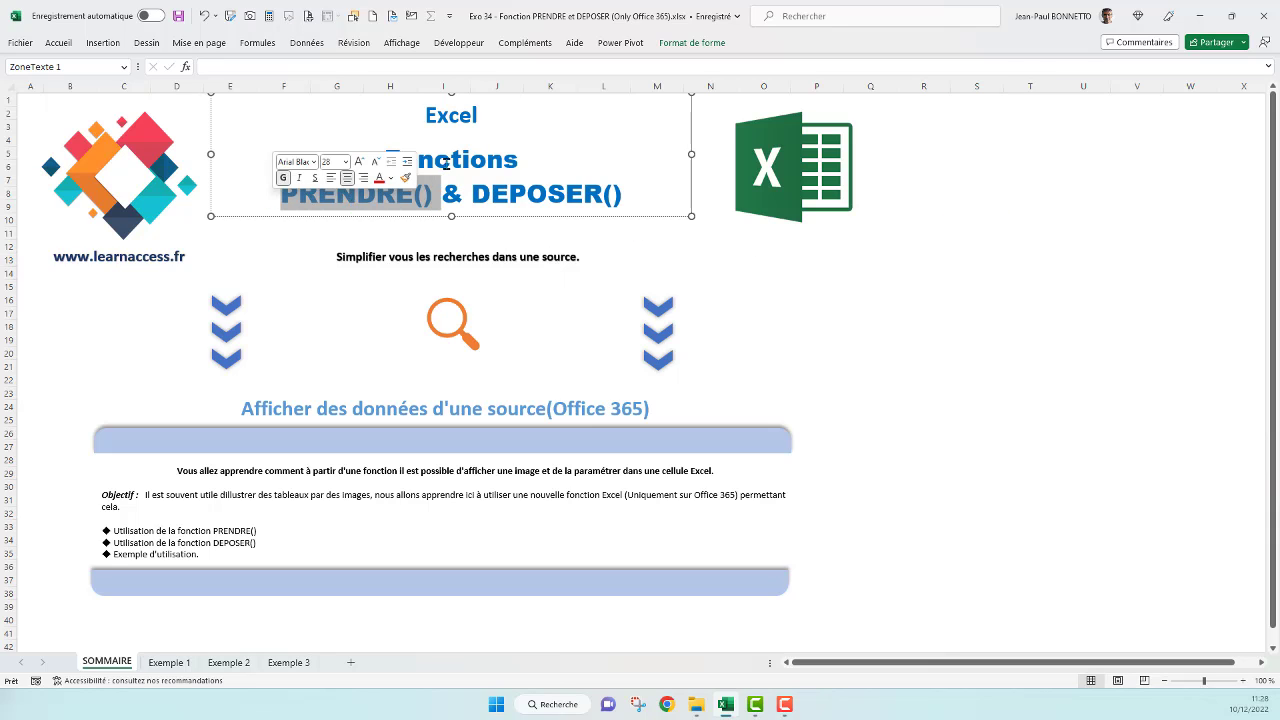
{"action": "left_click_drag", "start_coordinate": [624, 195], "coordinate": [280, 195]}
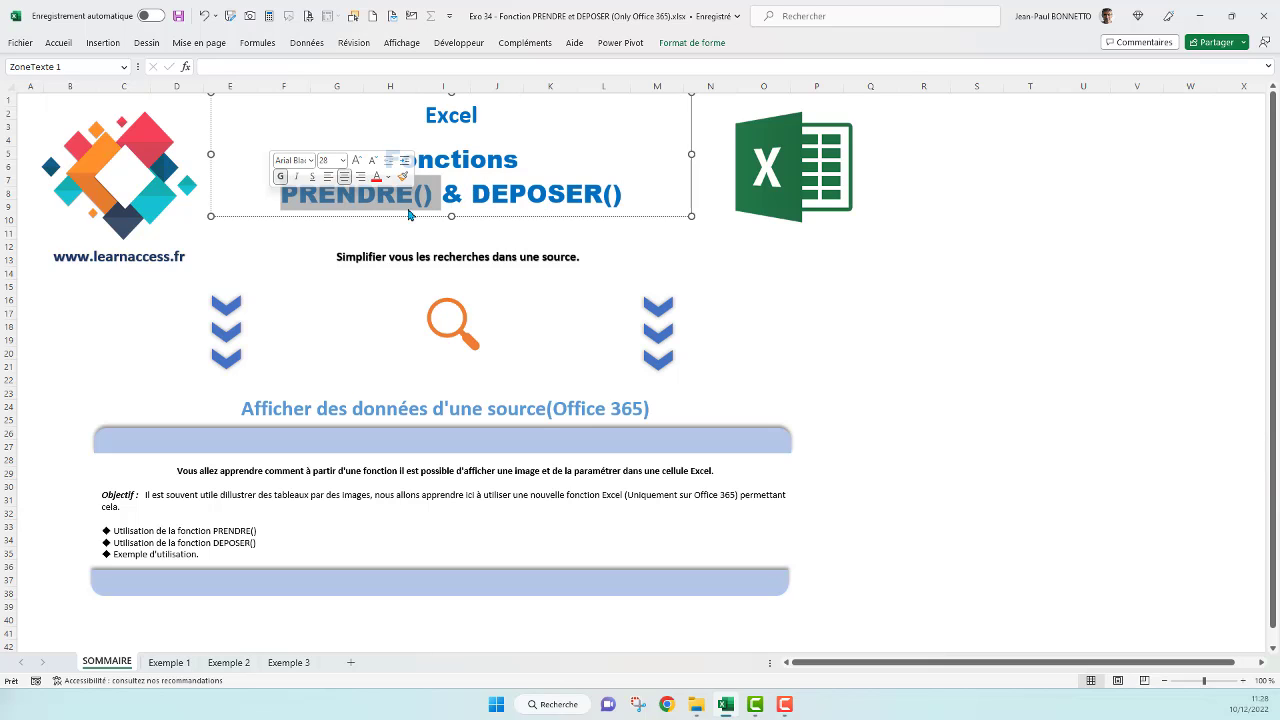
{"action": "left_click", "coordinate": [1106, 248]}
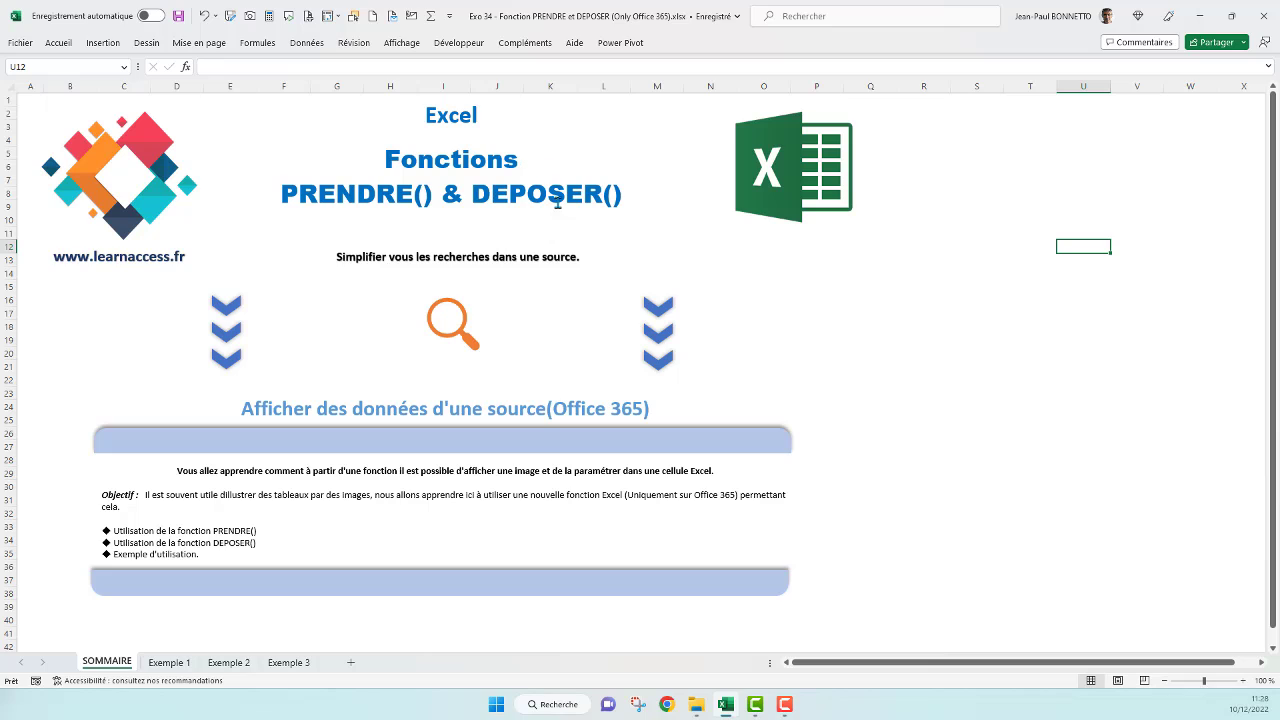
{"action": "left_click", "coordinate": [394, 195]}
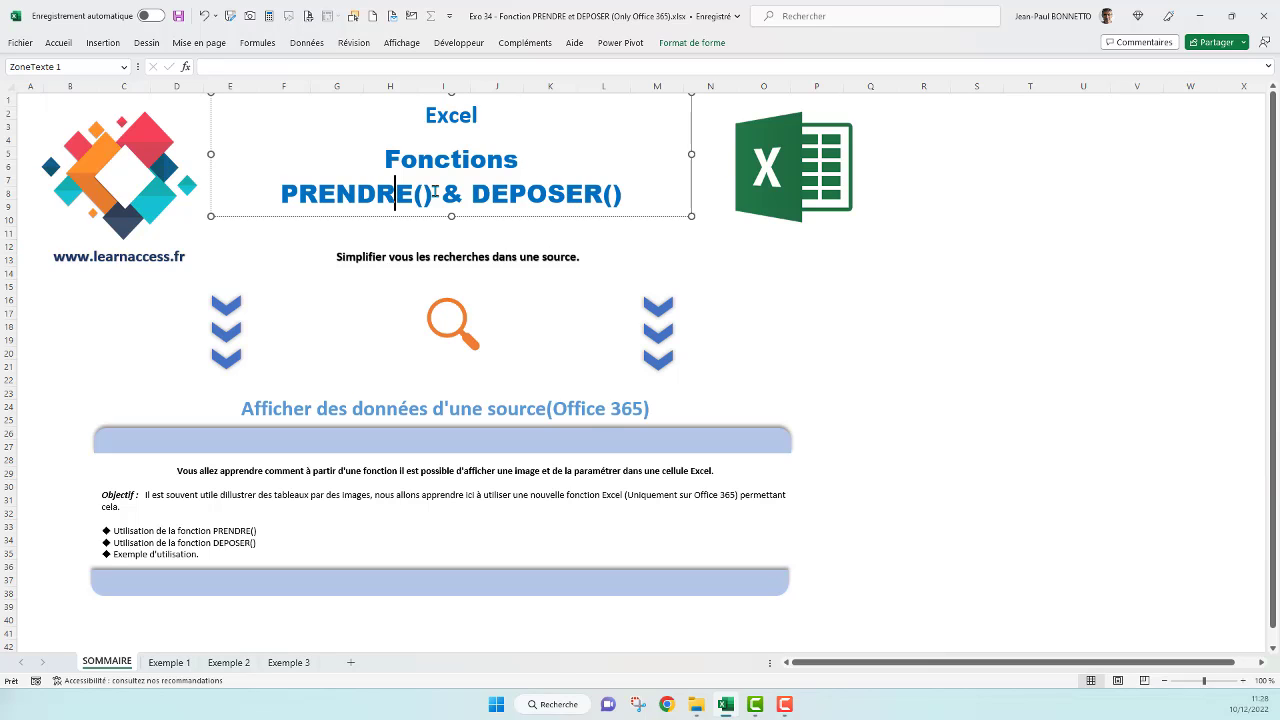
{"action": "left_click_drag", "start_coordinate": [440, 195], "coordinate": [278, 196]}
{"action": "left_click", "coordinate": [997, 211]}
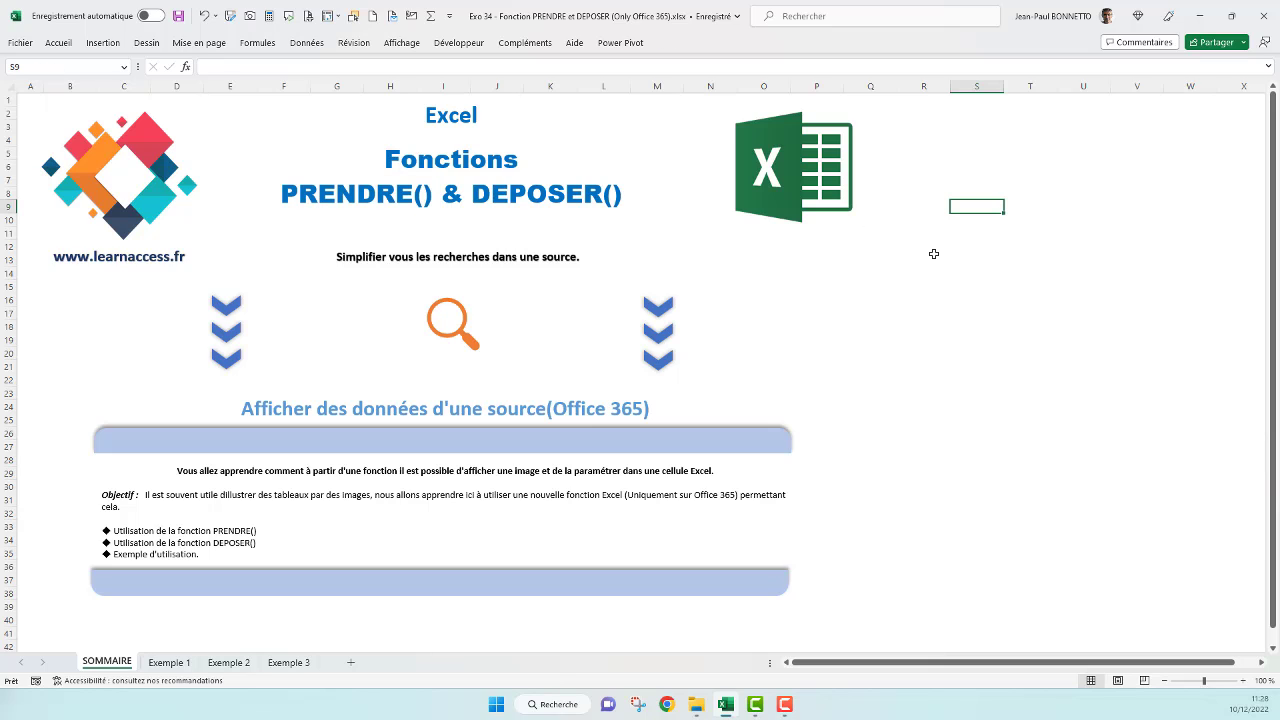
{"action": "left_click_drag", "start_coordinate": [433, 193], "coordinate": [280, 195]}
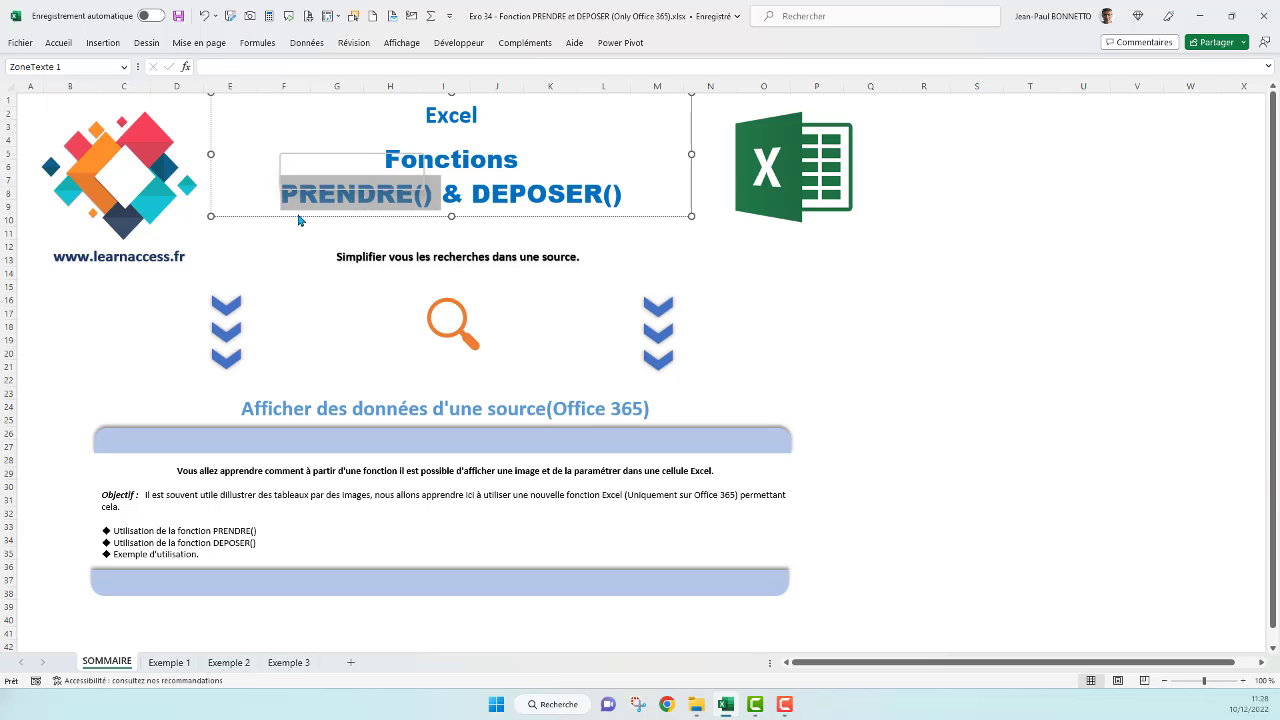
{"action": "left_click", "coordinate": [1083, 272]}
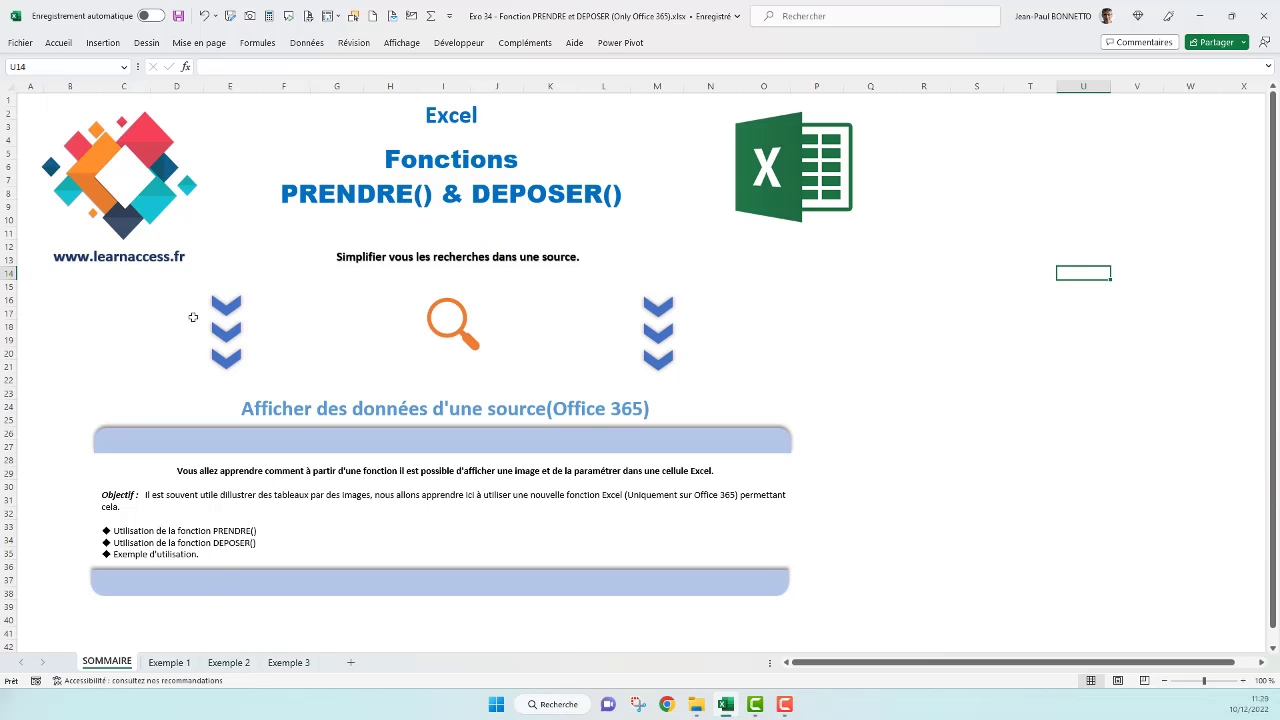
{"action": "left_click", "coordinate": [880, 289]}
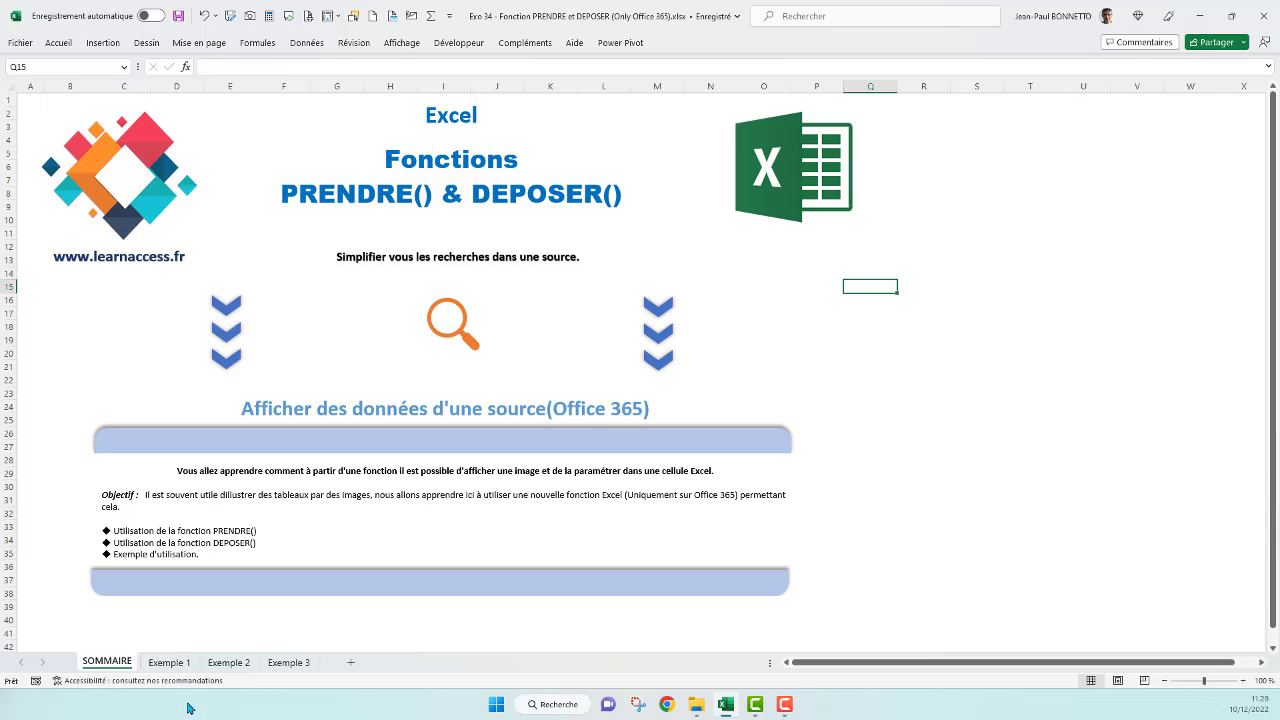
Open the Exemple 1 sheet and check the customer table's name in its table design properties.
{"action": "left_click", "coordinate": [172, 663]}
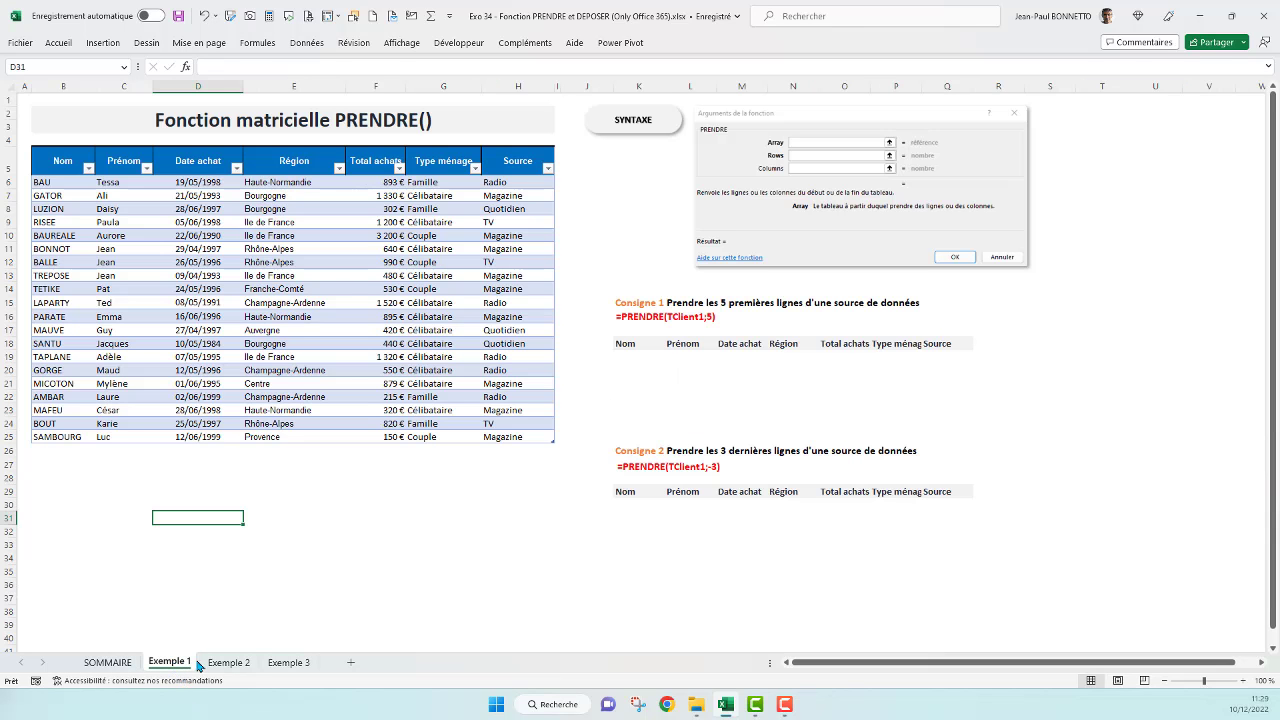
{"action": "left_click", "coordinate": [319, 531]}
{"action": "left_click_drag", "start_coordinate": [55, 168], "coordinate": [520, 436]}
{"action": "left_click", "coordinate": [300, 249]}
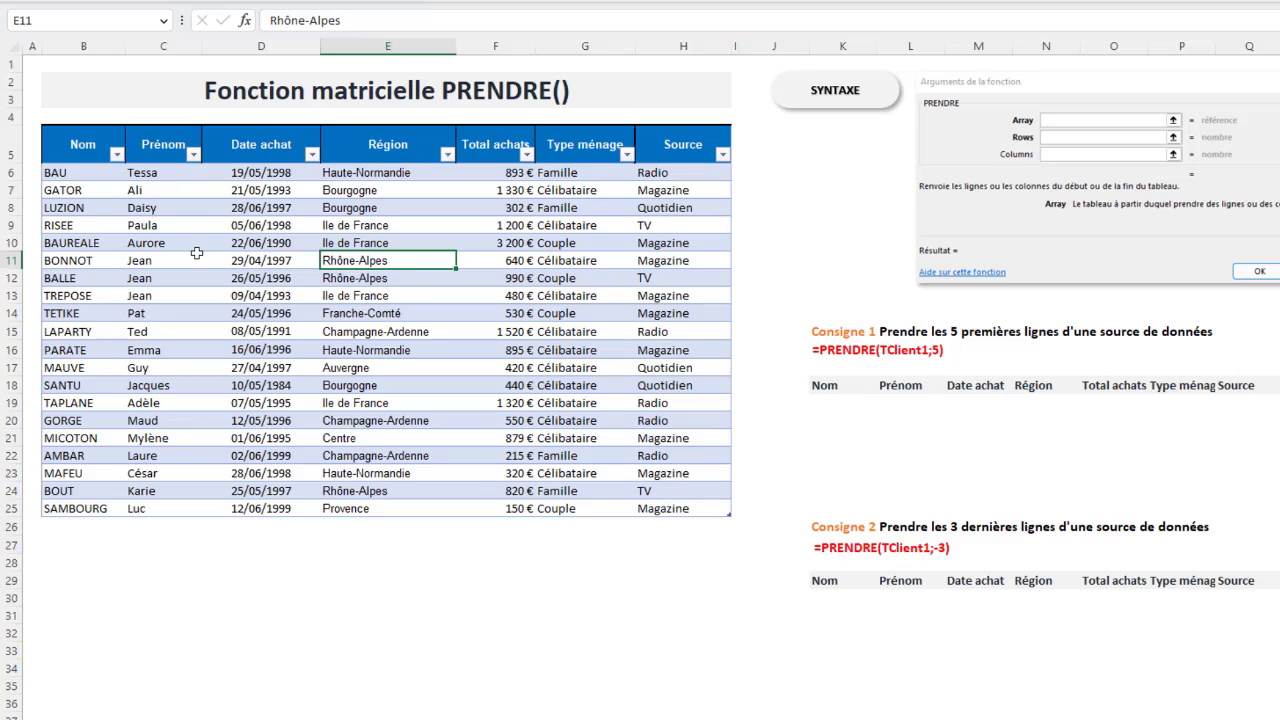
{"action": "left_click", "coordinate": [259, 210]}
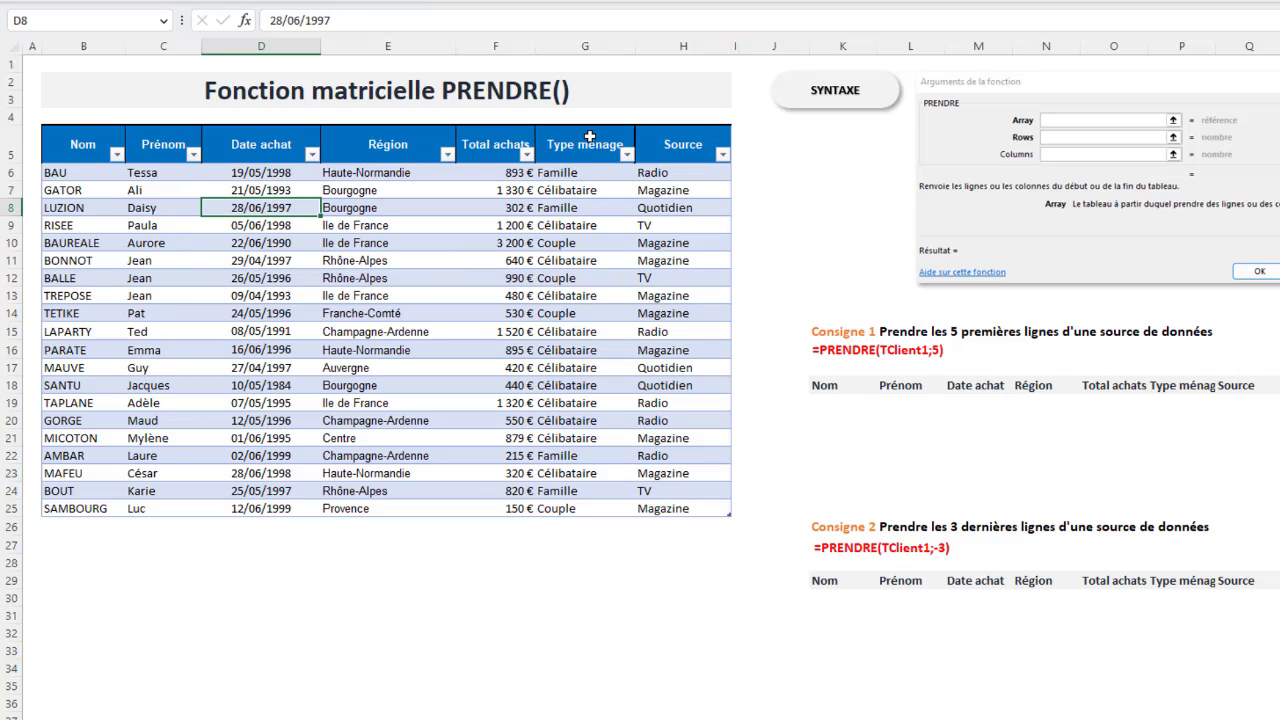
{"action": "left_click", "coordinate": [845, 2]}
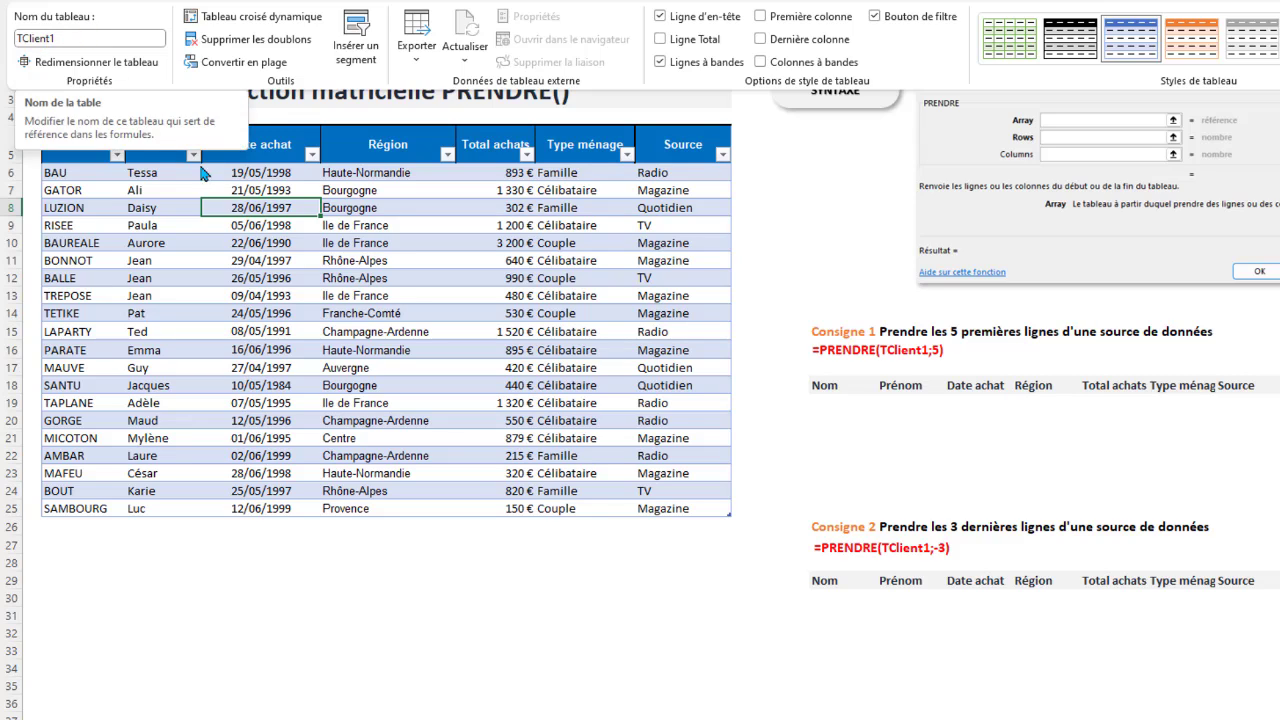
{"action": "left_click", "coordinate": [212, 225]}
{"action": "left_click", "coordinate": [212, 225]}
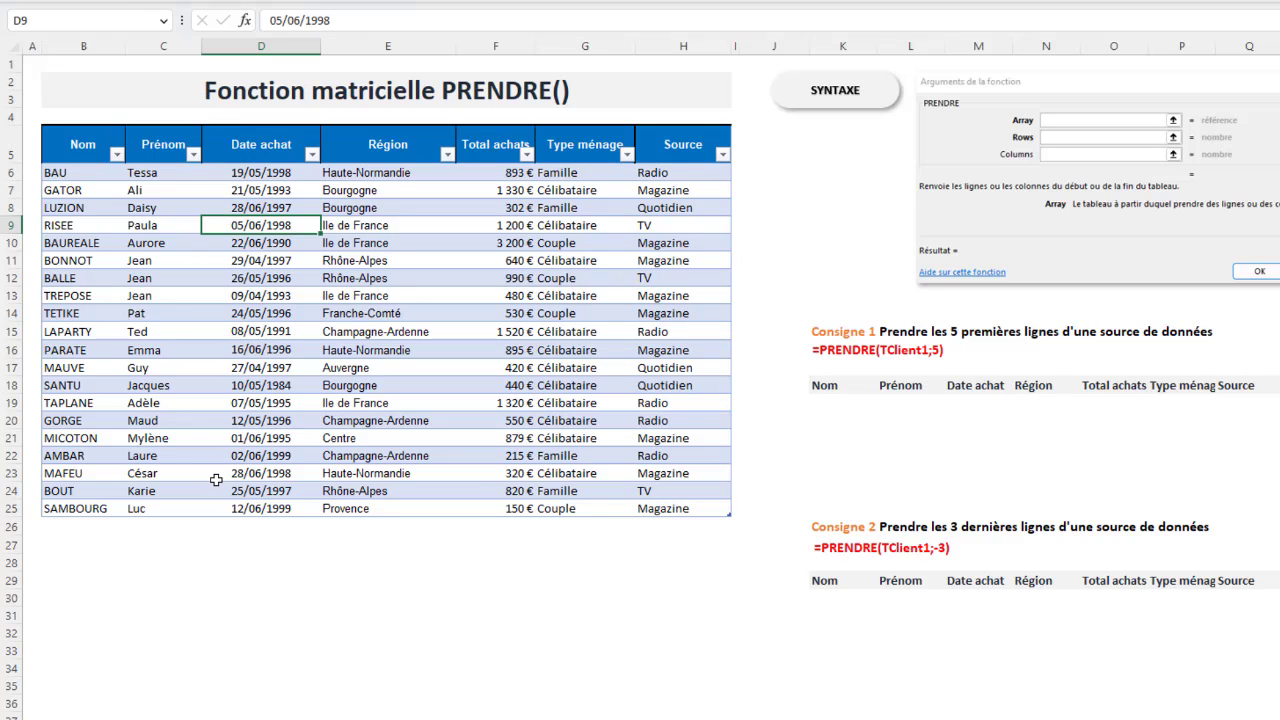
Start a PRENDRE formula in cell K19 under Consigne 1 and open its function arguments dialog, clear of the result area.
{"action": "left_click", "coordinate": [830, 406]}
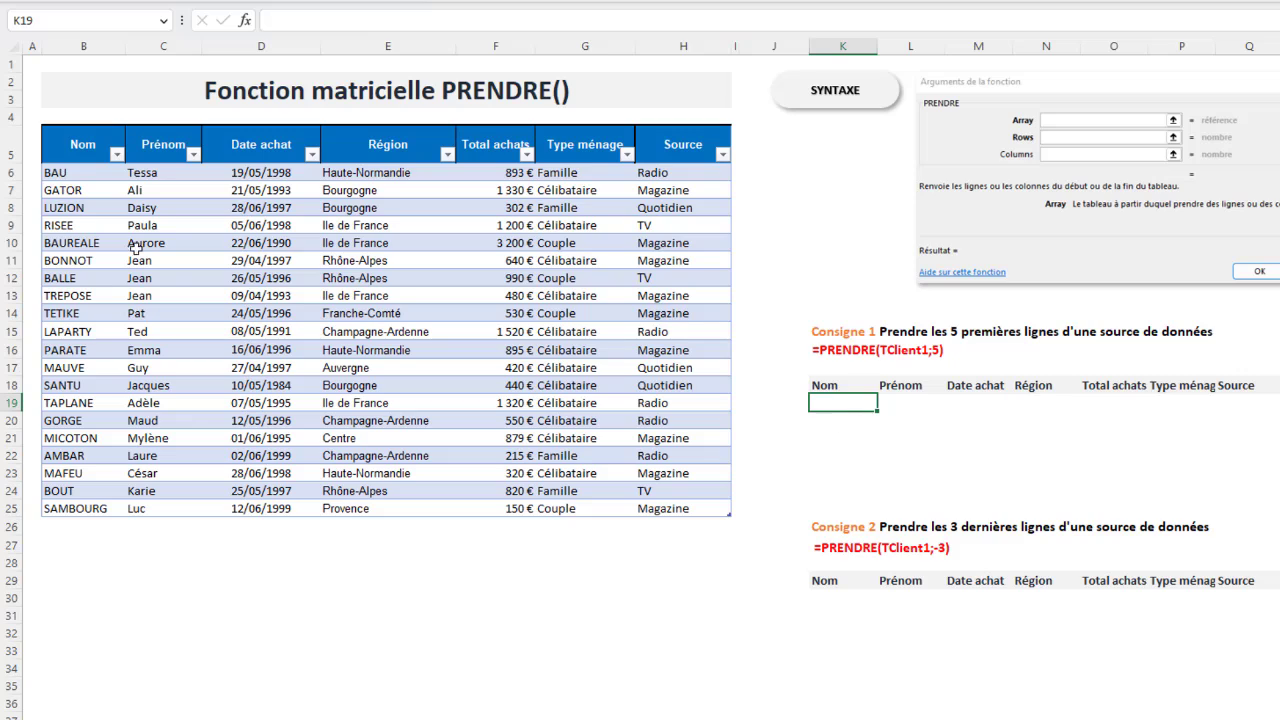
{"action": "left_click_drag", "start_coordinate": [62, 174], "coordinate": [72, 228]}
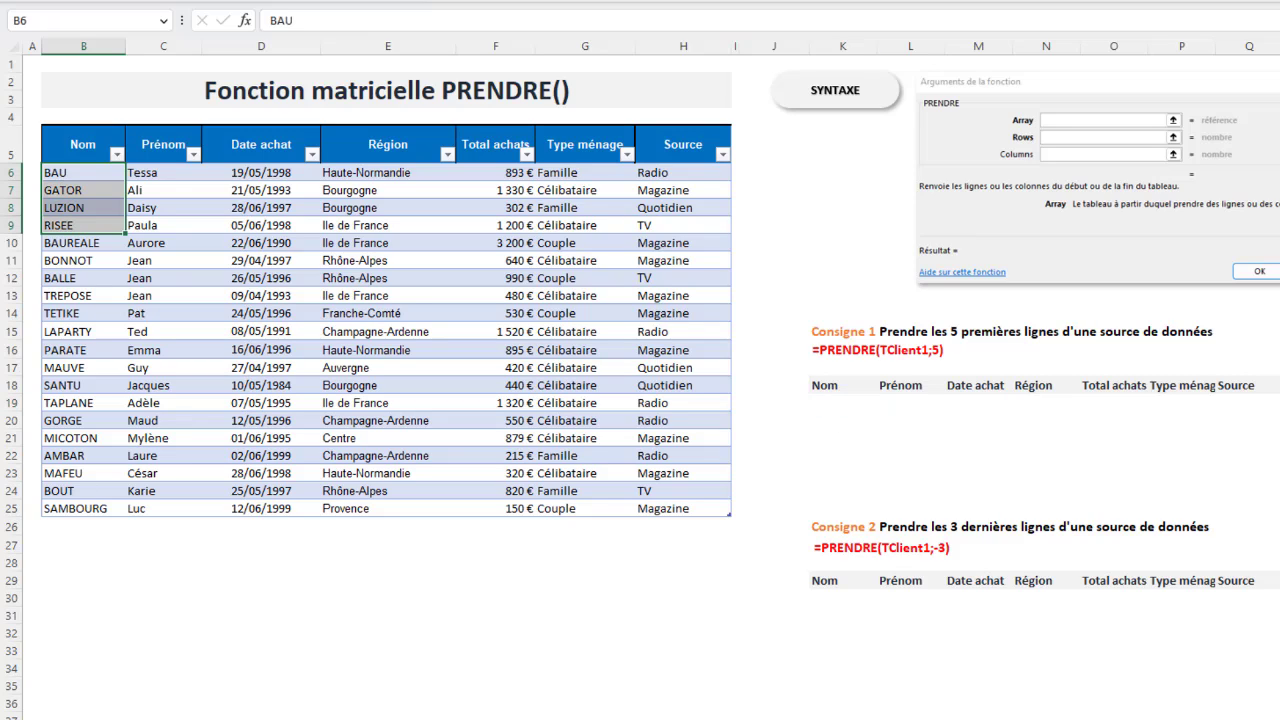
{"action": "left_click", "coordinate": [835, 403]}
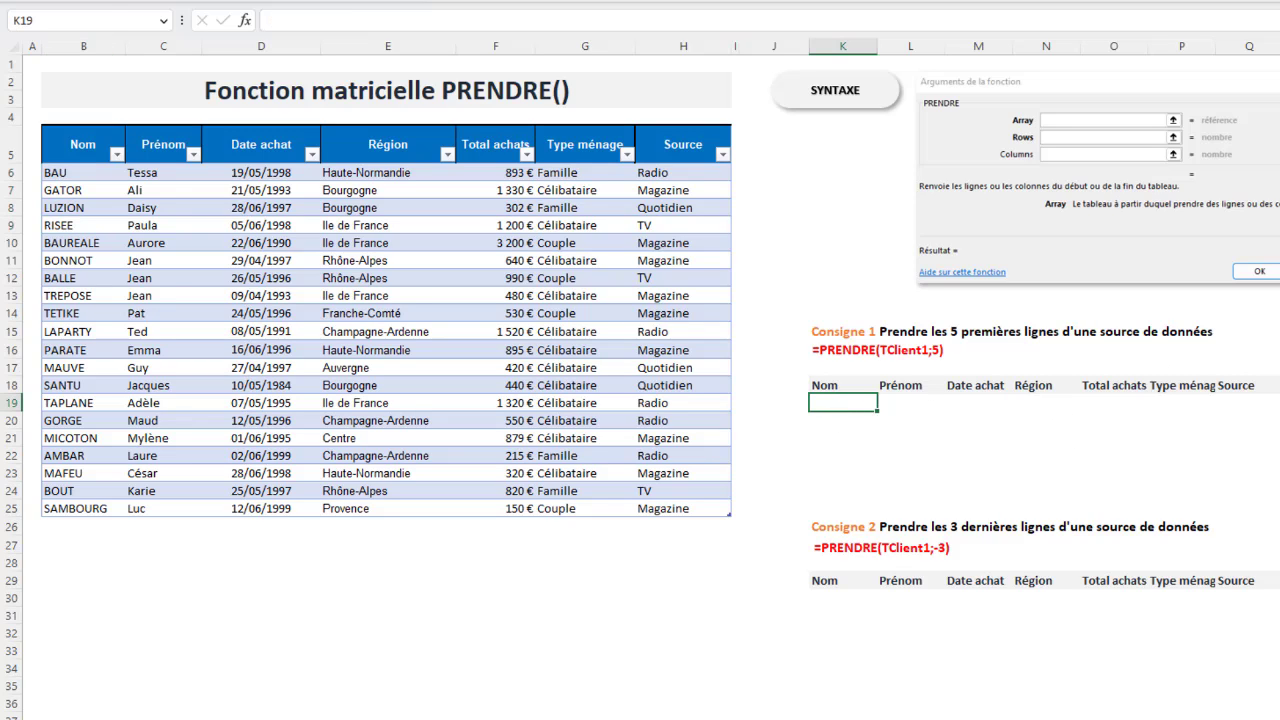
{"action": "type", "text": "=pre"}
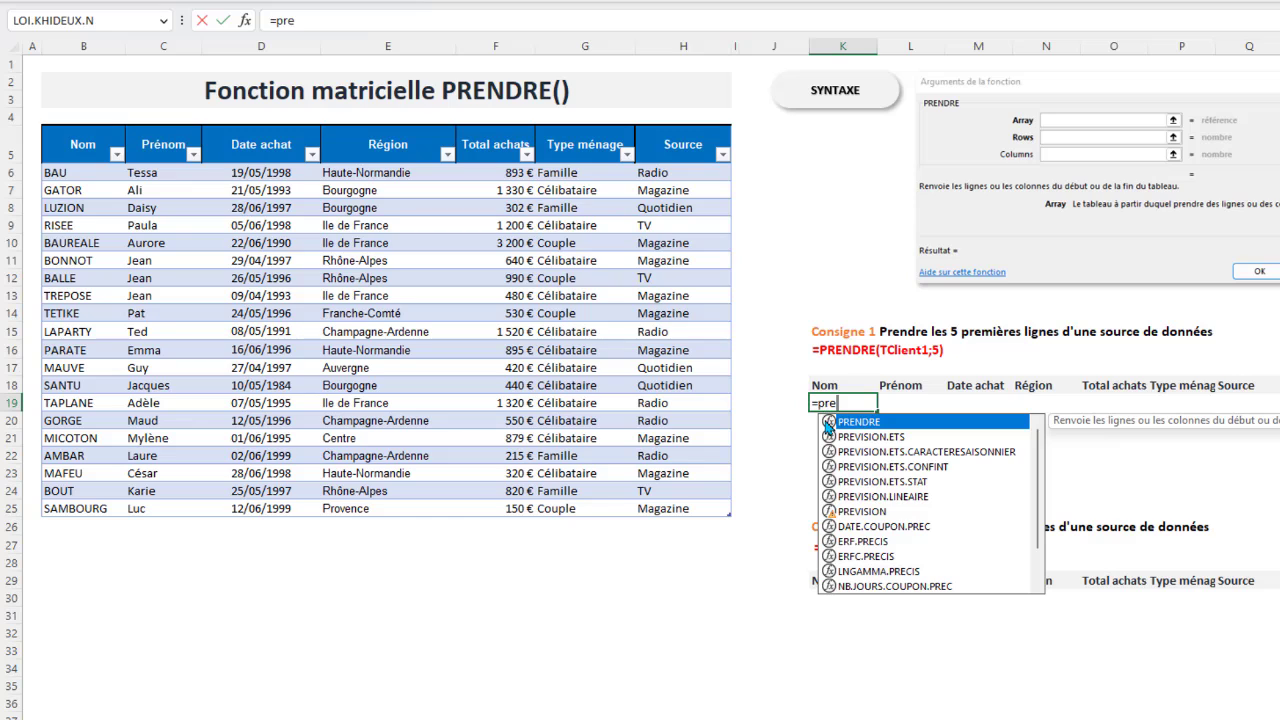
{"action": "double_click", "coordinate": [829, 423]}
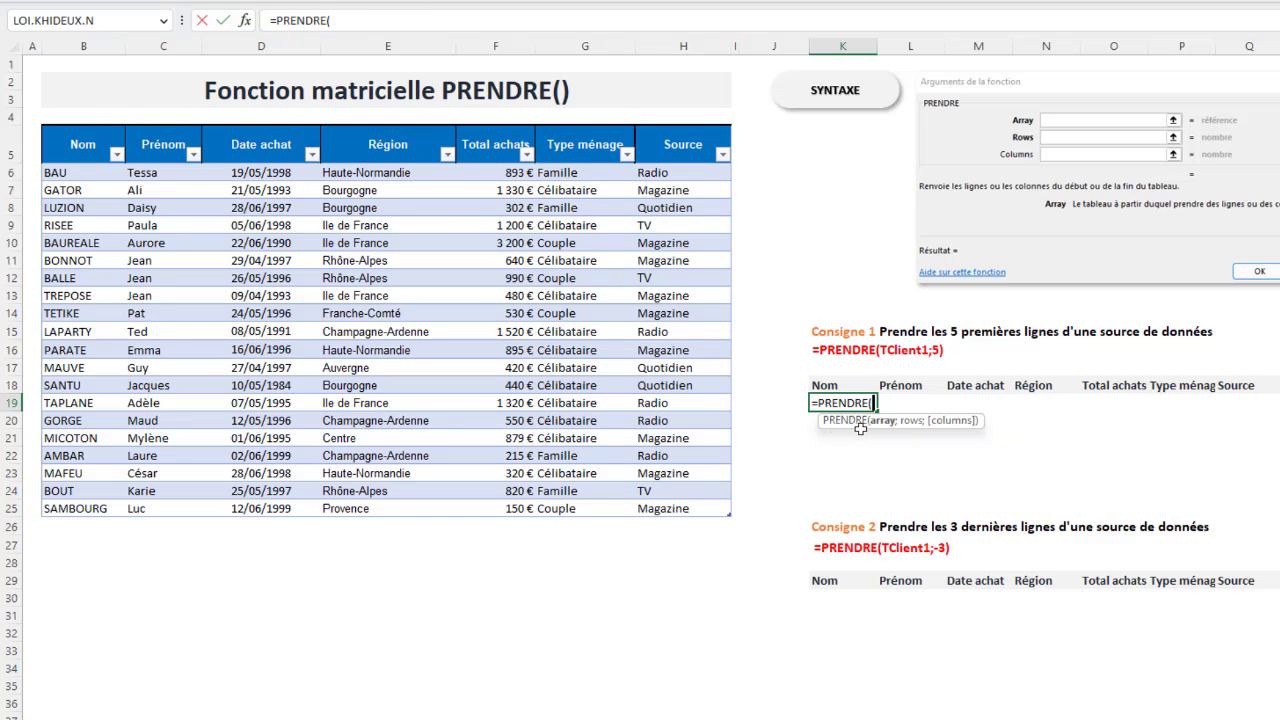
{"action": "left_click", "coordinate": [246, 24]}
{"action": "left_click_drag", "start_coordinate": [814, 228], "coordinate": [1032, 467]}
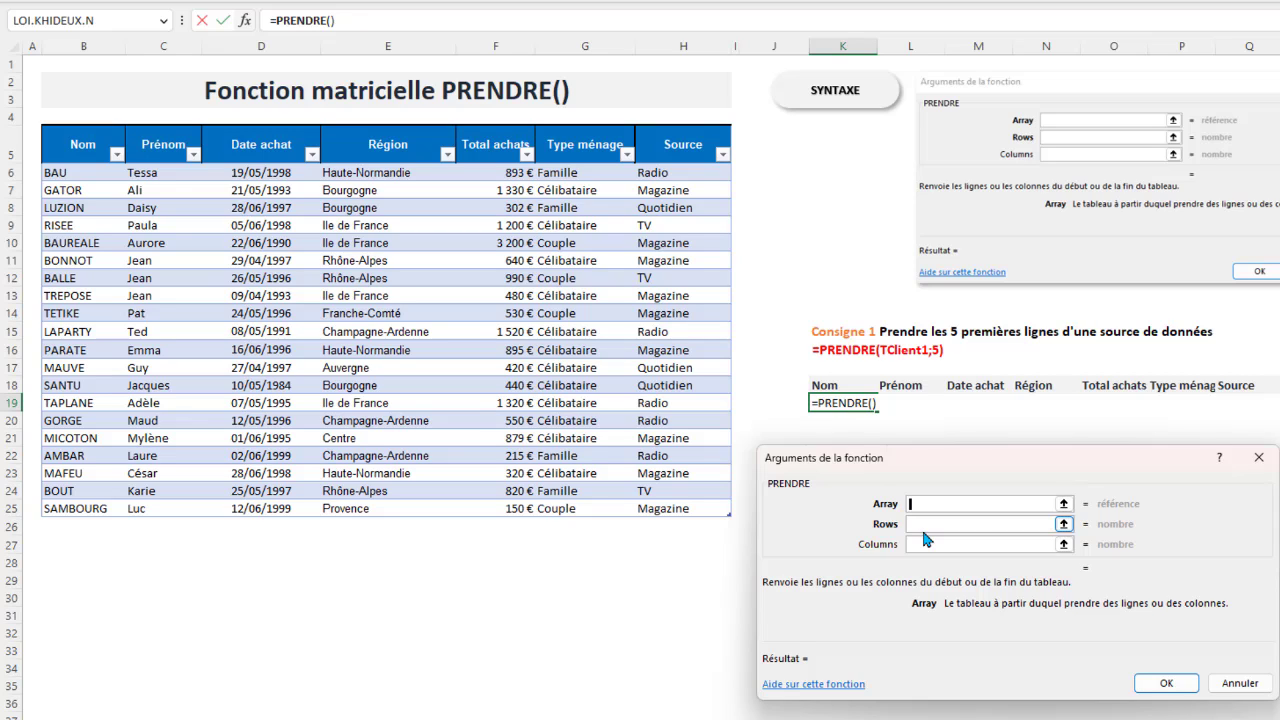
{"action": "left_click_drag", "start_coordinate": [943, 452], "coordinate": [921, 476]}
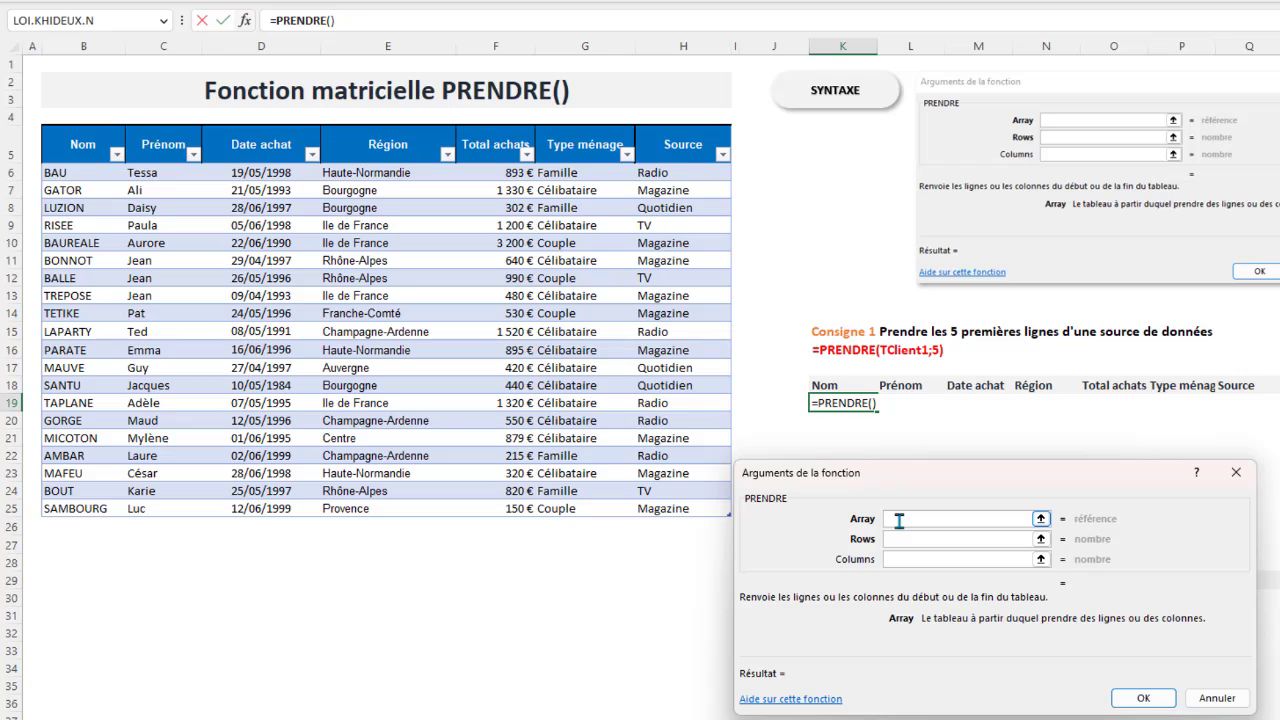
Set the PRENDRE arguments to the table TClient1 as Array and 5 as Rows, and insert the formula.
{"action": "type", "text": "t"}
{"action": "left_click", "coordinate": [42, 120]}
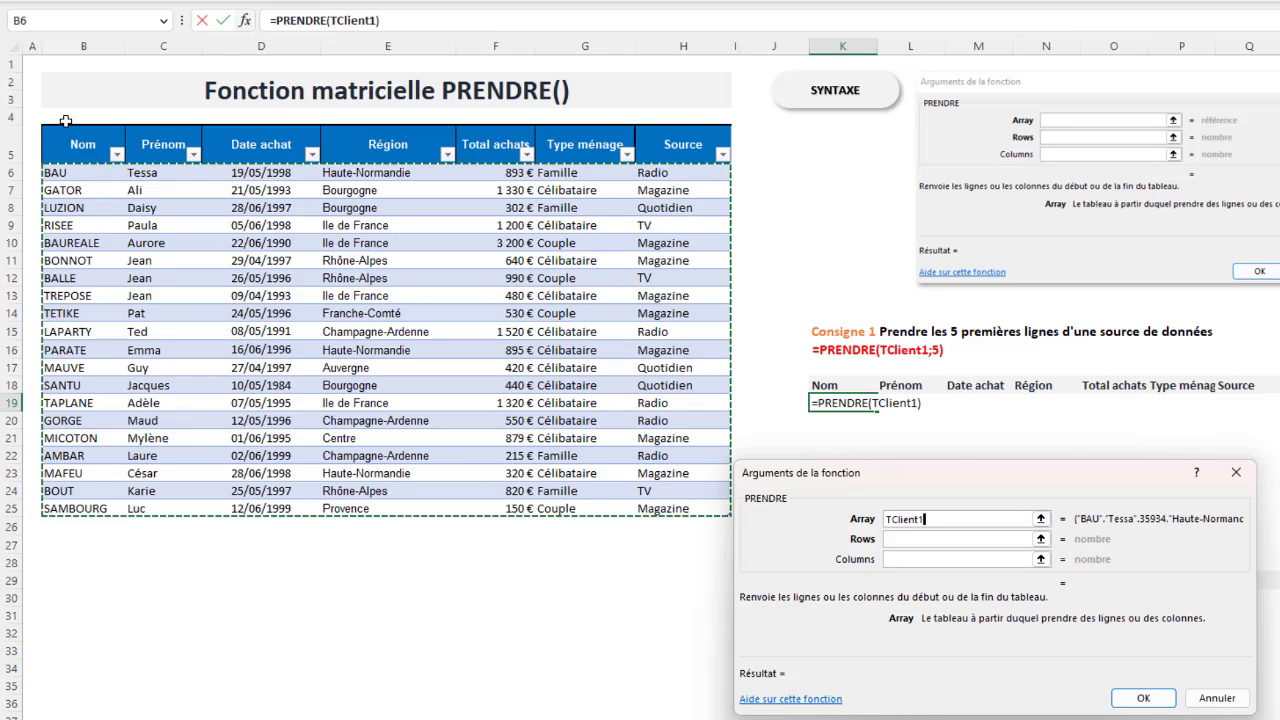
{"action": "left_click", "coordinate": [910, 538]}
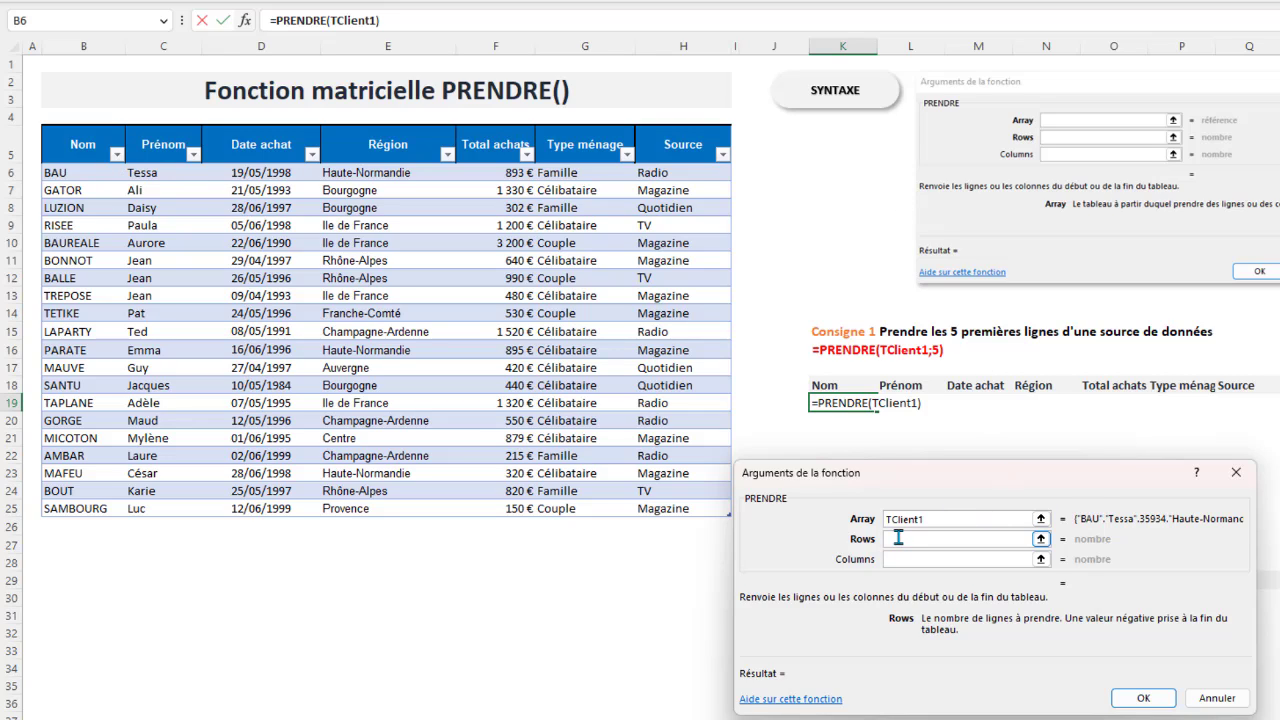
{"action": "type", "text": "5"}
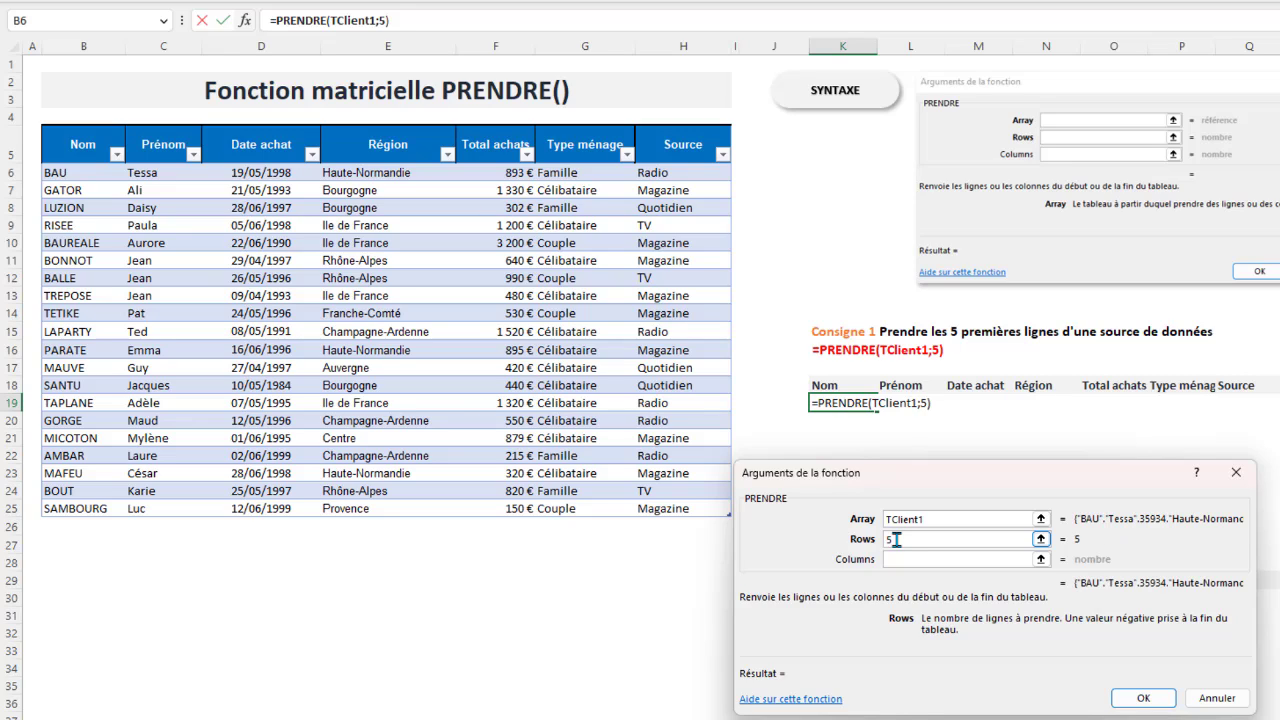
{"action": "key", "text": "Tab"}
{"action": "left_click", "coordinate": [1142, 698]}
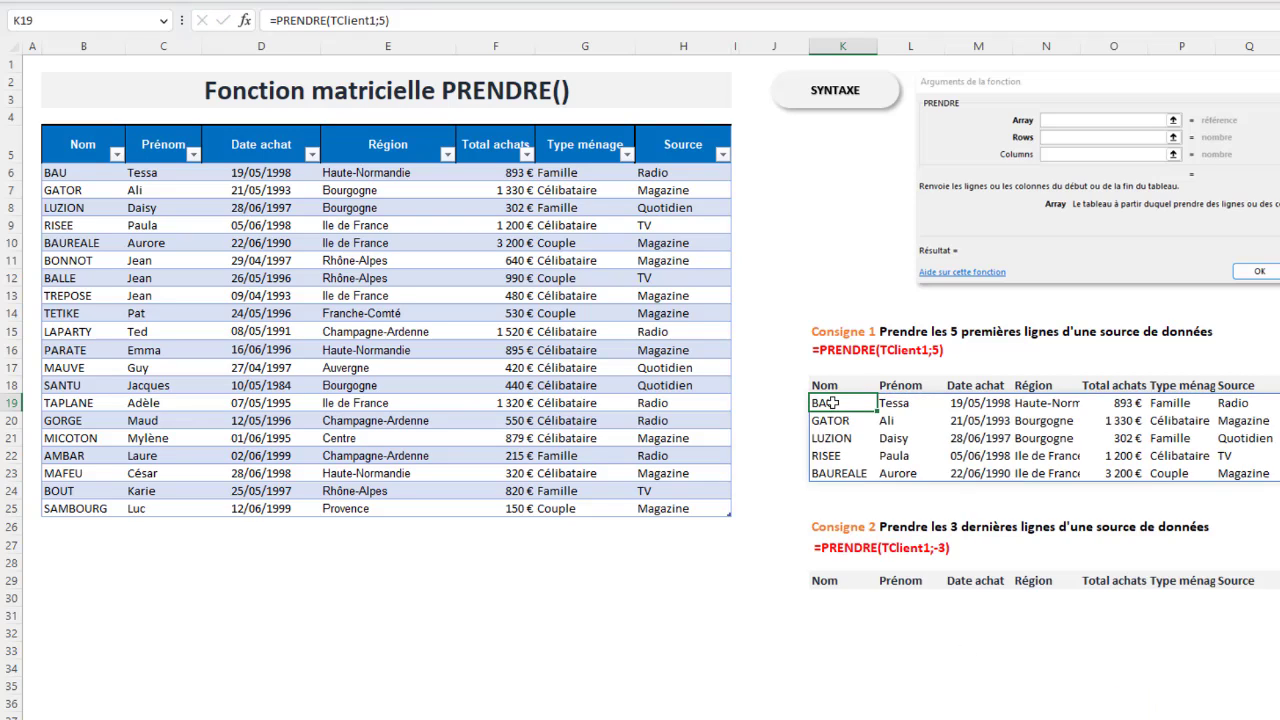
Compare the rows extracted under Consigne 1 with the first five rows of the source table.
{"action": "left_click_drag", "start_coordinate": [833, 402], "coordinate": [1225, 474]}
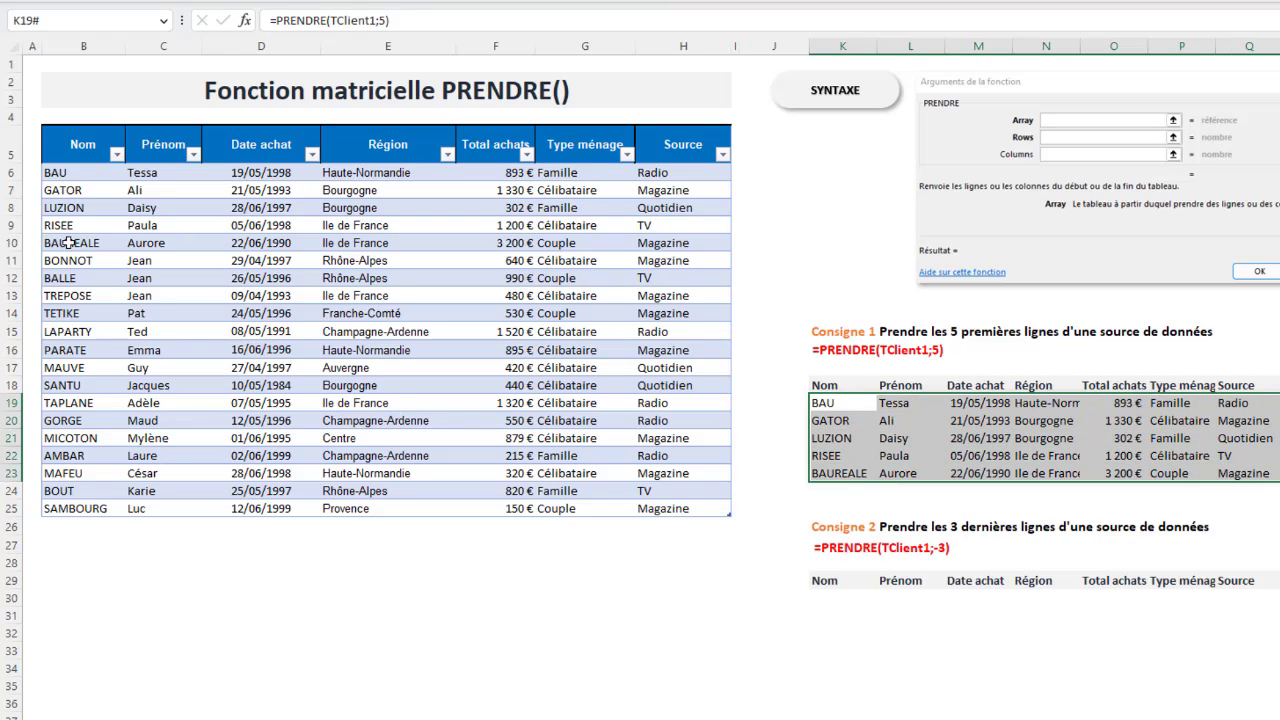
{"action": "left_click", "coordinate": [647, 348]}
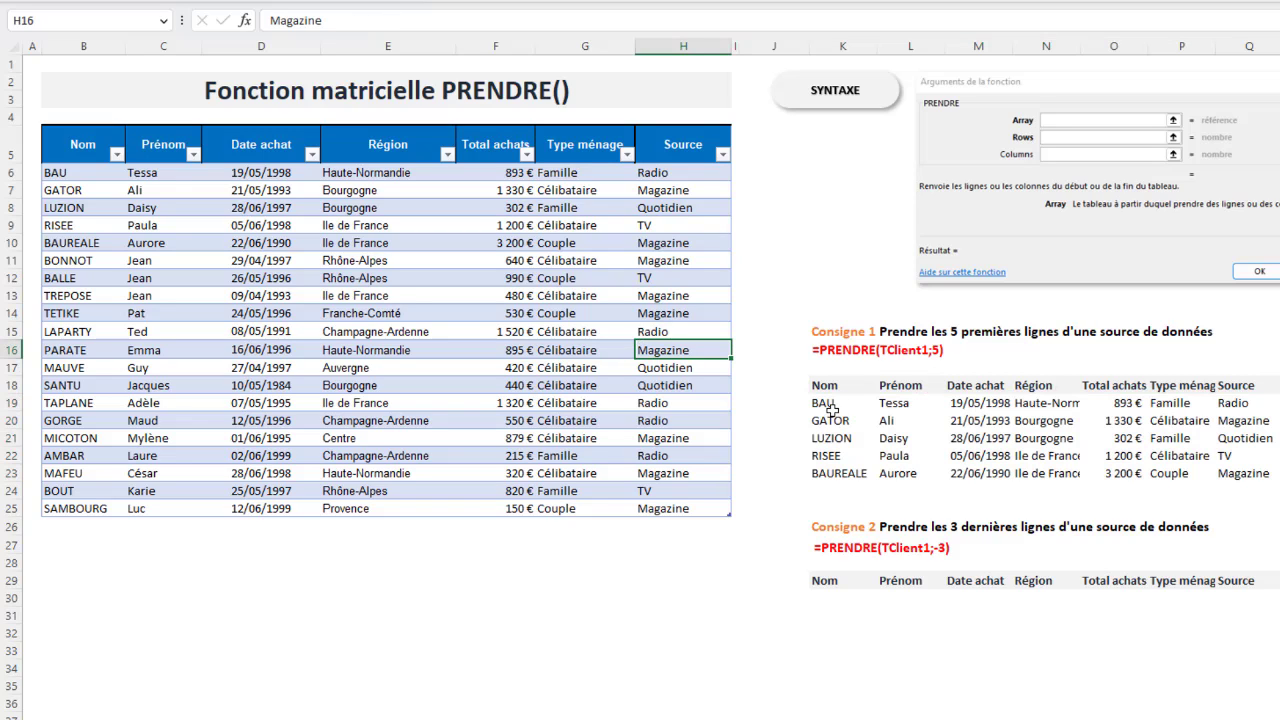
{"action": "left_click_drag", "start_coordinate": [832, 404], "coordinate": [842, 492]}
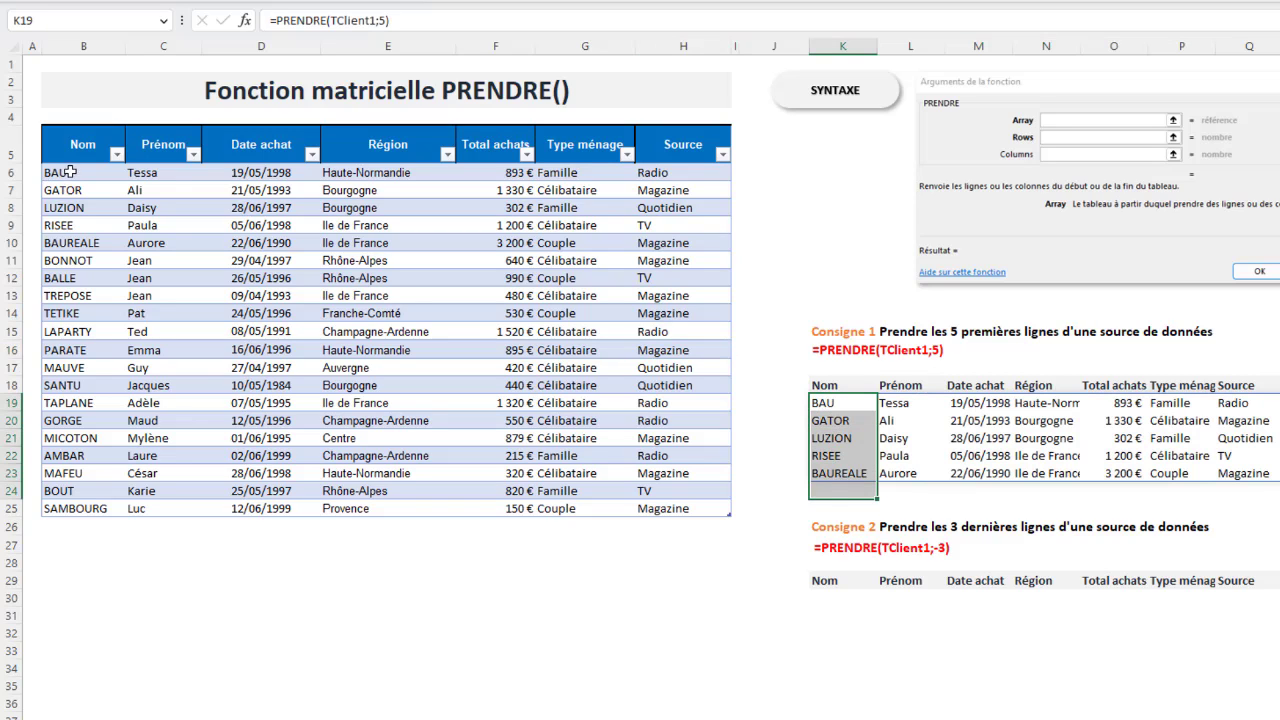
{"action": "left_click_drag", "start_coordinate": [68, 172], "coordinate": [77, 242]}
{"action": "left_click", "coordinate": [250, 296]}
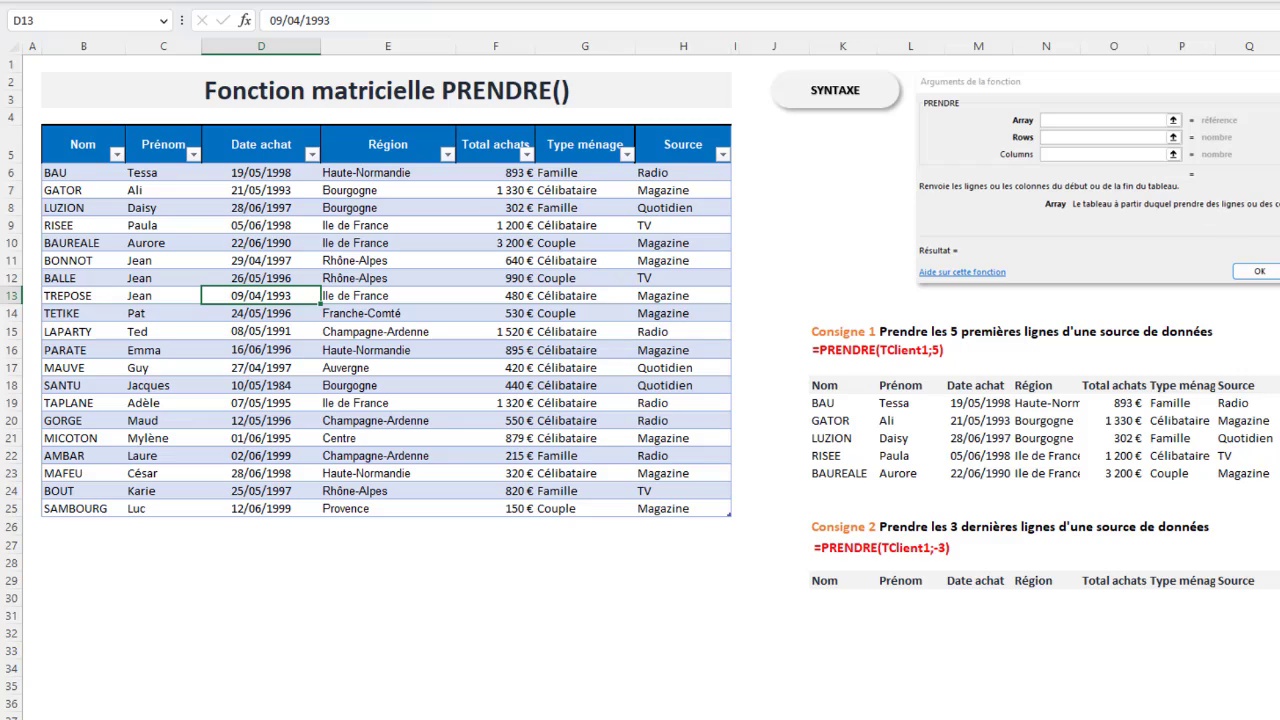
Enter a PRENDRE formula in K30 under Consigne 2 with array TClient1 and rows -1, and compare its result with the source table's last row.
{"action": "left_click", "coordinate": [836, 599]}
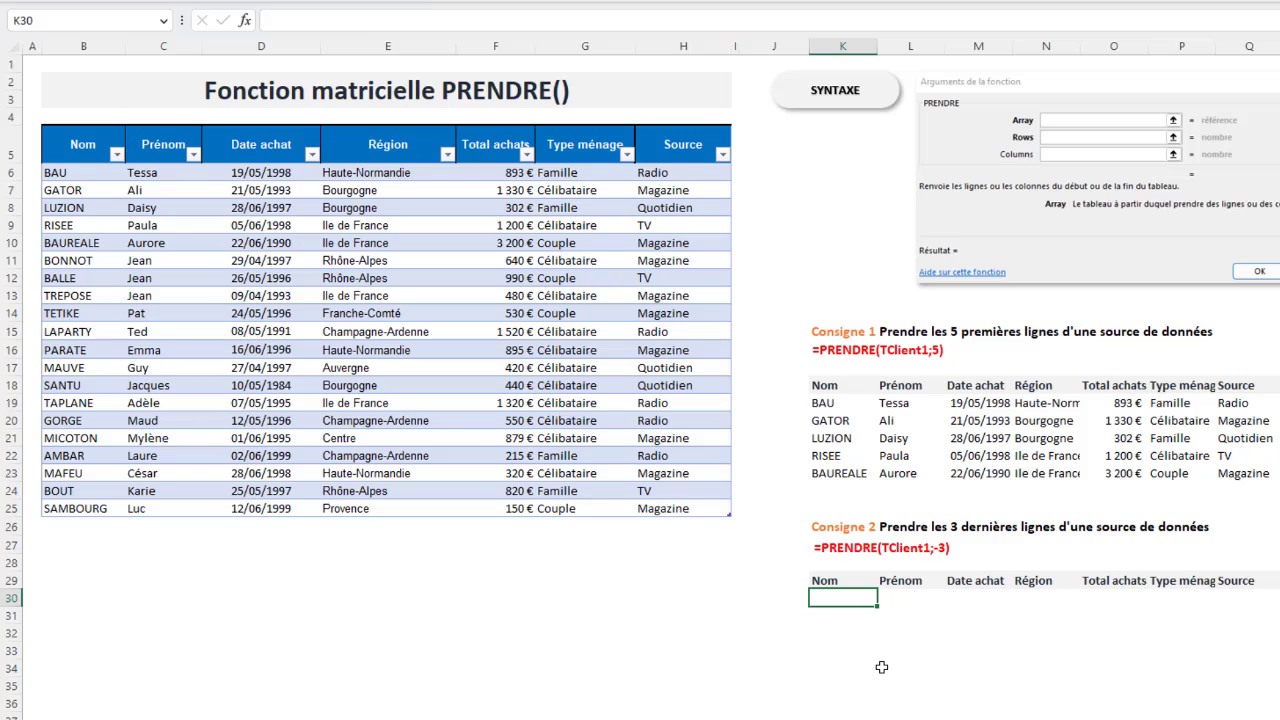
{"action": "type", "text": "="}
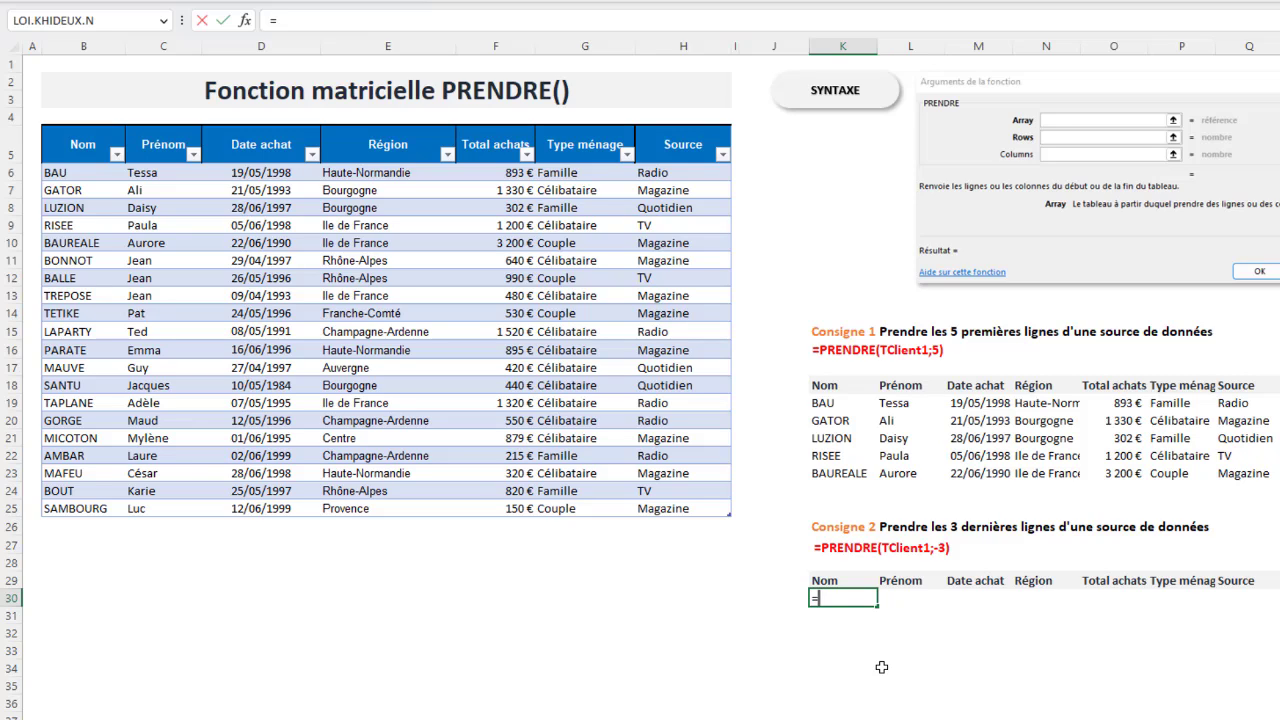
{"action": "type", "text": "prendre("}
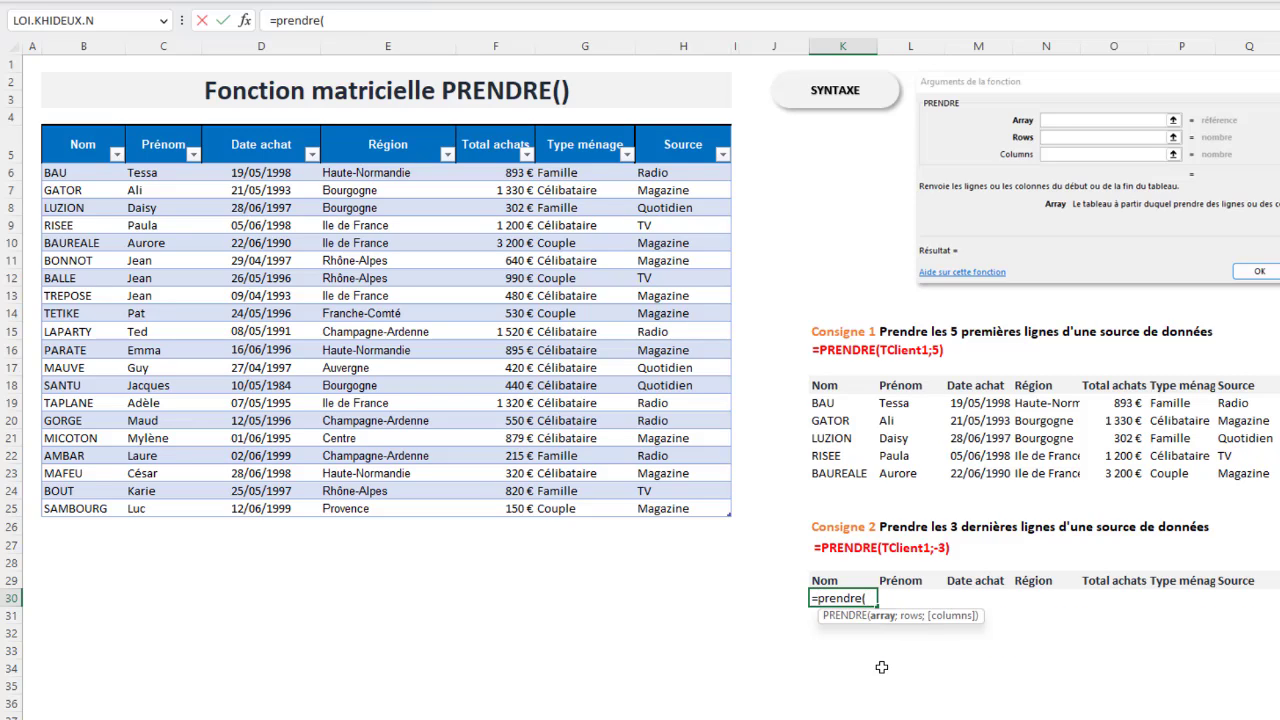
{"action": "left_click", "coordinate": [45, 124]}
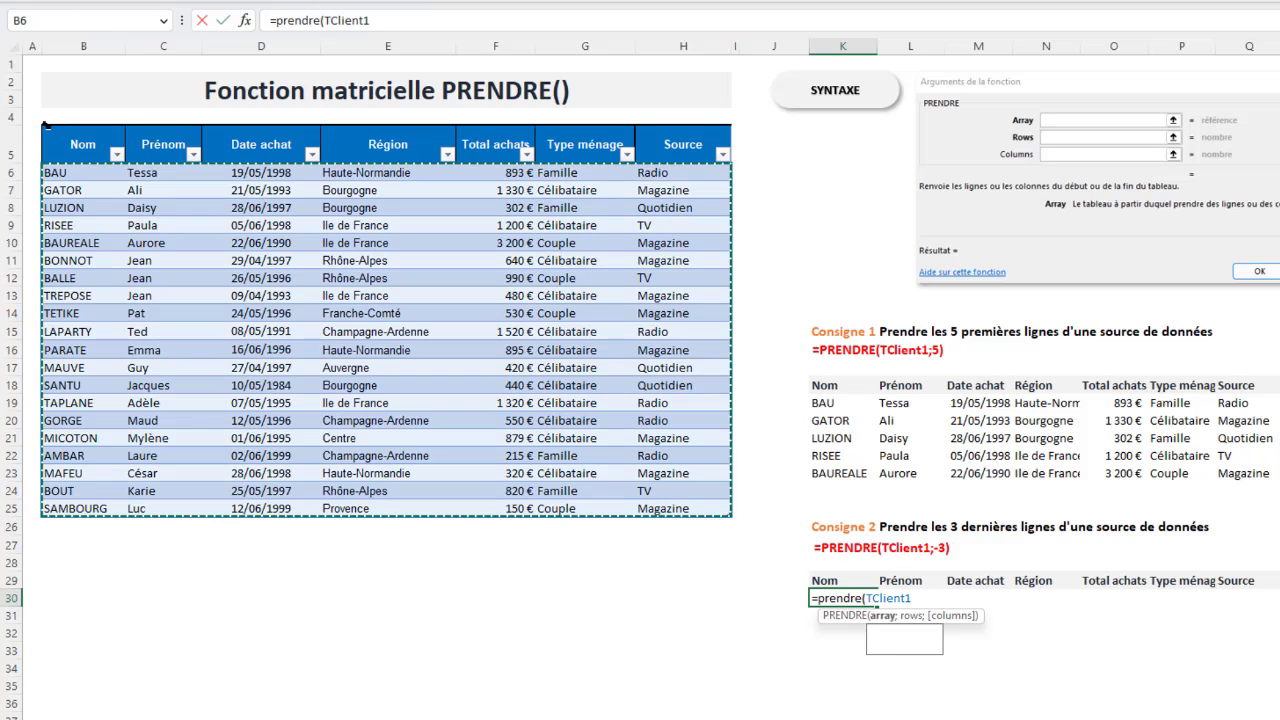
{"action": "type", "text": ";-1"}
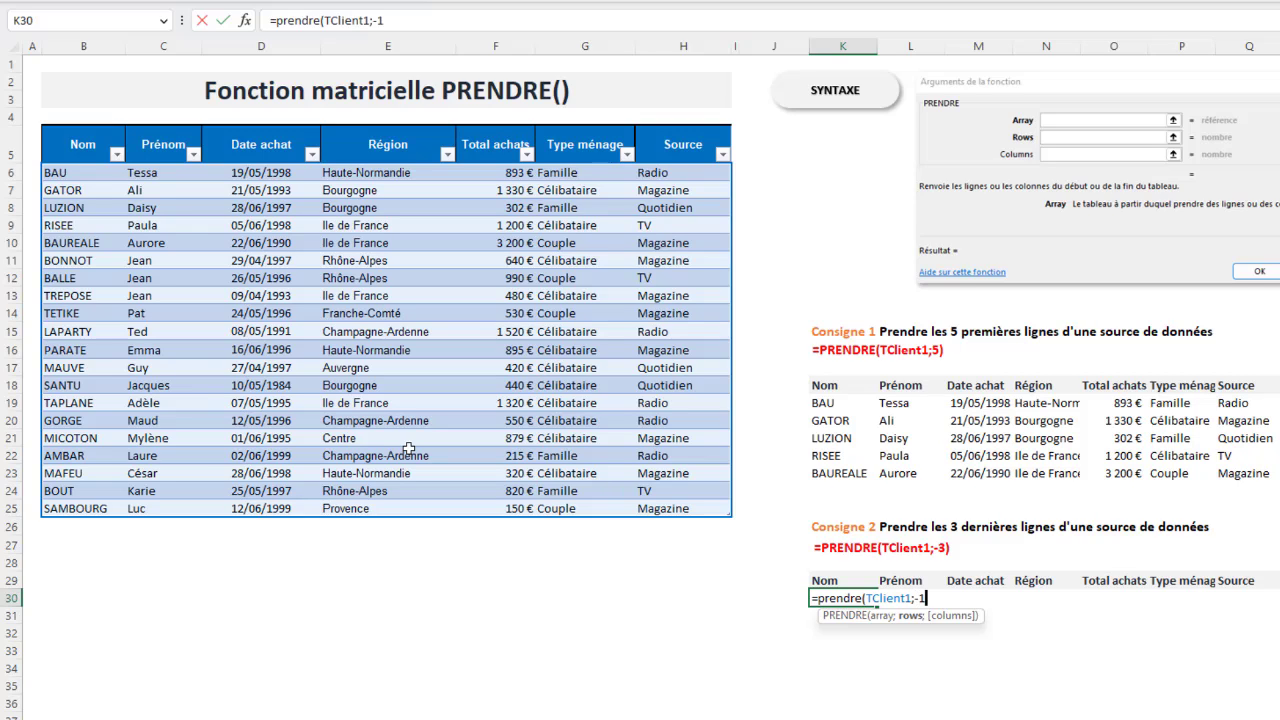
{"action": "type", "text": ")"}
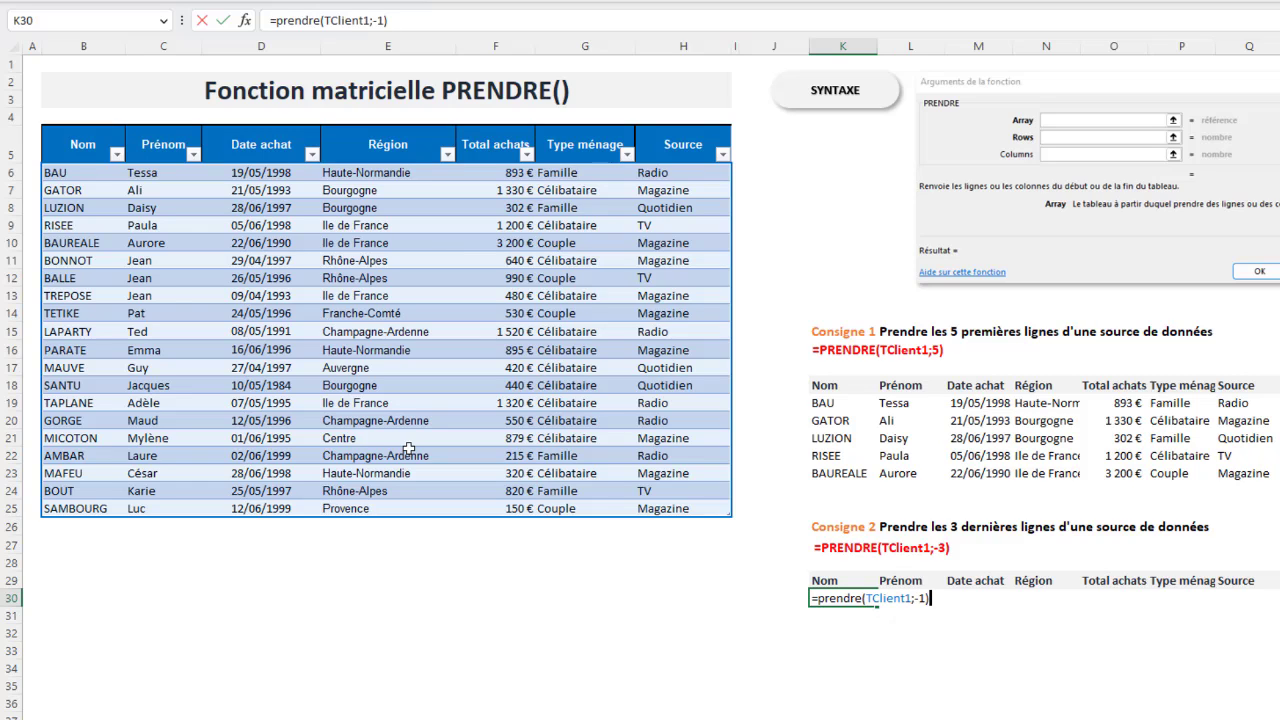
{"action": "key", "text": "Return"}
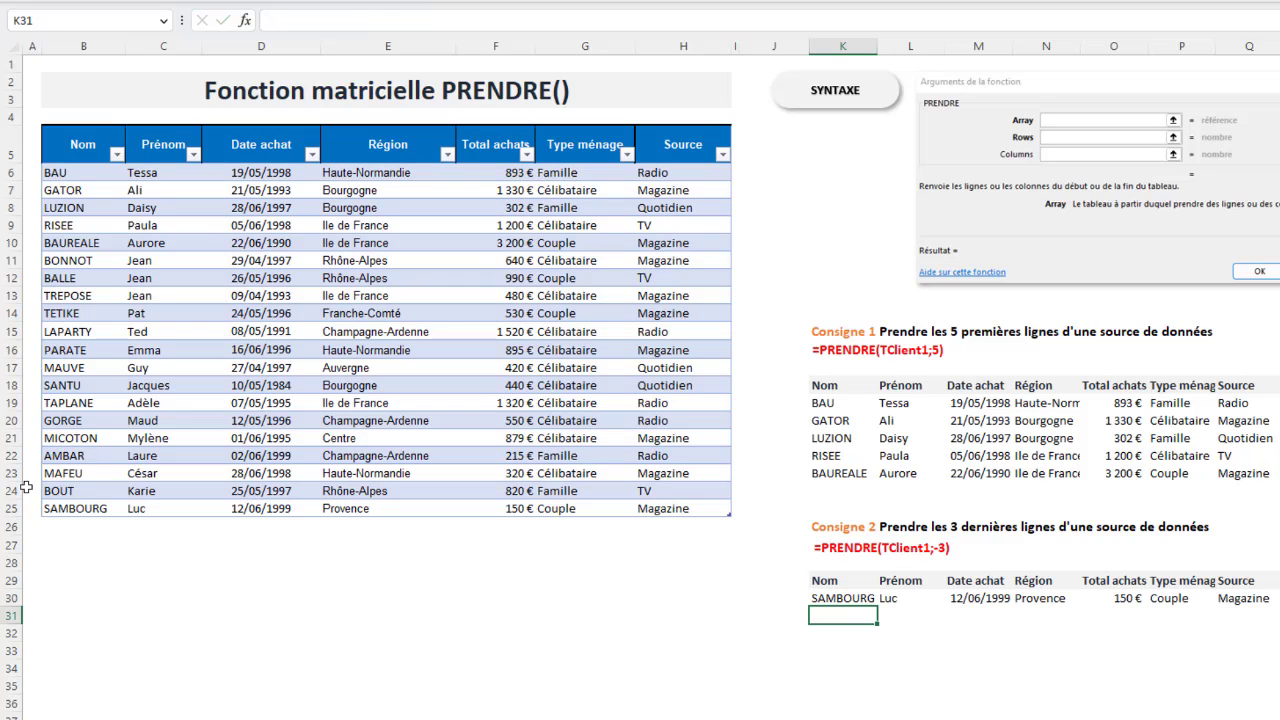
{"action": "left_click_drag", "start_coordinate": [52, 508], "coordinate": [602, 516]}
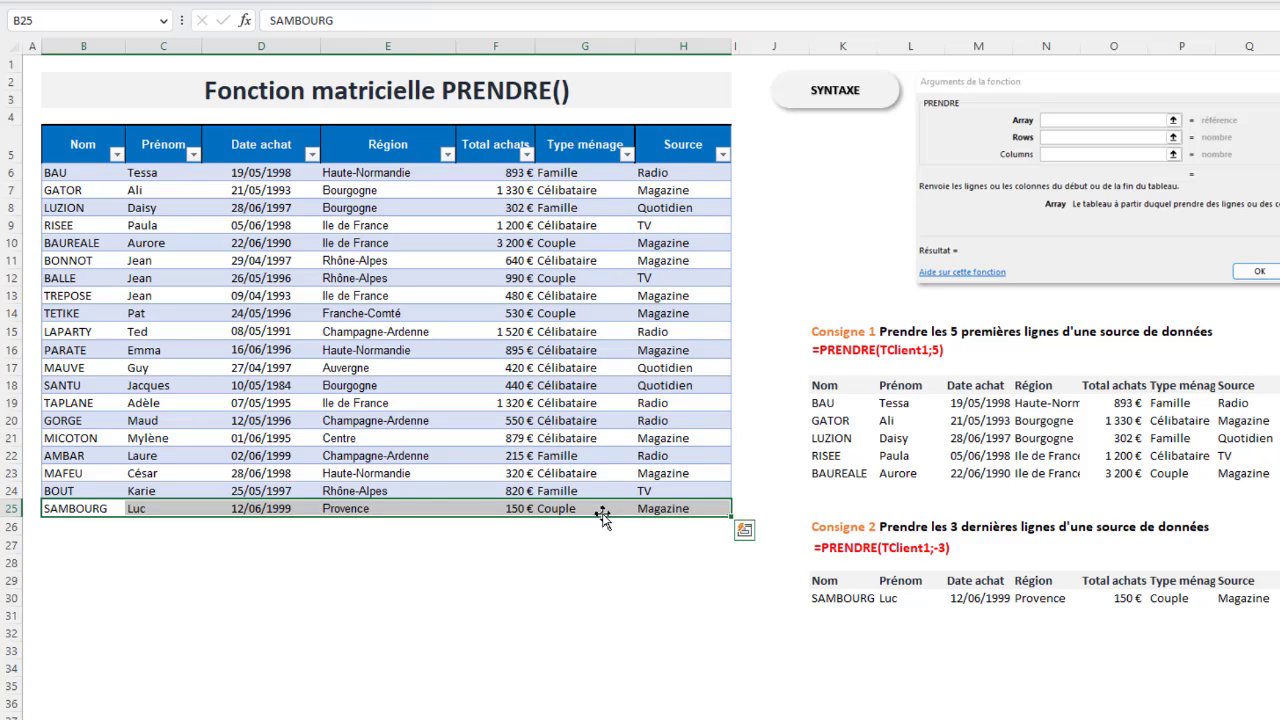
Set the rows argument of the PRENDRE formula in K30 to -3.
{"action": "left_click", "coordinate": [830, 597]}
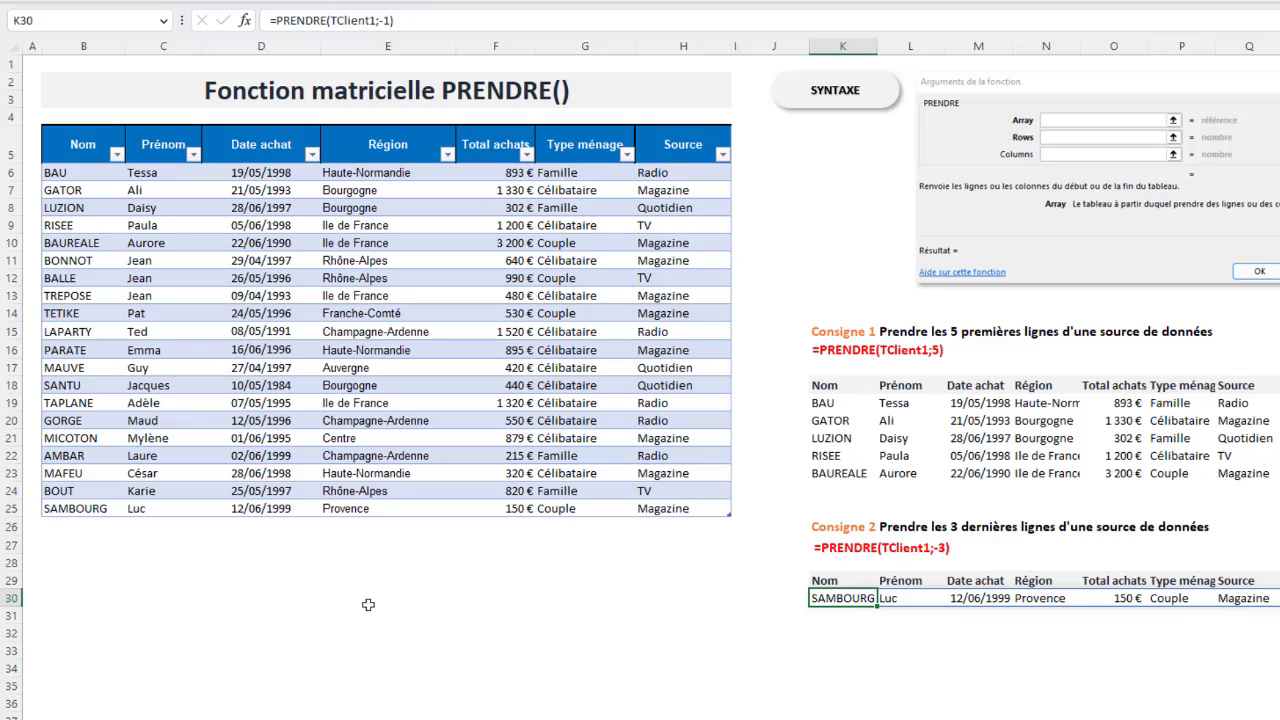
{"action": "double_click", "coordinate": [846, 598]}
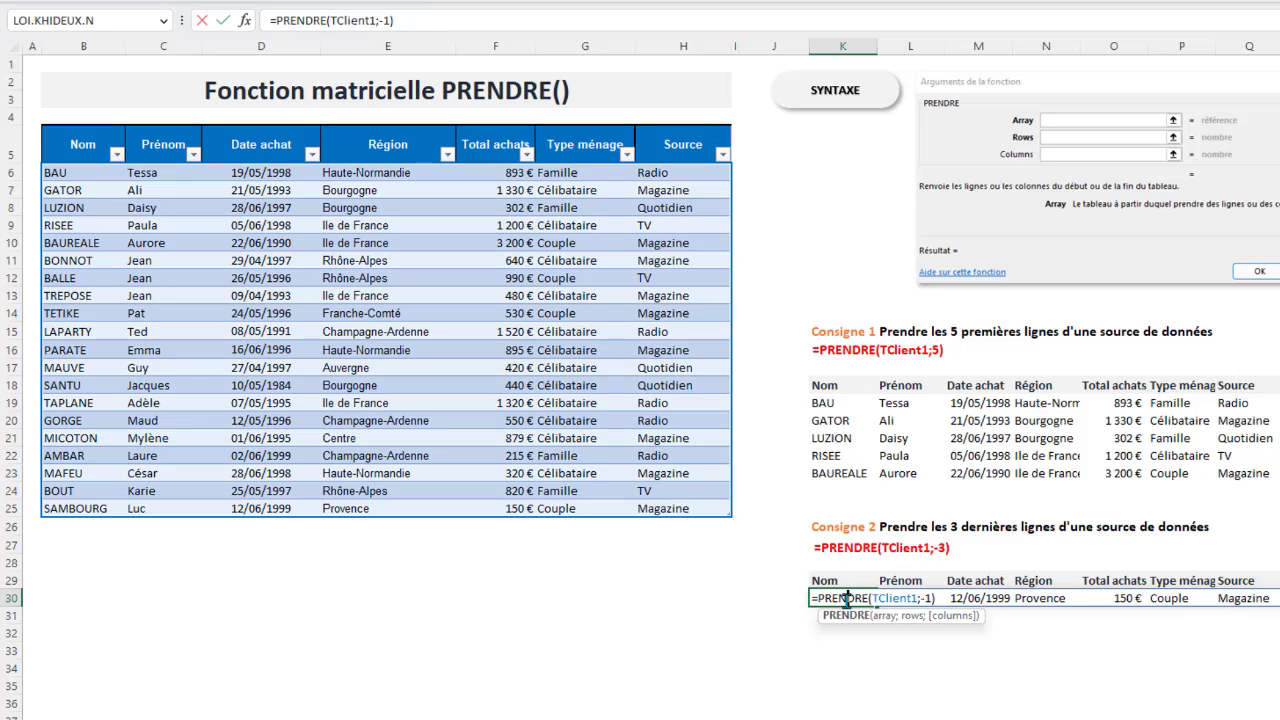
{"action": "left_click", "coordinate": [932, 600]}
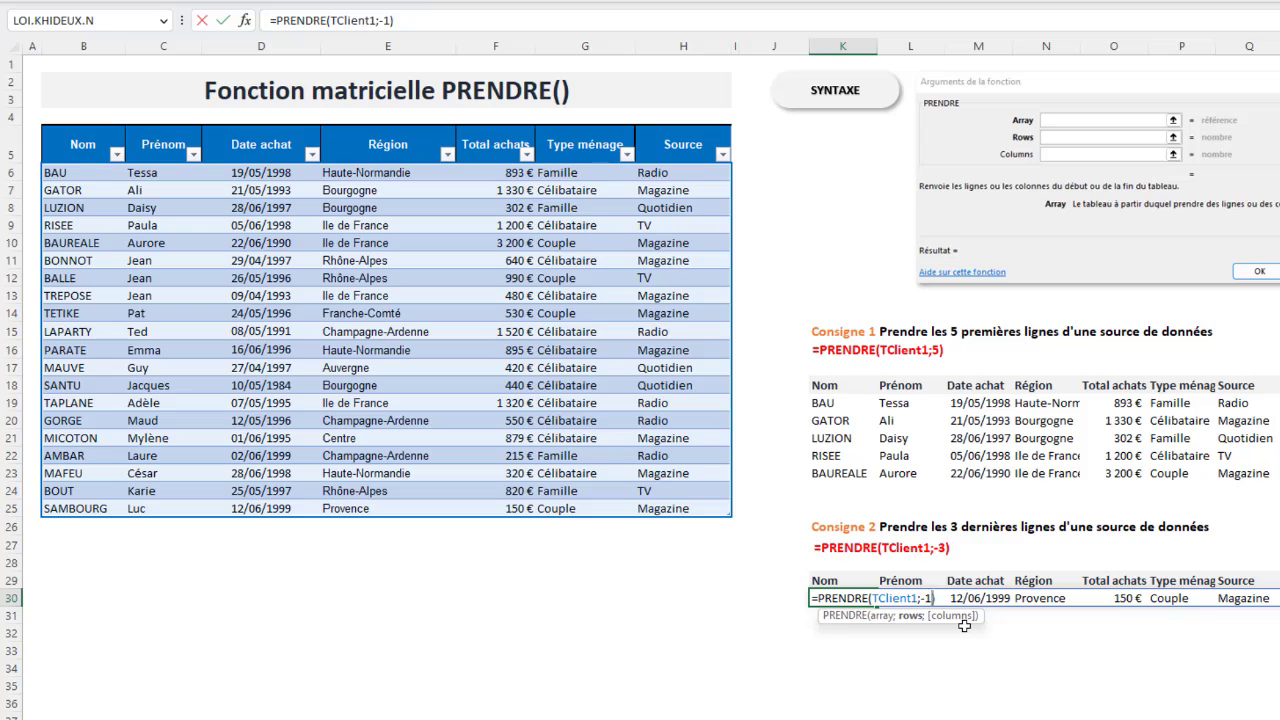
{"action": "key", "text": "BackSpace"}
{"action": "type", "text": "3"}
{"action": "key", "text": "Return"}
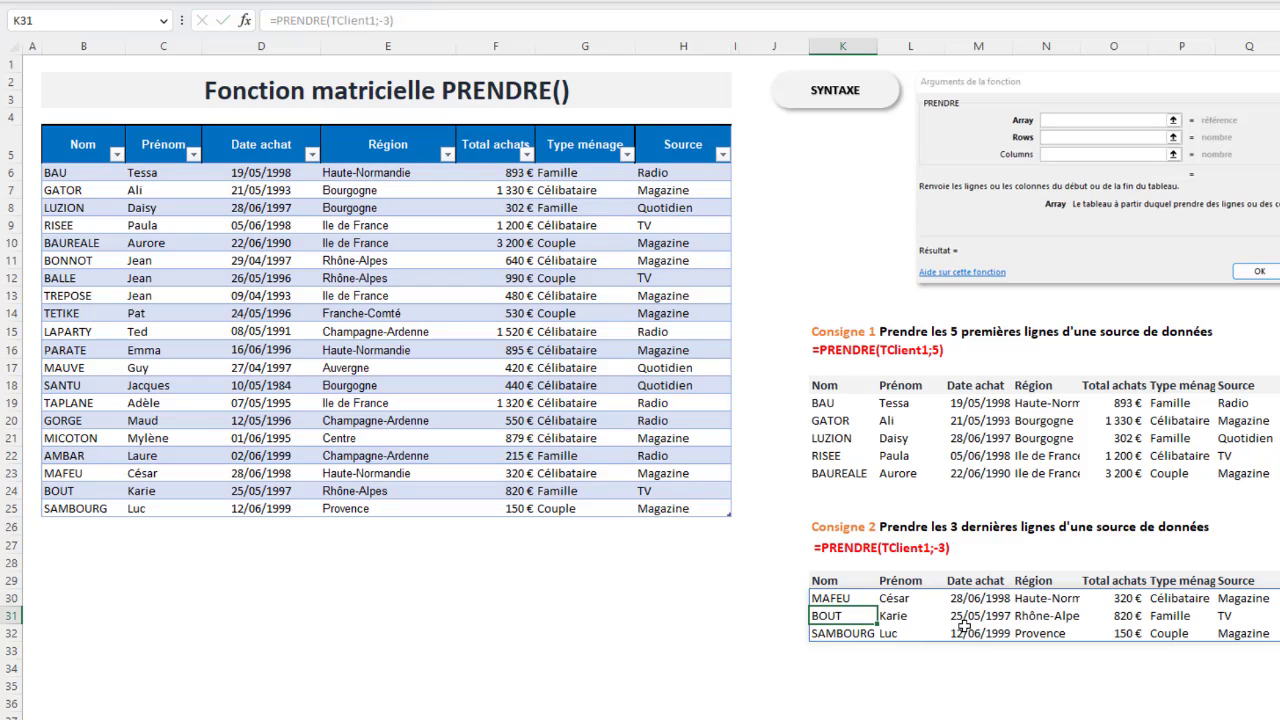
Compare the rows extracted under Consigne 2 with the last three rows of the source table.
{"action": "left_click_drag", "start_coordinate": [841, 599], "coordinate": [1254, 634]}
{"action": "left_click_drag", "start_coordinate": [69, 472], "coordinate": [698, 508]}
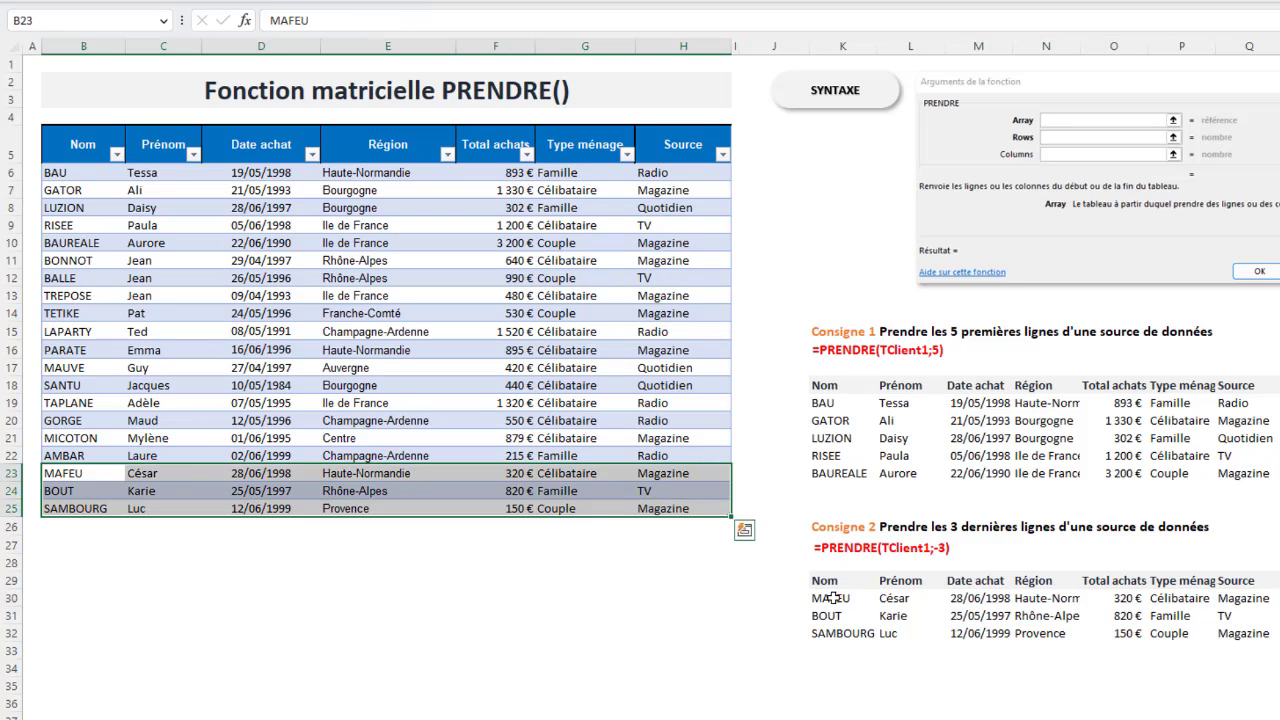
{"action": "left_click_drag", "start_coordinate": [841, 598], "coordinate": [1239, 626]}
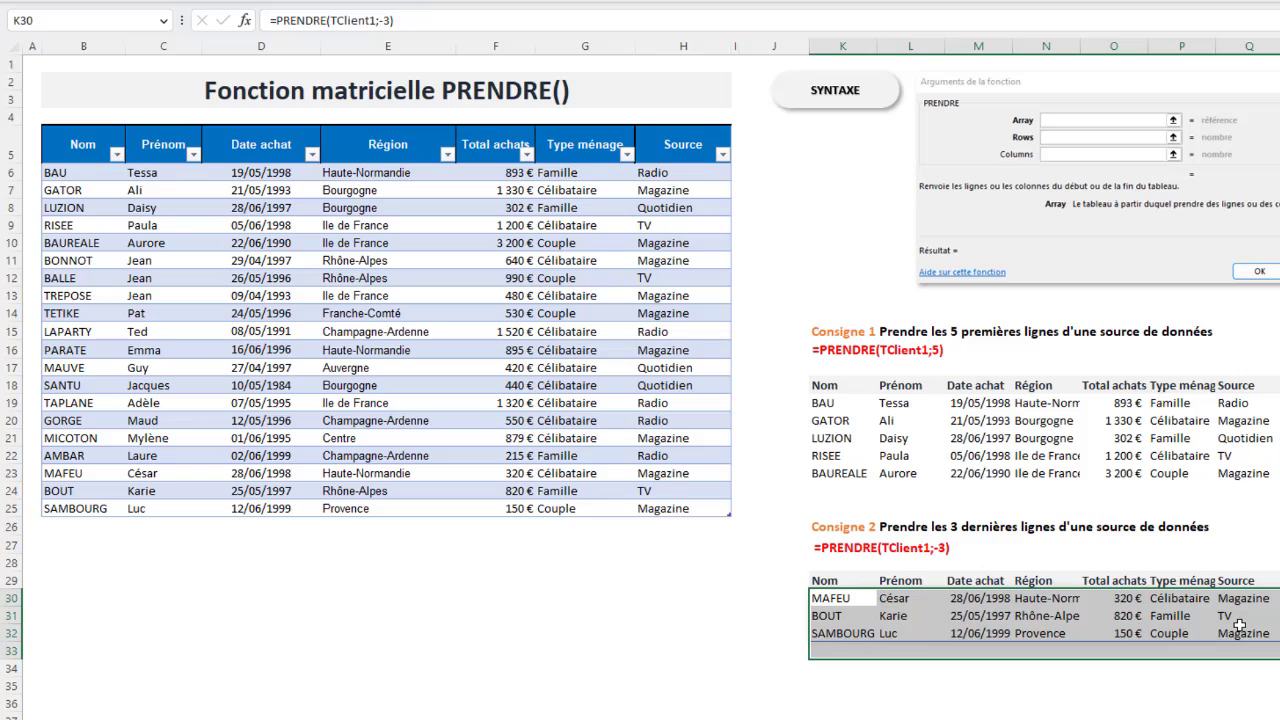
{"action": "left_click", "coordinate": [1115, 541]}
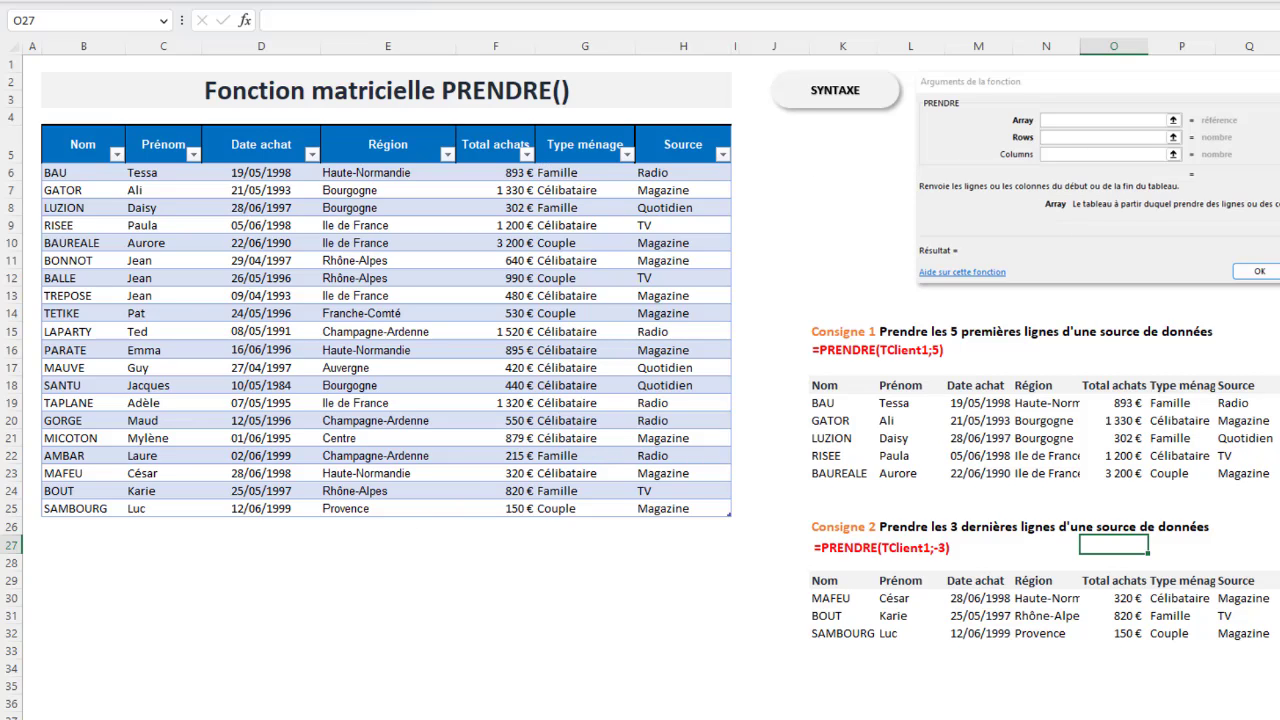
Open the next exercise sheet and examine the first five columns of its customer table, Nom through Total achats.
{"action": "key", "text": "ctrl+Page_Down"}
{"action": "left_click", "coordinate": [553, 671]}
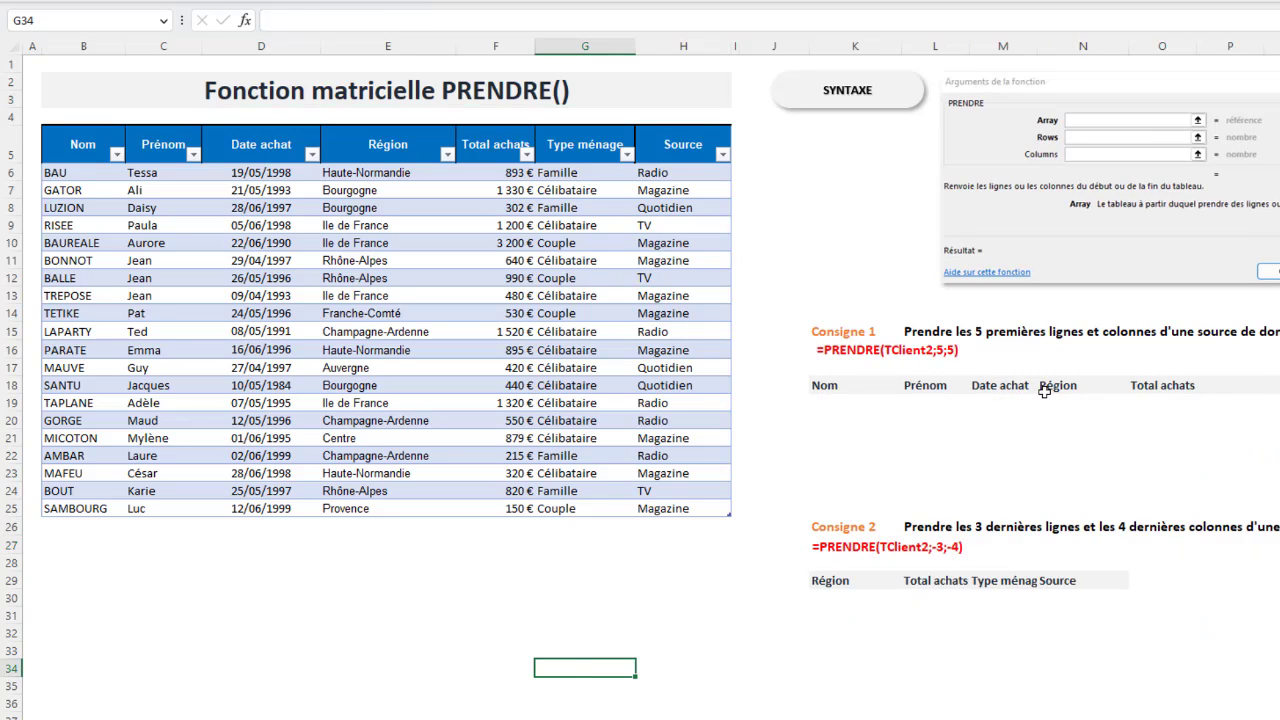
{"action": "left_click", "coordinate": [840, 403]}
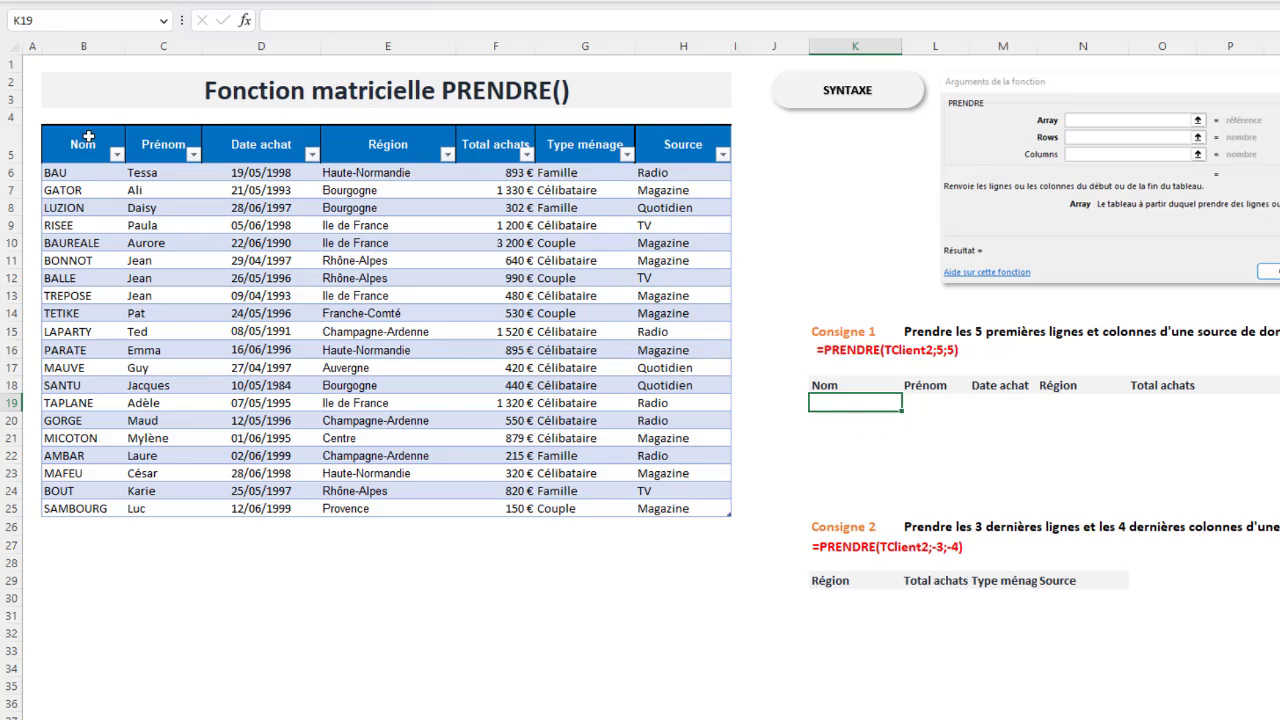
{"action": "left_click_drag", "start_coordinate": [89, 137], "coordinate": [491, 145]}
{"action": "left_click_drag", "start_coordinate": [503, 197], "coordinate": [503, 197]}
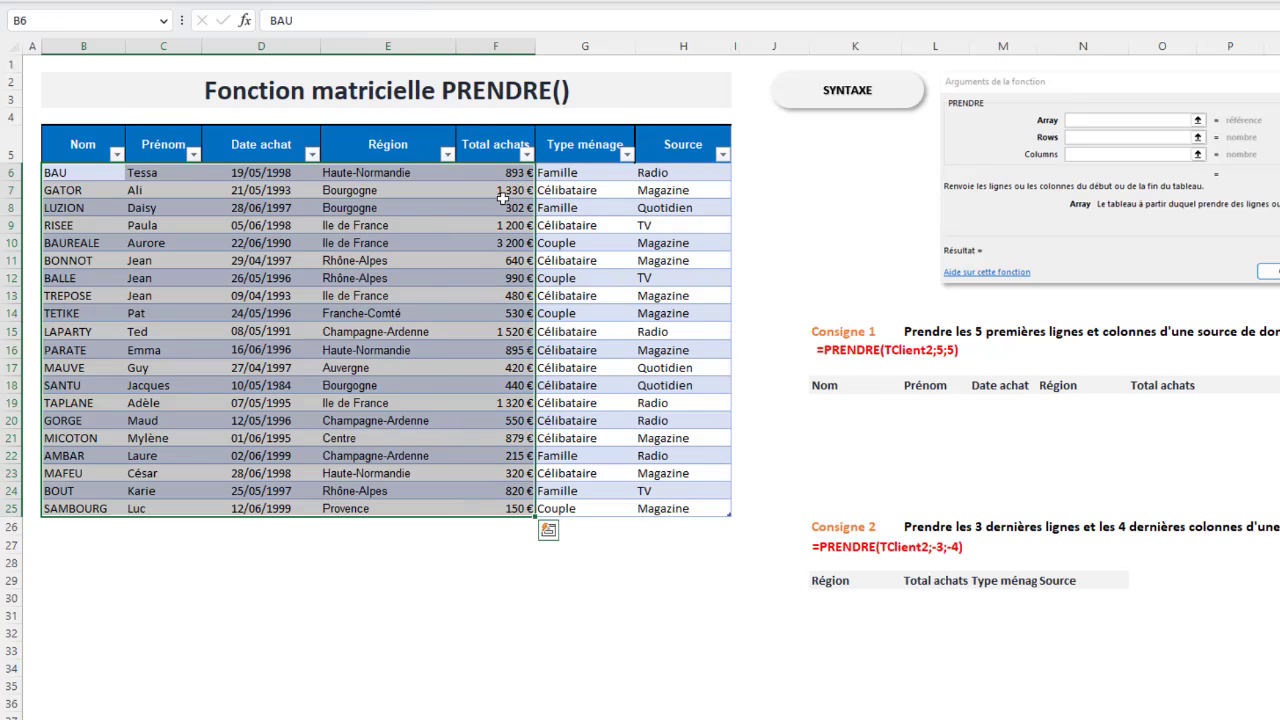
Enter =PRENDRE(TClient2;5;5) in K19 under Consigne 1 and review the extracted block of rows and columns.
{"action": "left_click", "coordinate": [829, 400]}
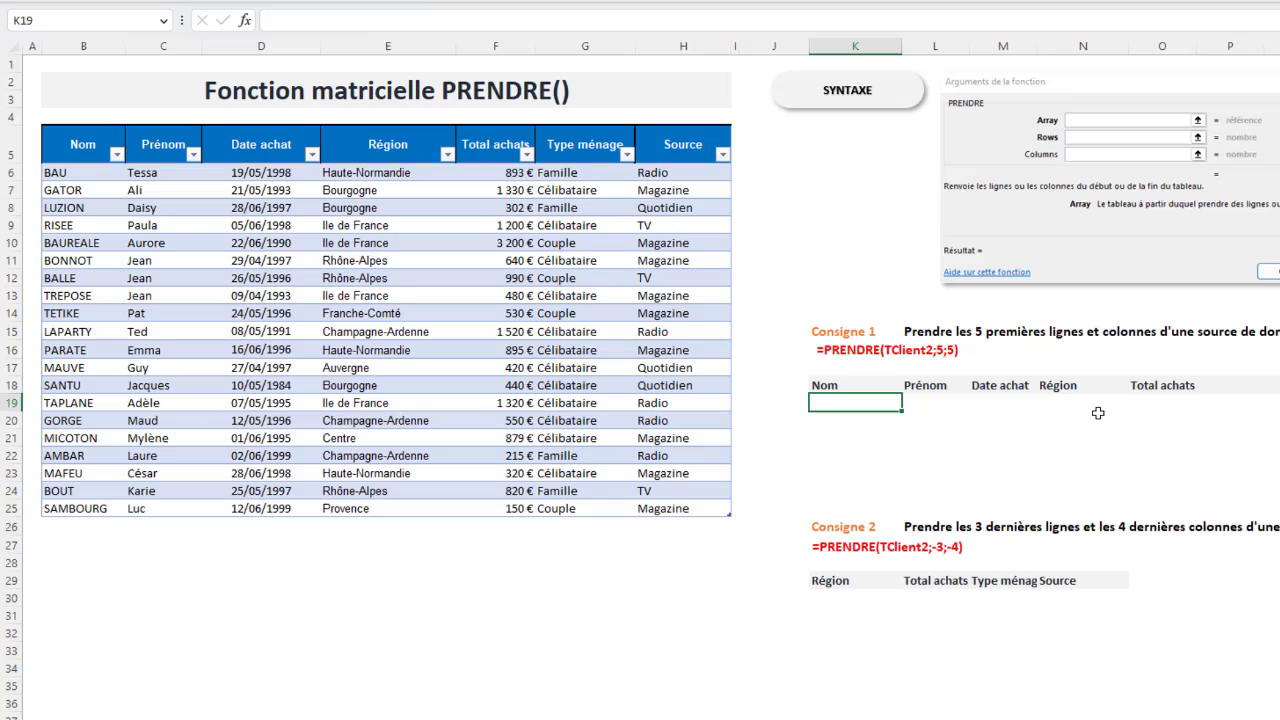
{"action": "type", "text": "=prendre"}
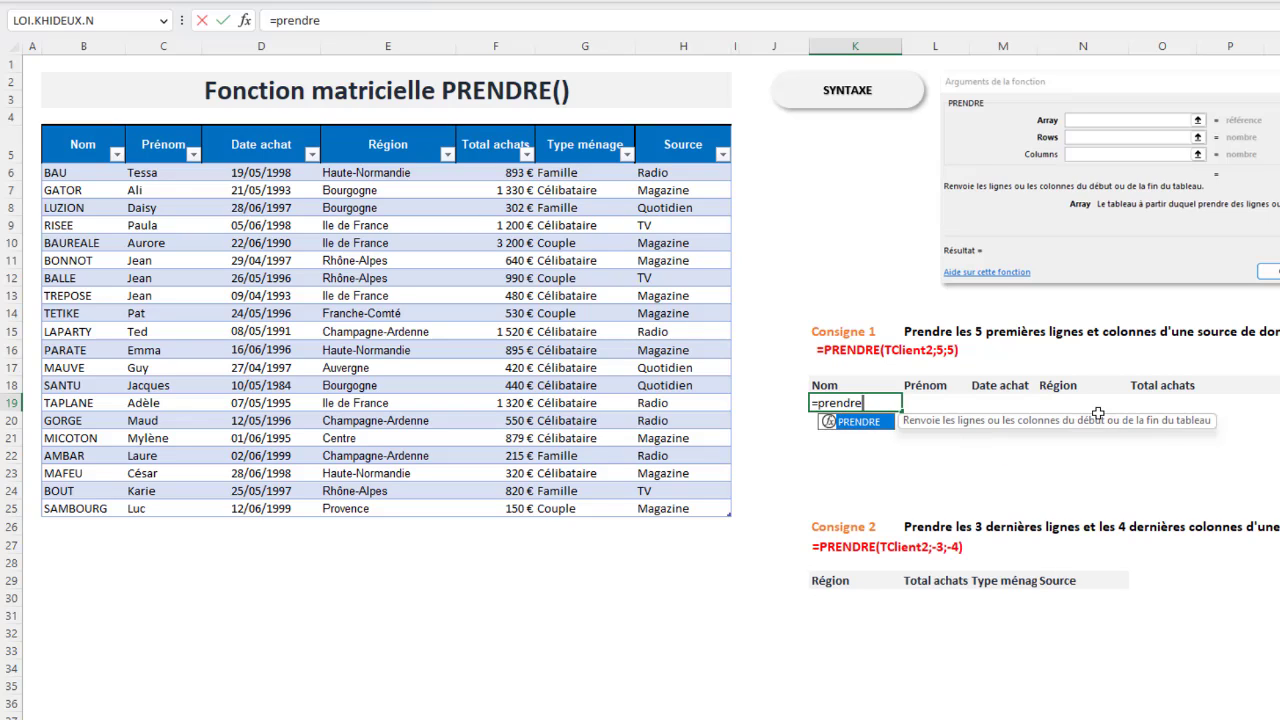
{"action": "type", "text": "("}
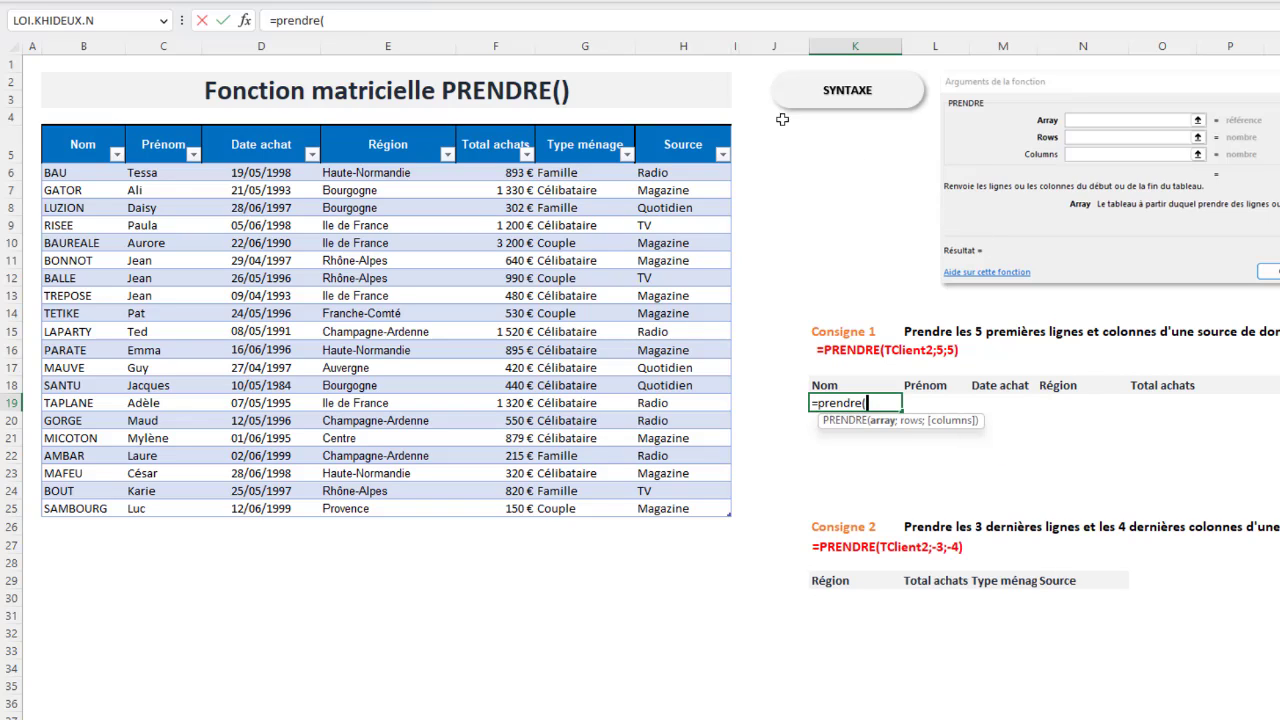
{"action": "left_click", "coordinate": [48, 122]}
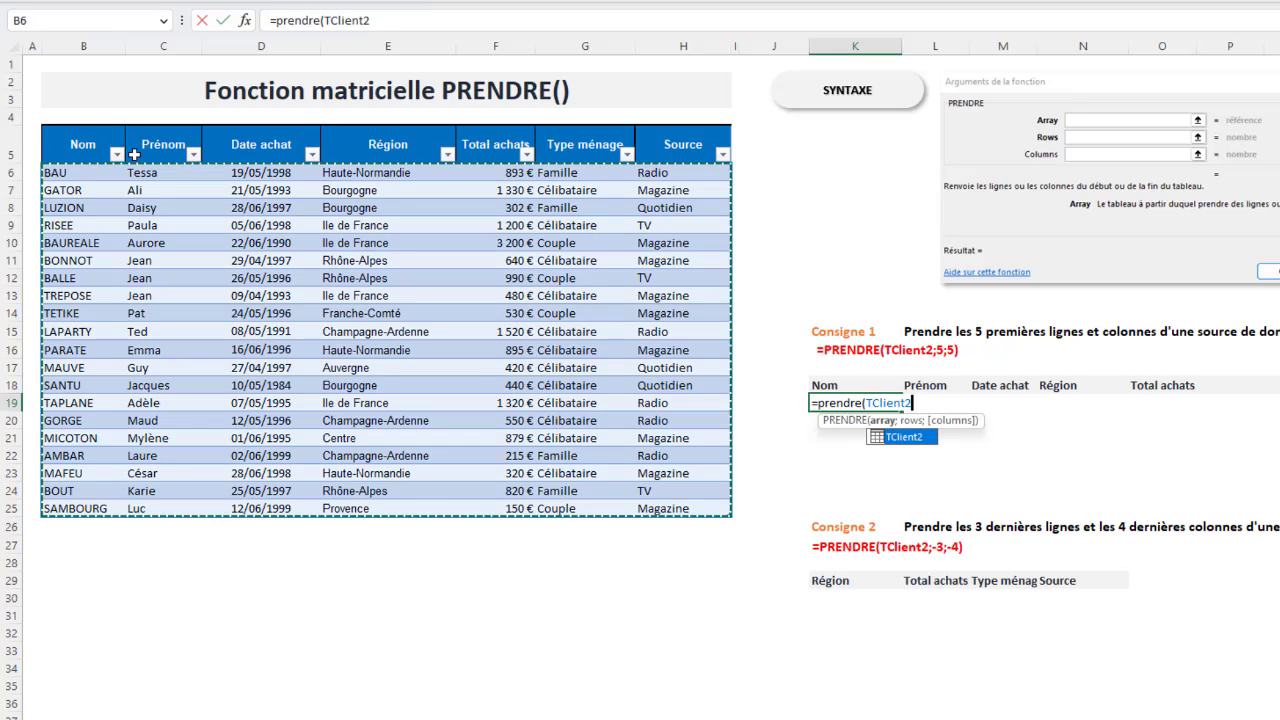
{"action": "type", "text": ";"}
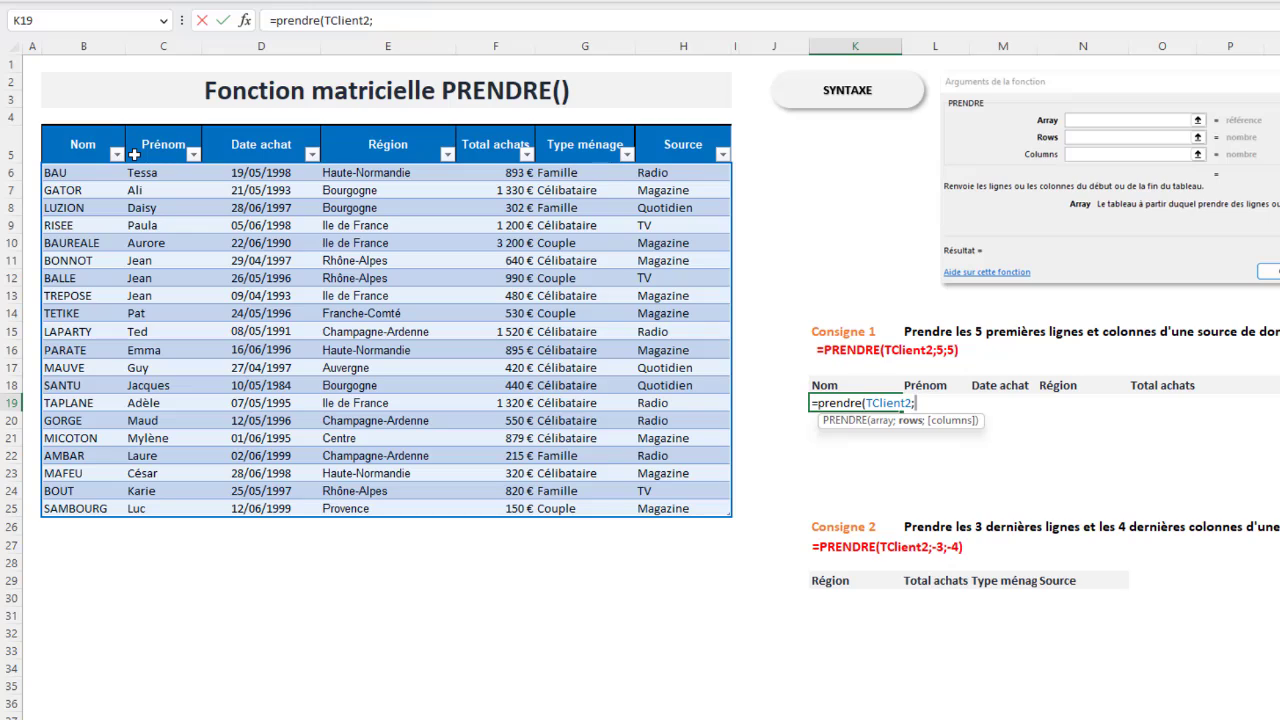
{"action": "type", "text": "5;"}
{"action": "type", "text": "5)"}
{"action": "key", "text": "Return"}
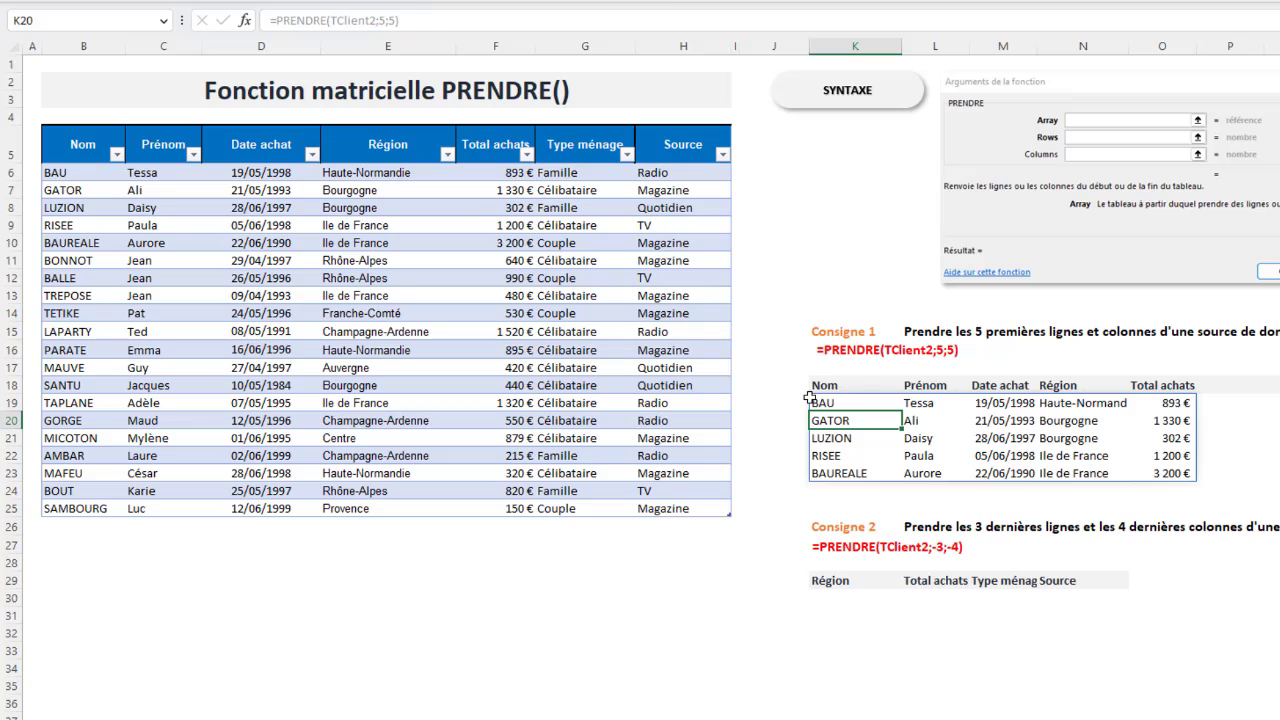
{"action": "left_click_drag", "start_coordinate": [815, 402], "coordinate": [1190, 474]}
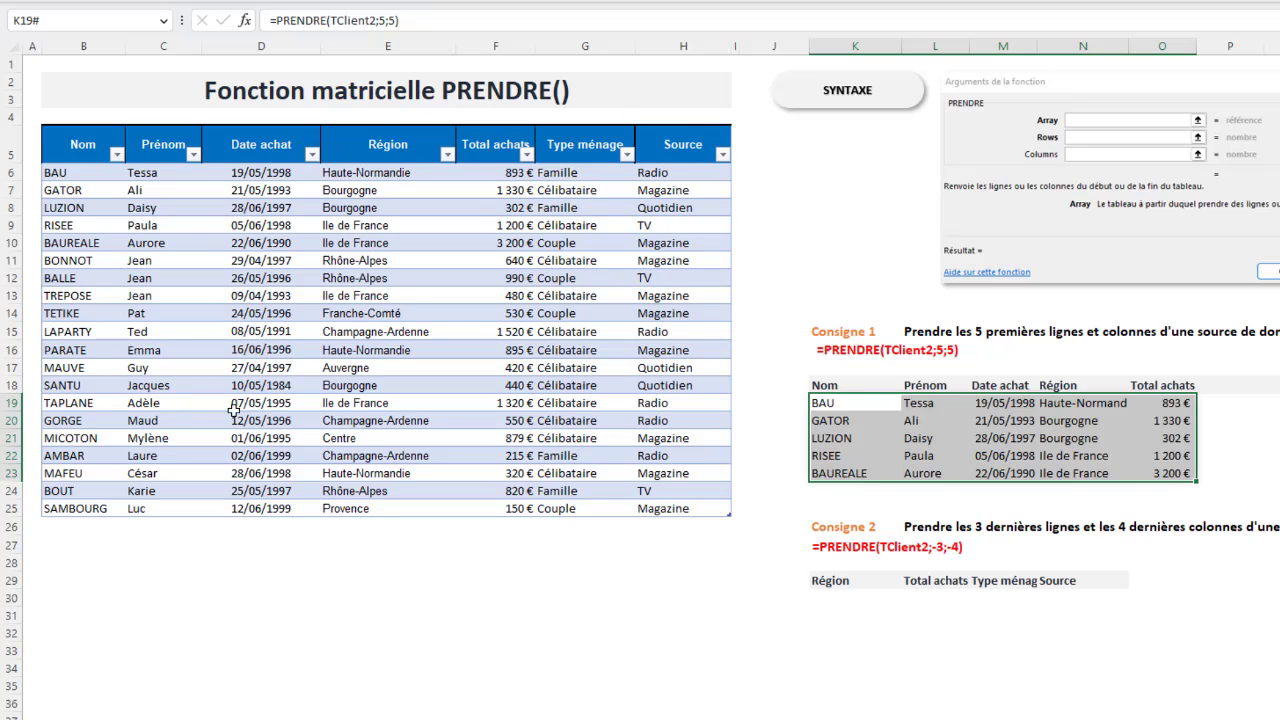
Enter =PRENDRE(TClient2;-3;-4) in K30 under Consigne 2 and compare it with the matching block at the end of the source table.
{"action": "left_click", "coordinate": [850, 600]}
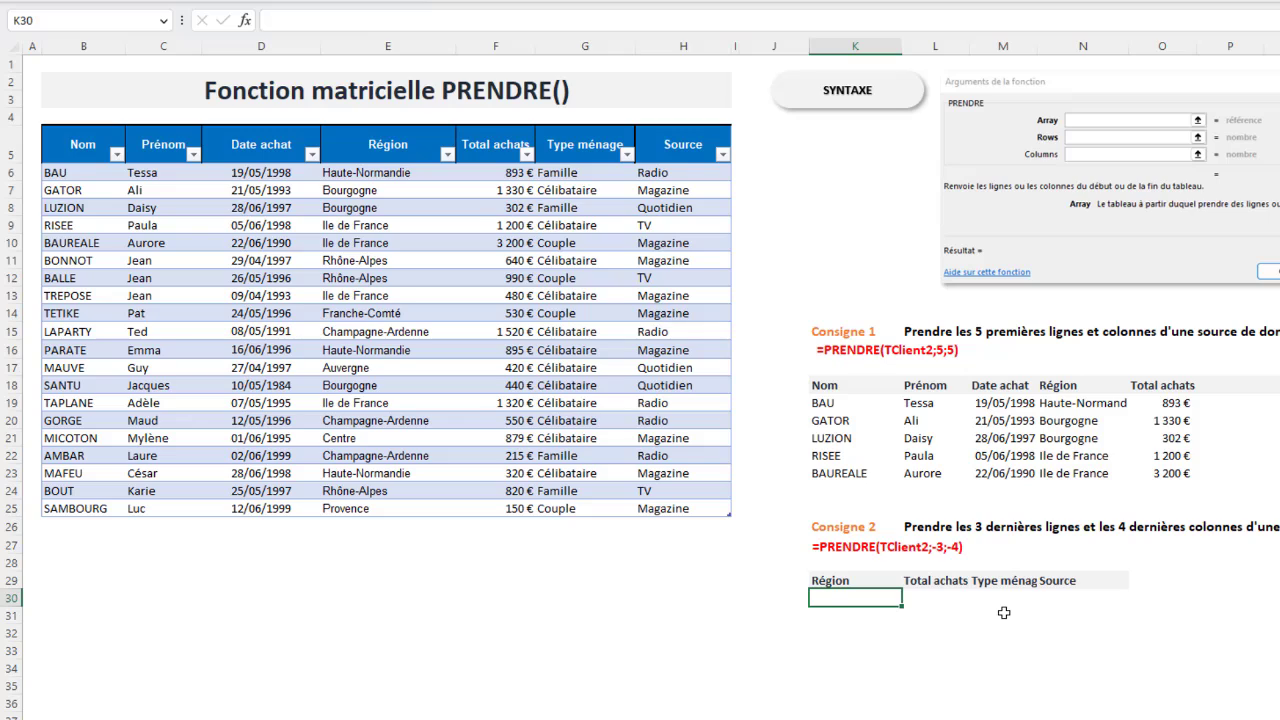
{"action": "type", "text": "=pre"}
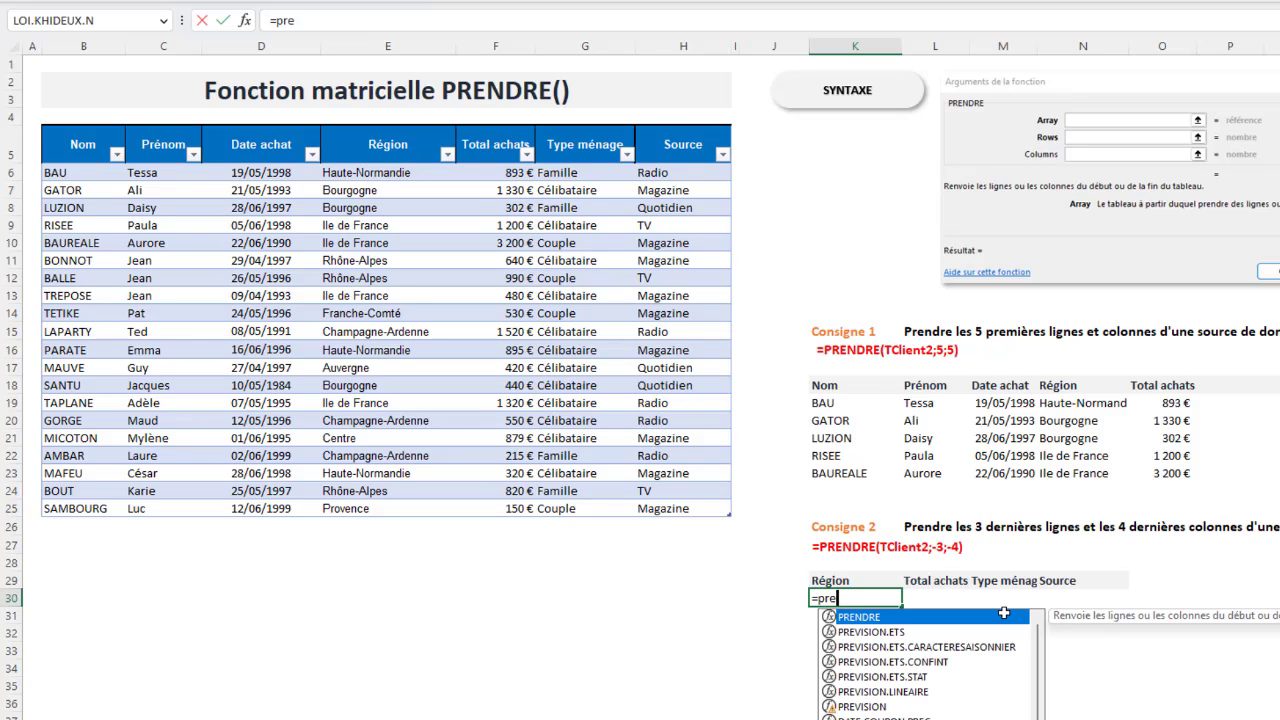
{"action": "double_click", "coordinate": [1003, 612]}
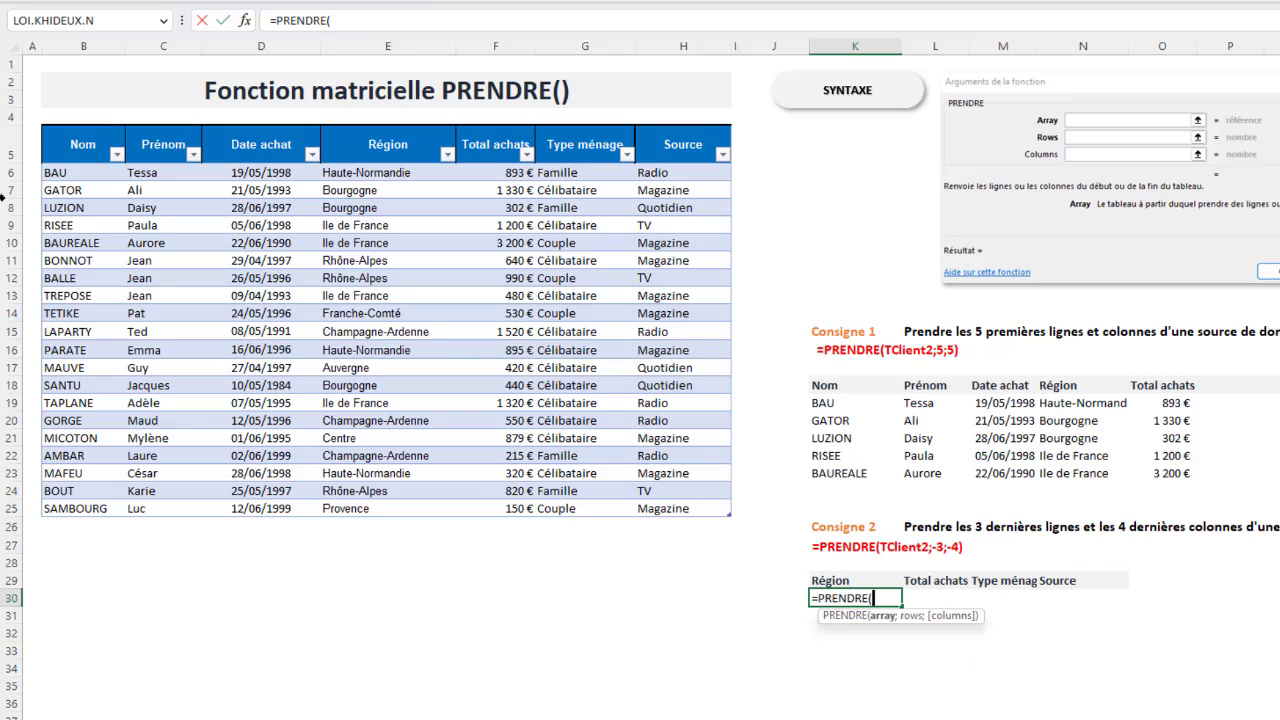
{"action": "left_click", "coordinate": [44, 146]}
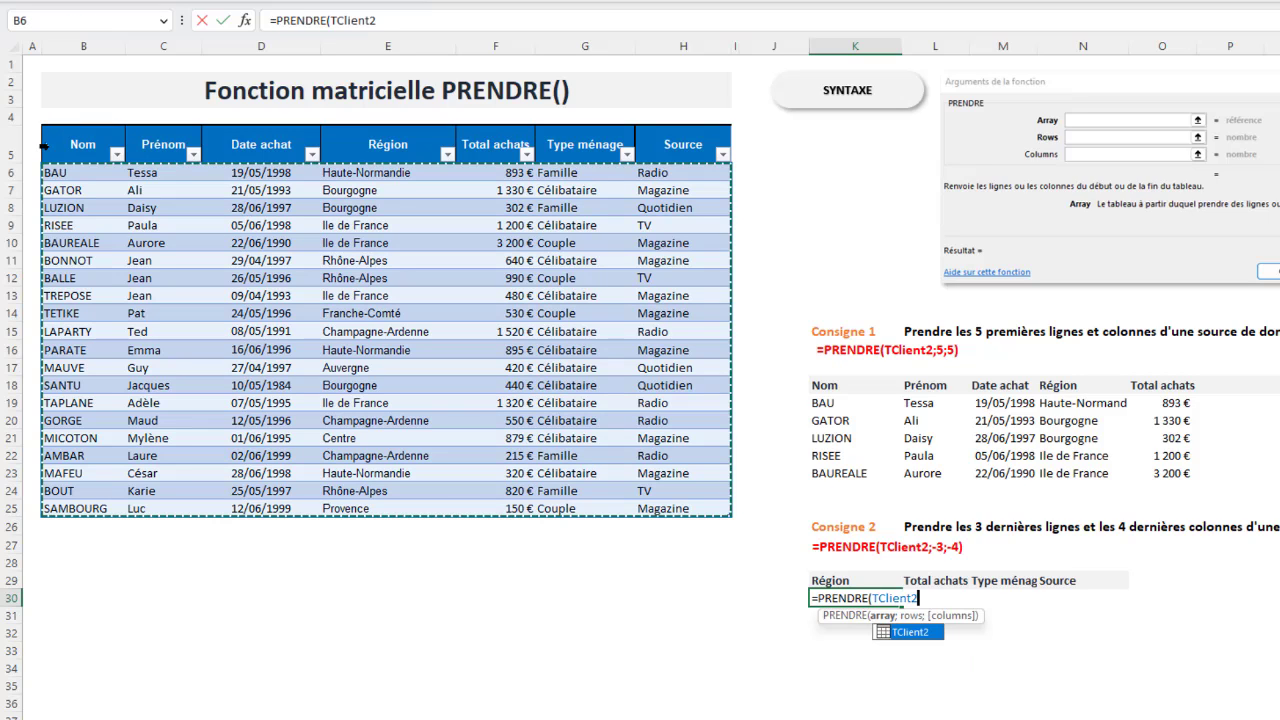
{"action": "type", "text": ";"}
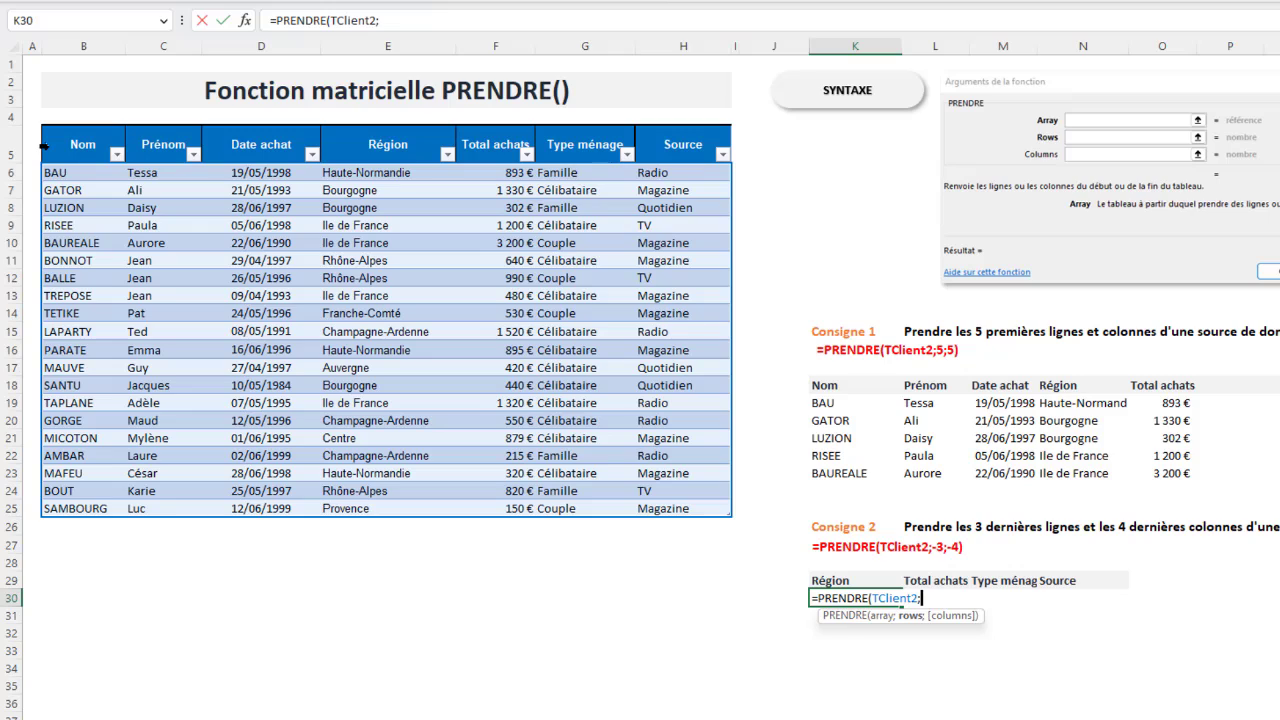
{"action": "type", "text": "-3;"}
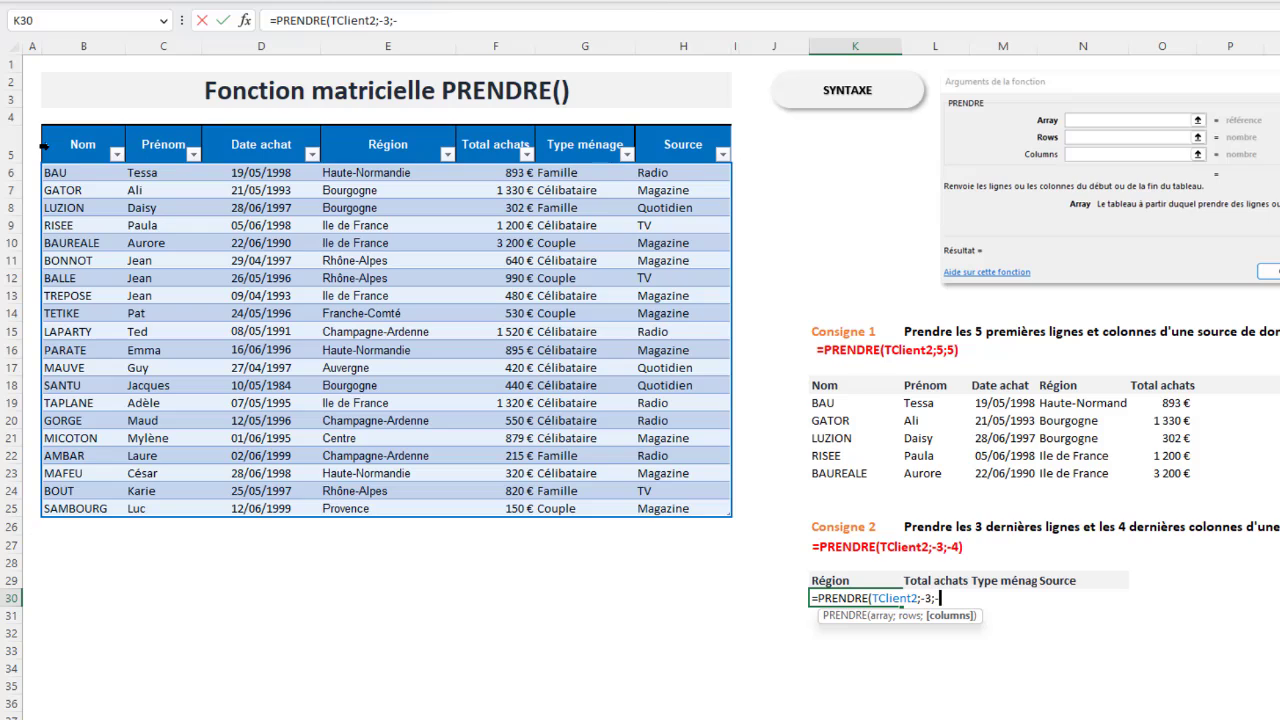
{"action": "type", "text": "-4)"}
{"action": "key", "text": "Return"}
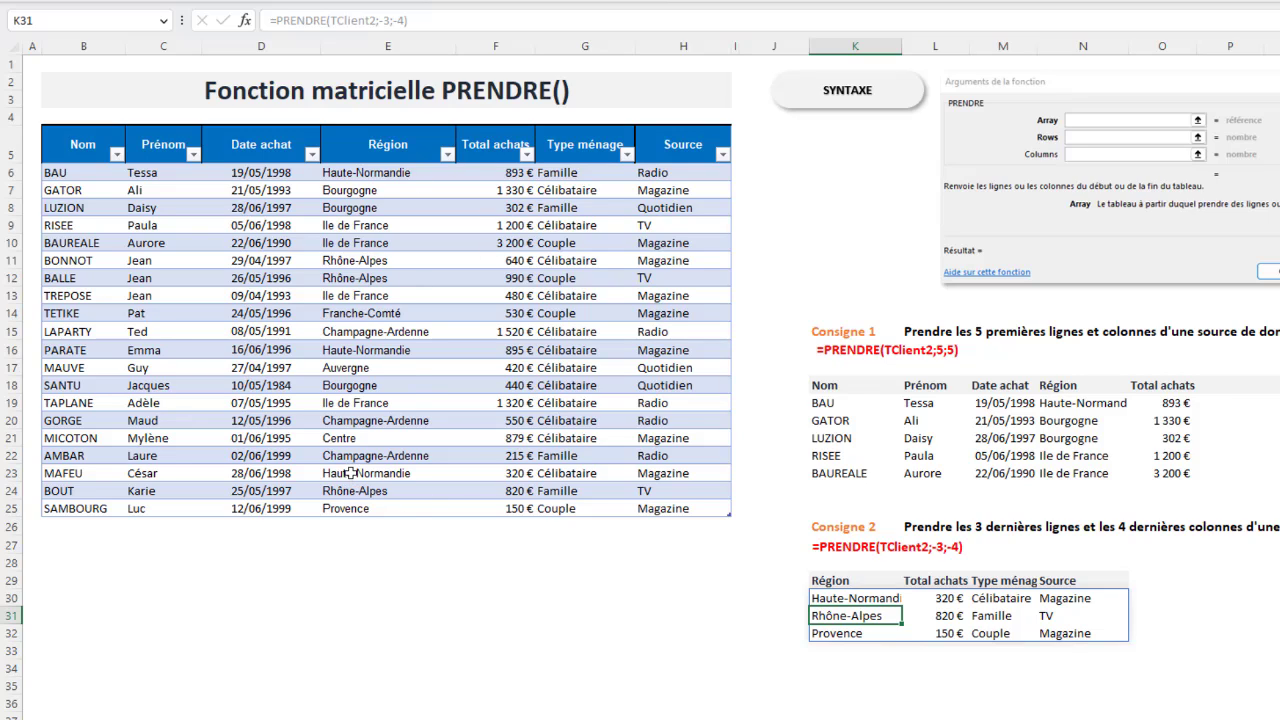
{"action": "left_click_drag", "start_coordinate": [350, 473], "coordinate": [684, 503]}
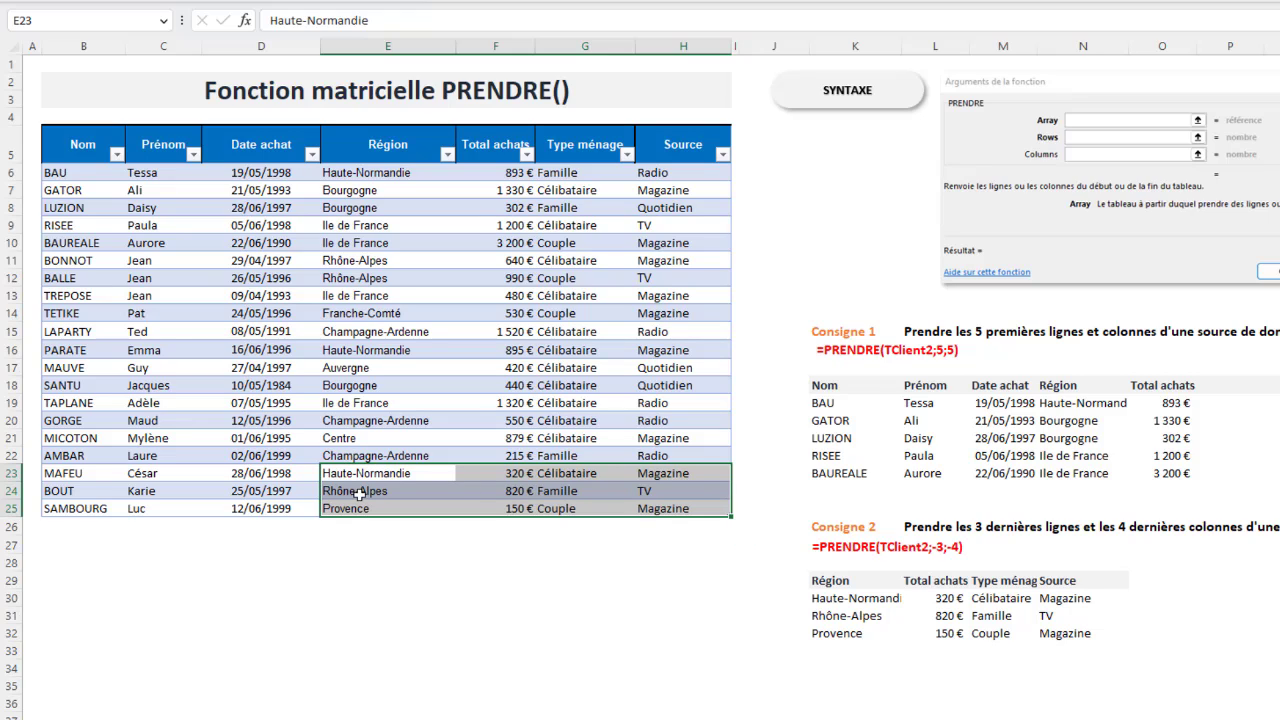
{"action": "left_click", "coordinate": [800, 260]}
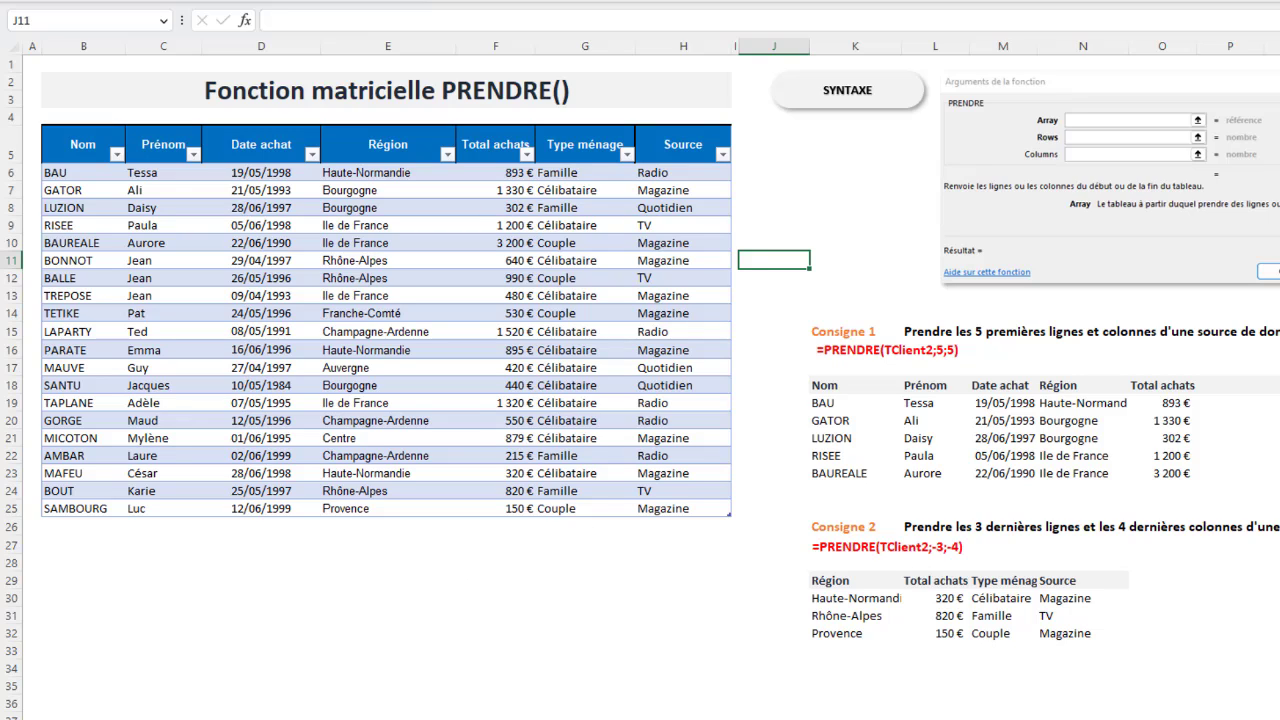
Open the Exemple 3 sheet and enter =PRENDRE(TClient3;3;5) in K7 under Consigne 1.
{"action": "key", "text": "ctrl+Page_Down"}
{"action": "left_click", "coordinate": [871, 577]}
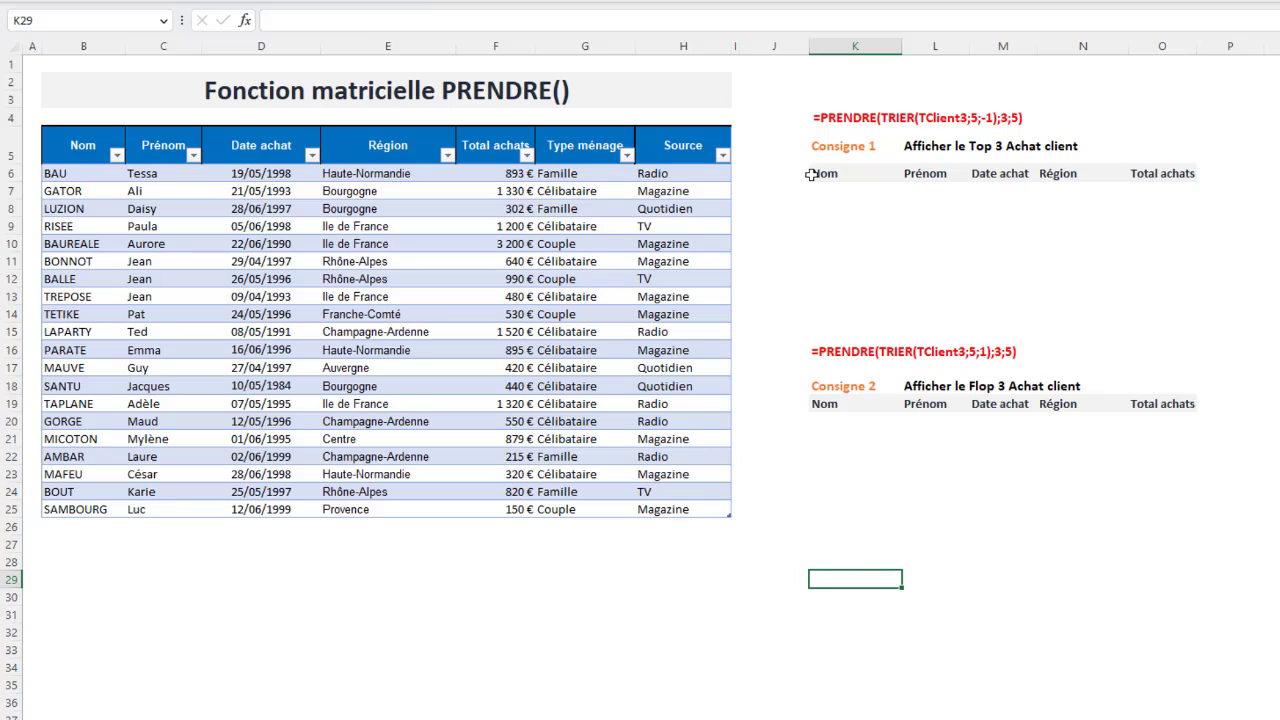
{"action": "left_click", "coordinate": [845, 191]}
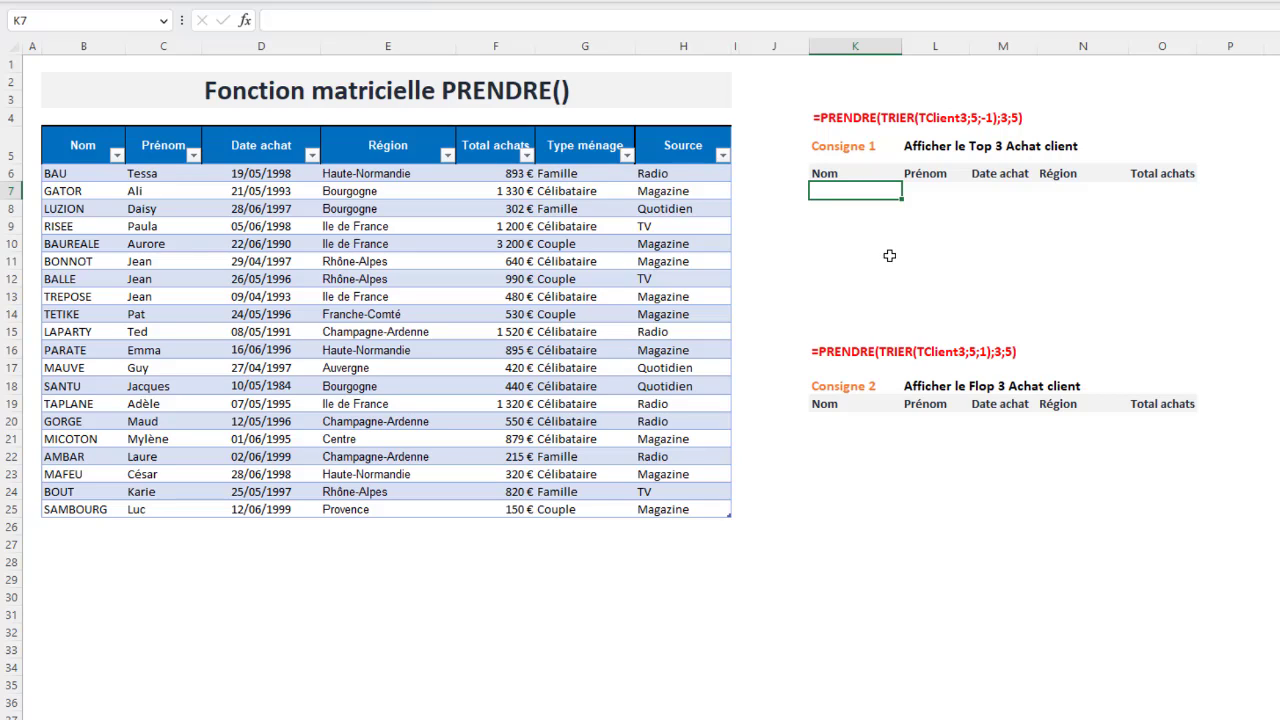
{"action": "type", "text": "=prendre("}
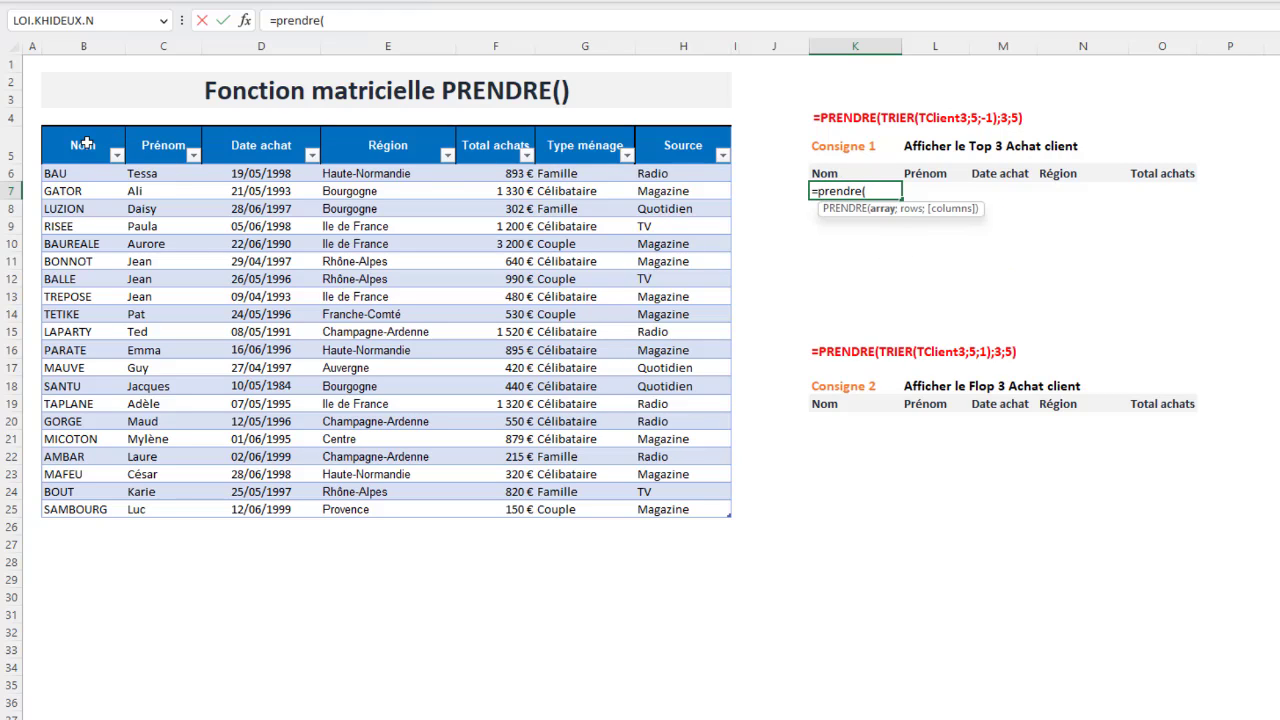
{"action": "left_click", "coordinate": [46, 136]}
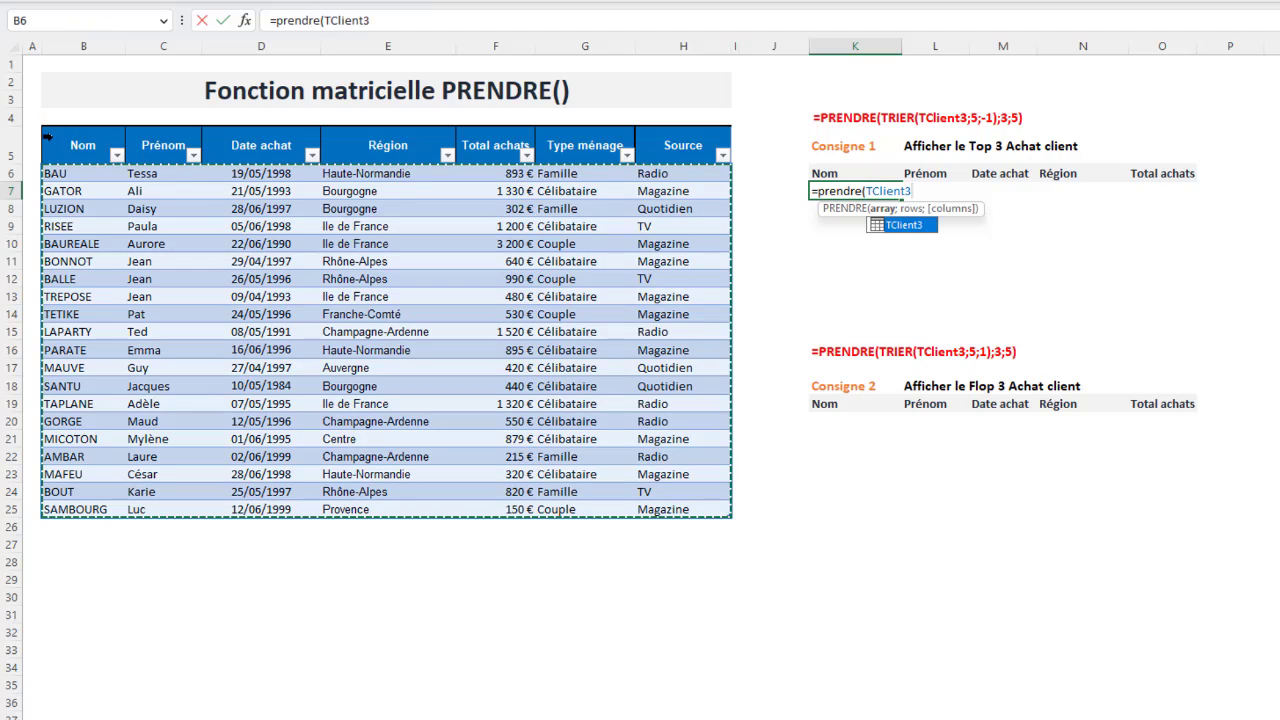
{"action": "type", "text": ";"}
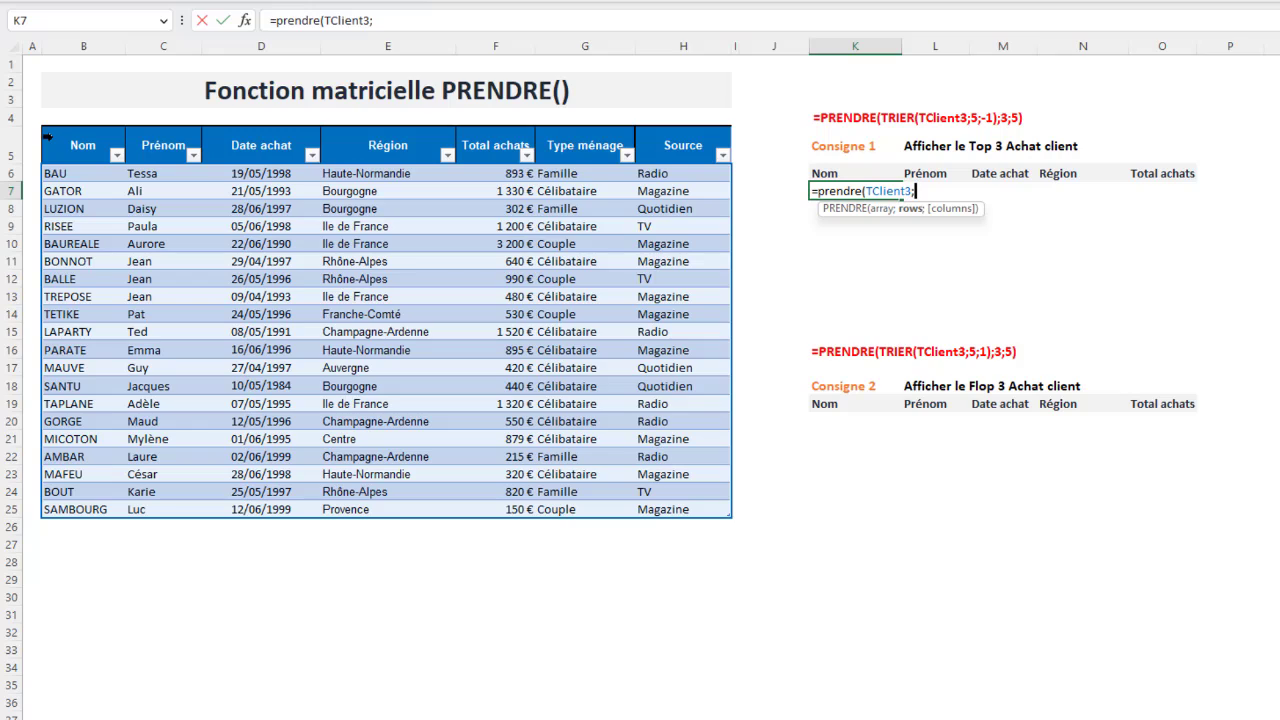
{"action": "type", "text": "3;5"}
{"action": "type", "text": ")"}
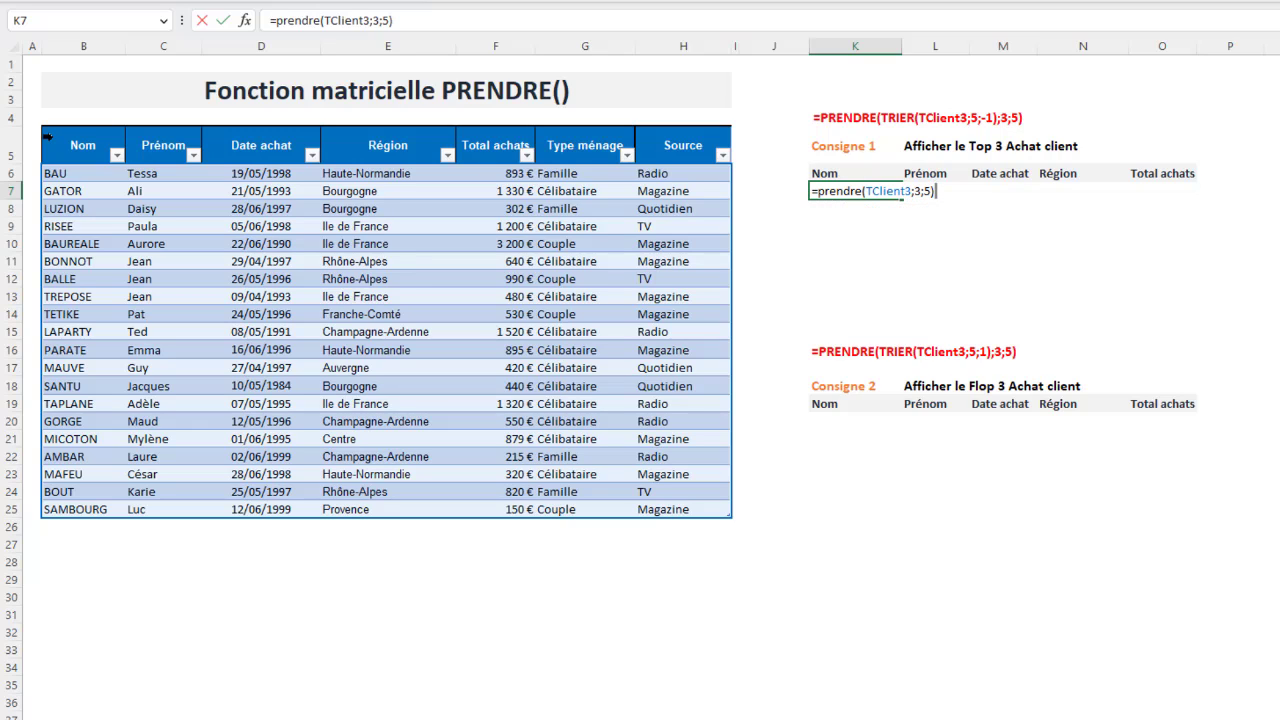
{"action": "key", "text": "Return"}
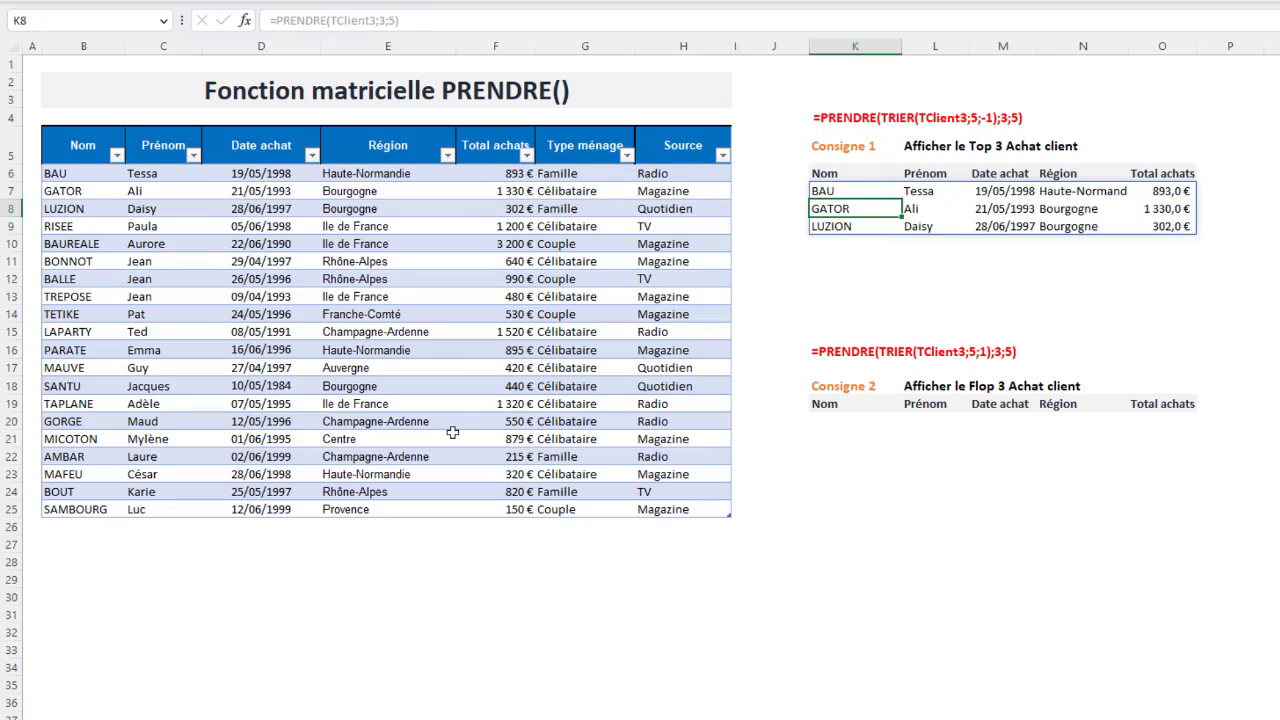
Examine the Total achats column of the source table for the highest purchase amounts.
{"action": "left_click", "coordinate": [512, 245]}
{"action": "left_click", "coordinate": [512, 332]}
{"action": "left_click", "coordinate": [512, 404]}
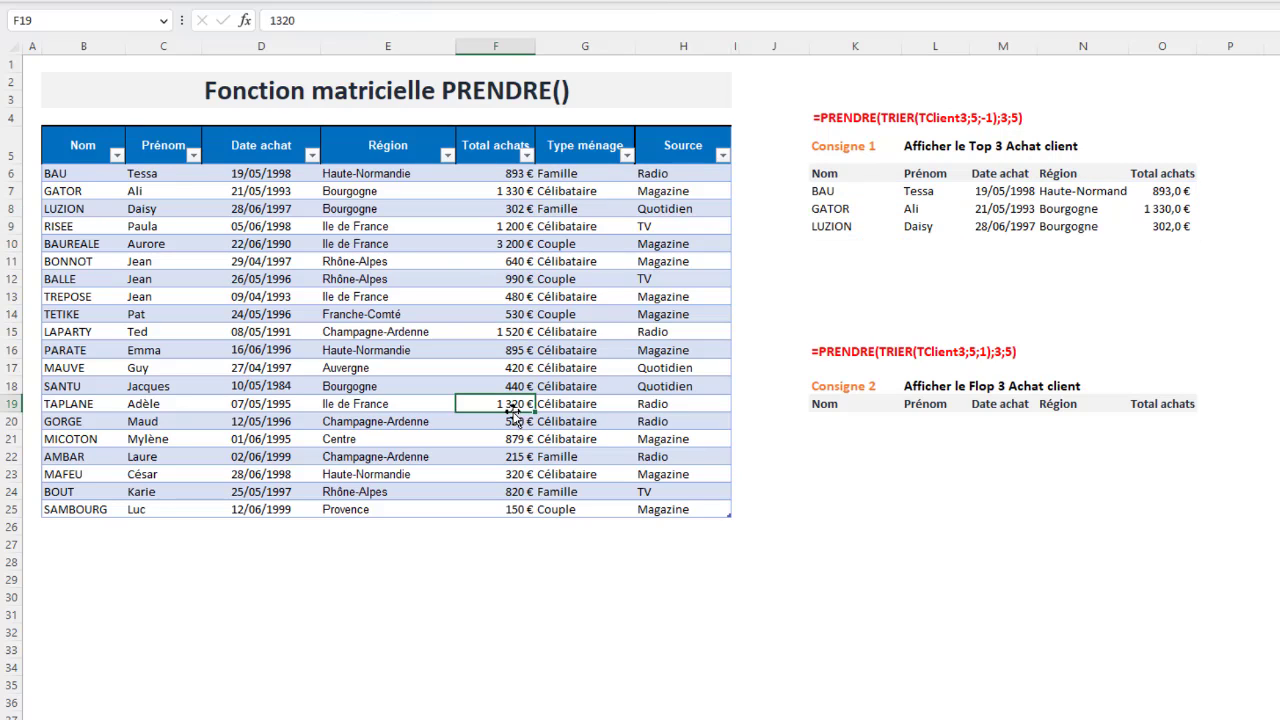
{"action": "left_click", "coordinate": [520, 244]}
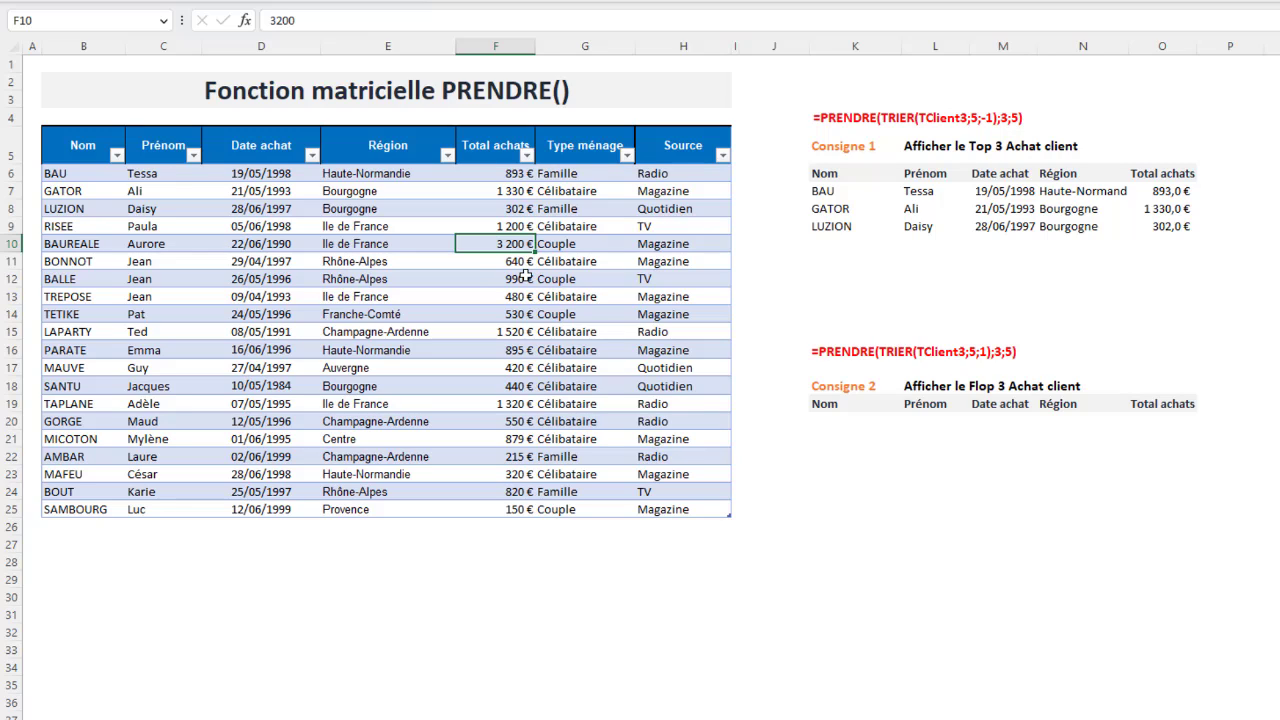
Nest TRIER in the K7 formula to sort by the fifth column in descending order: =PRENDRE(TRIER(TClient3;5;-1);3;5).
{"action": "left_click", "coordinate": [819, 190]}
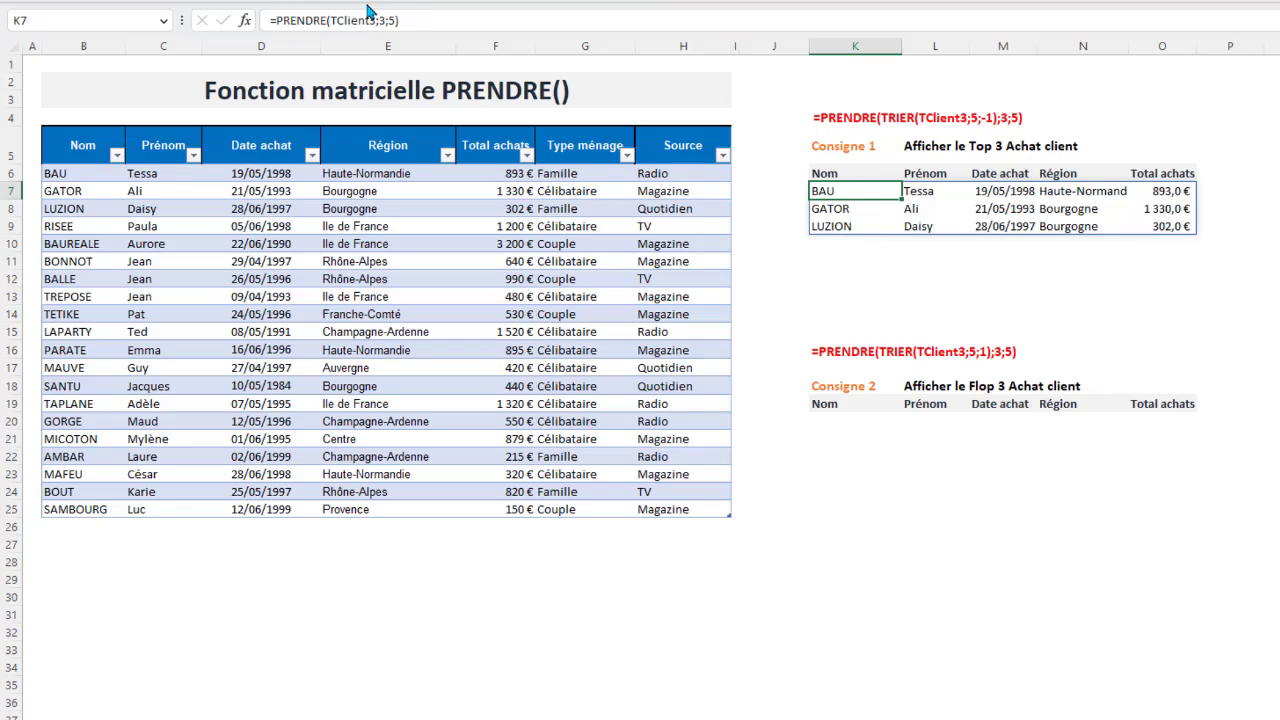
{"action": "left_click", "coordinate": [333, 20]}
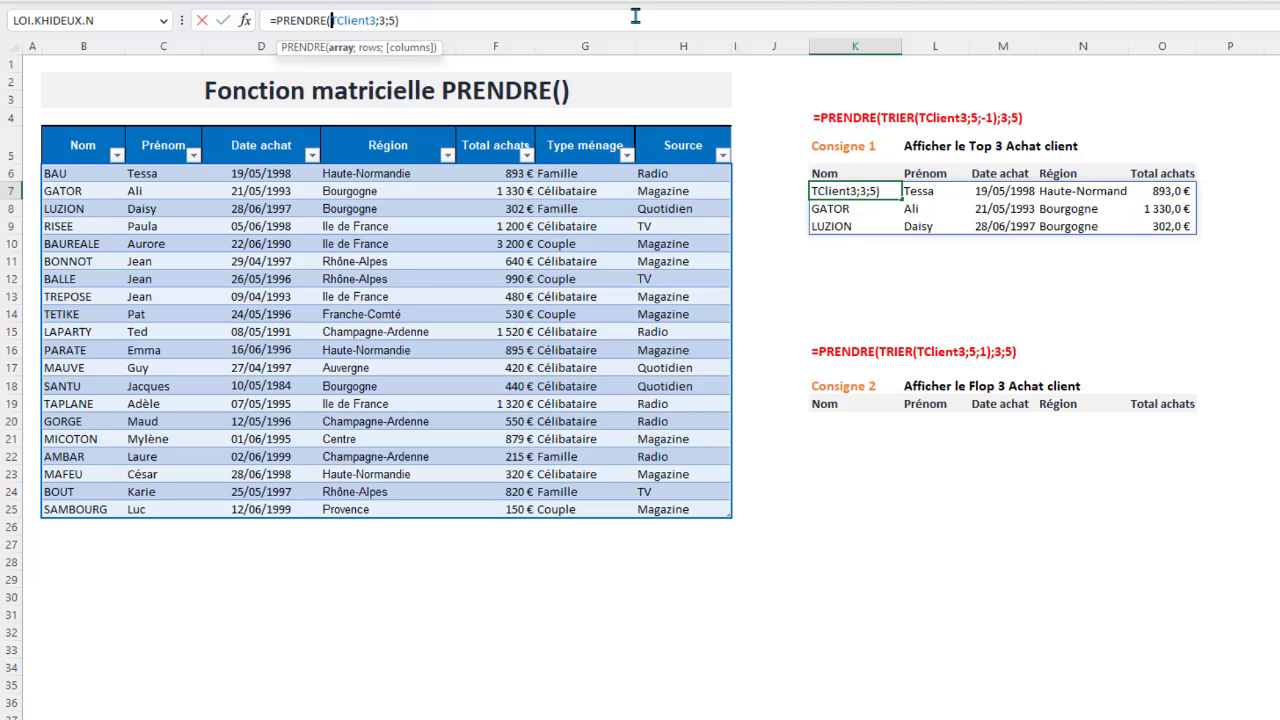
{"action": "type", "text": "TRIER("}
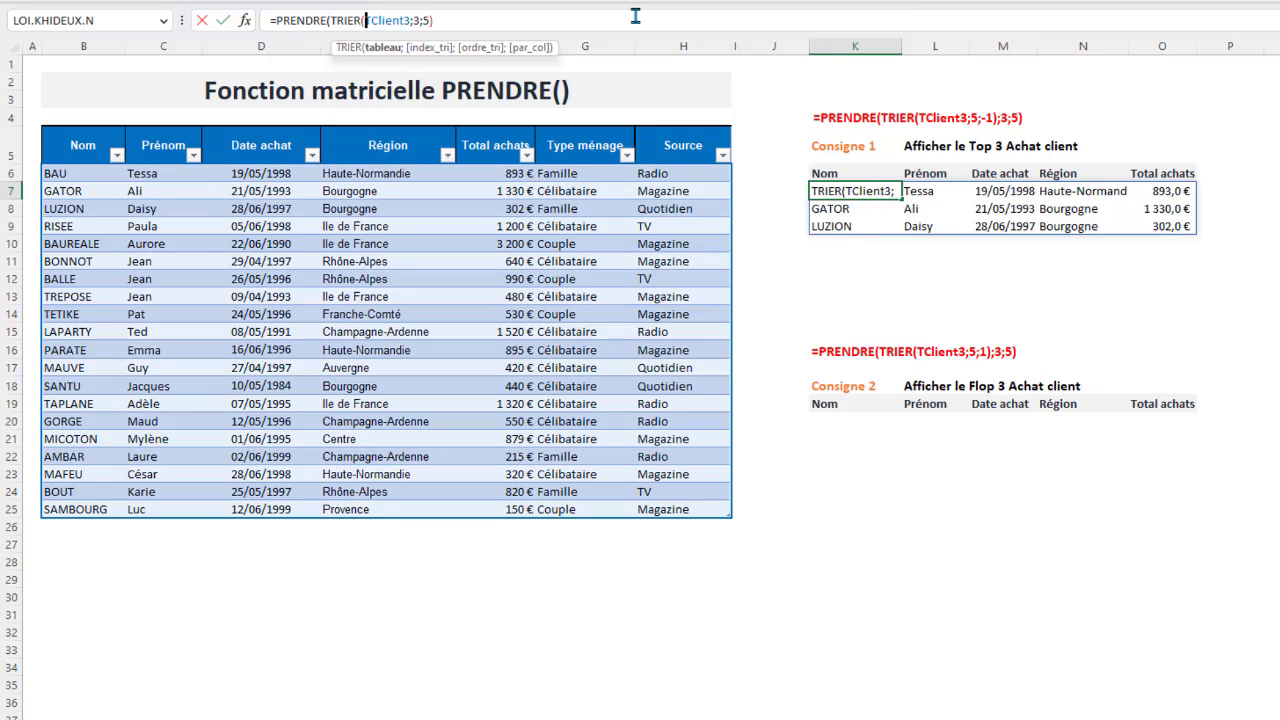
{"action": "key", "text": "Right"}
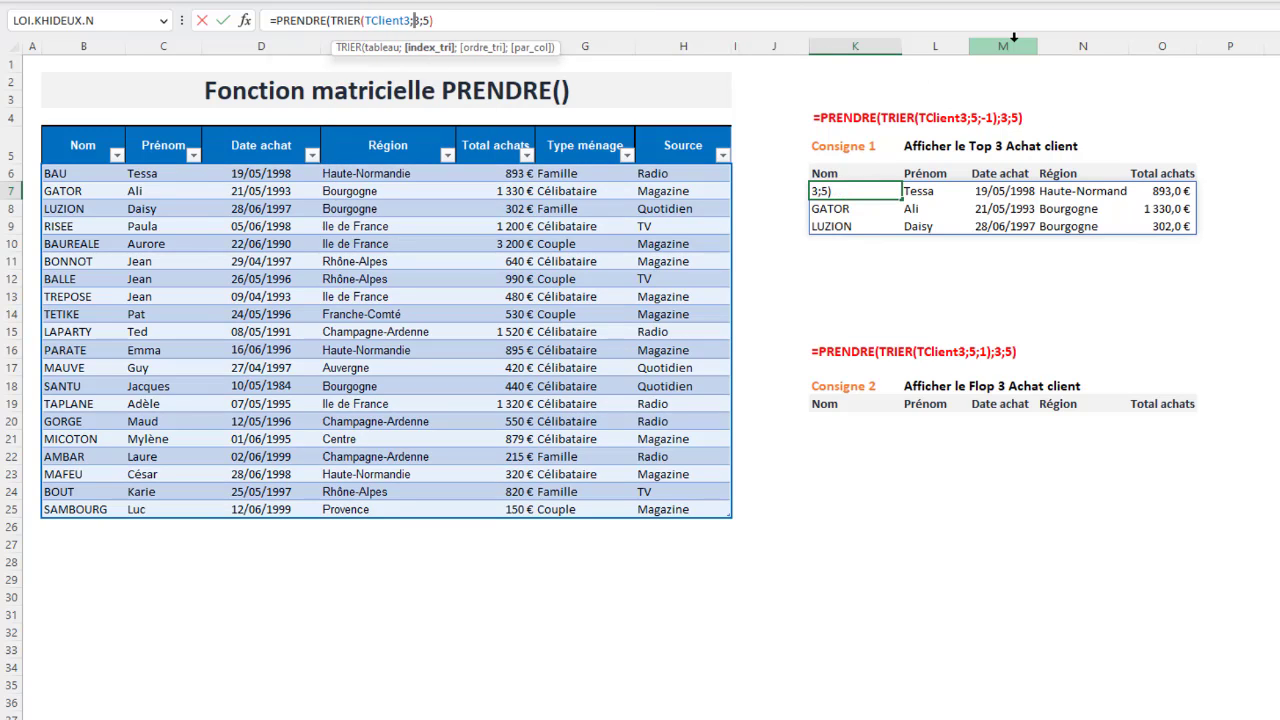
{"action": "type", "text": "5;"}
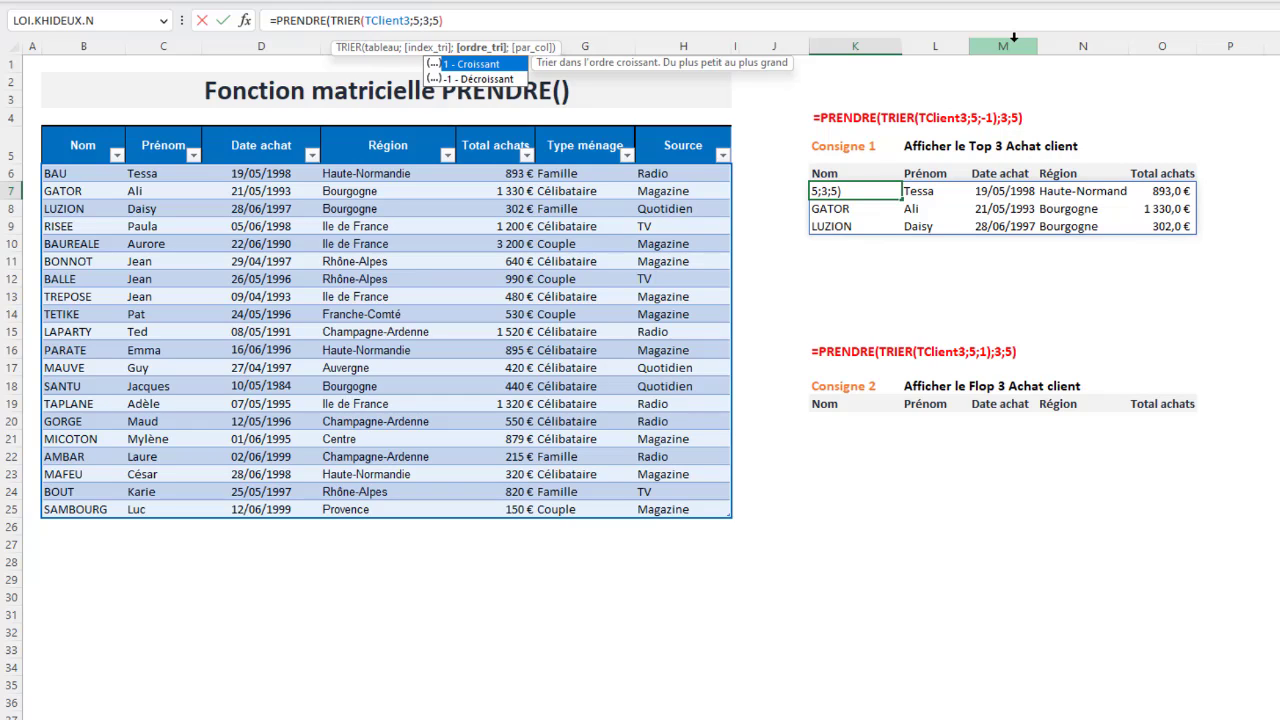
{"action": "type", "text": "-1"}
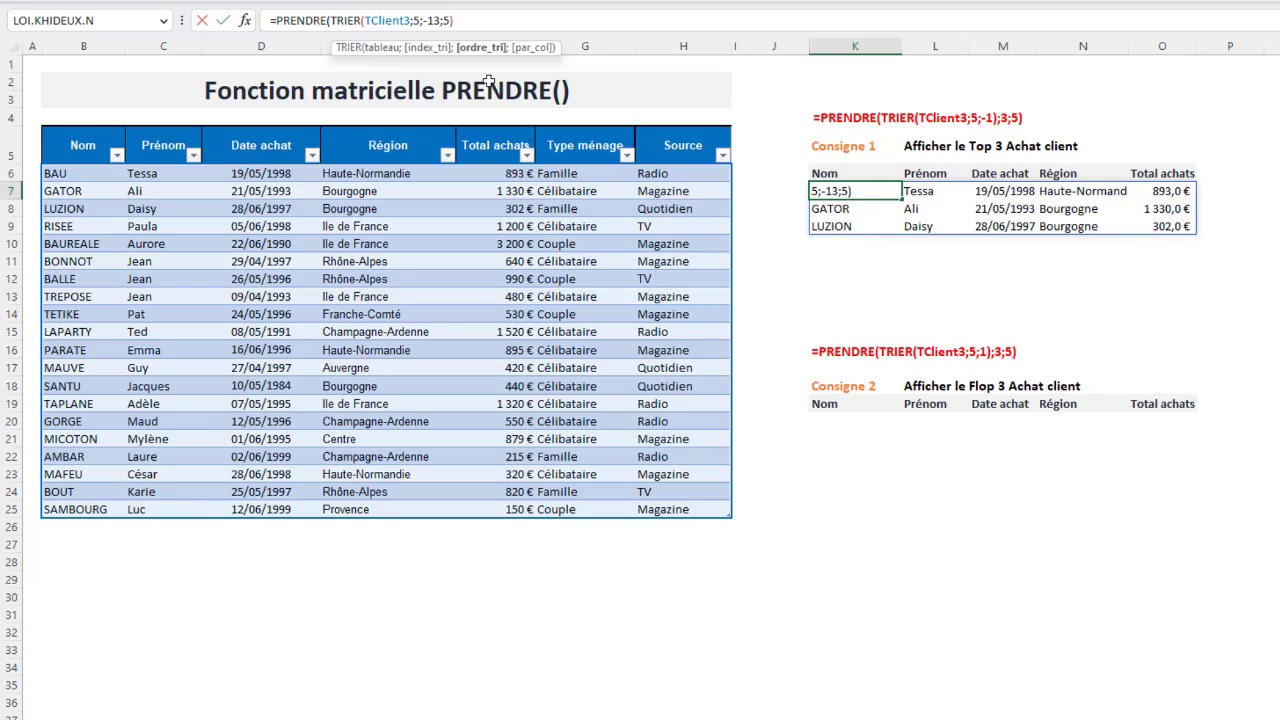
{"action": "type", "text": ")"}
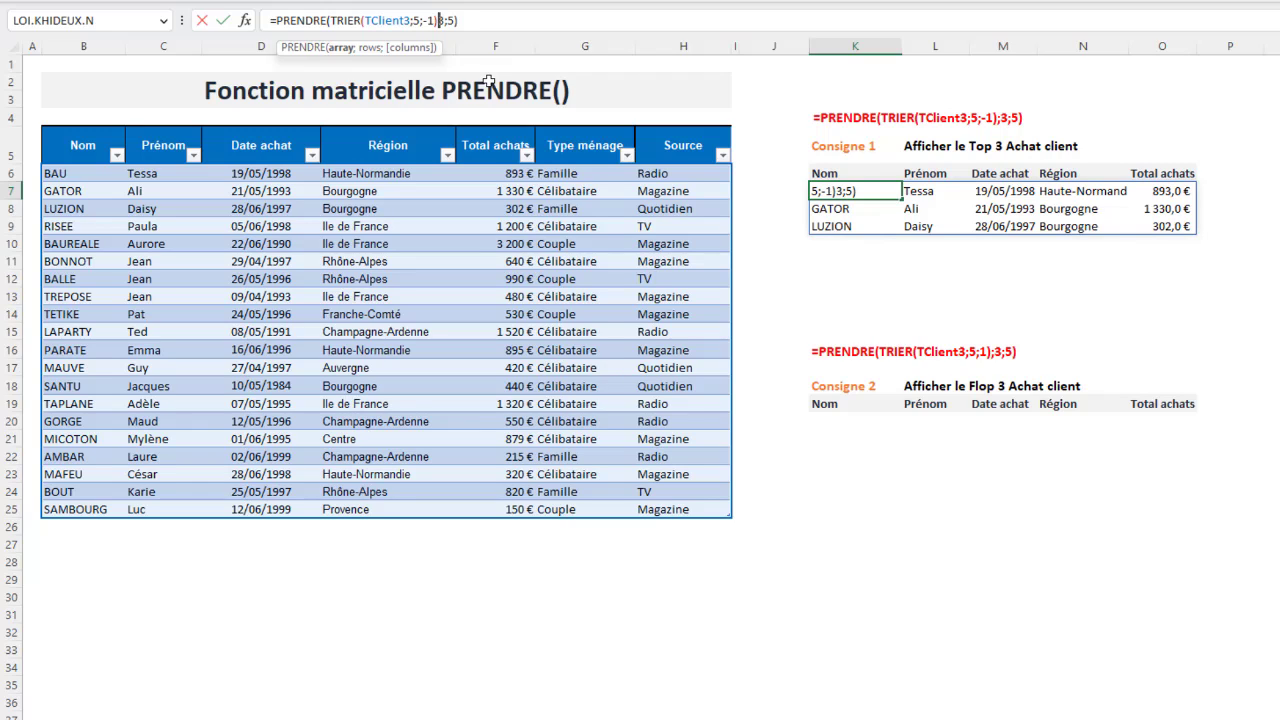
{"action": "type", "text": ";"}
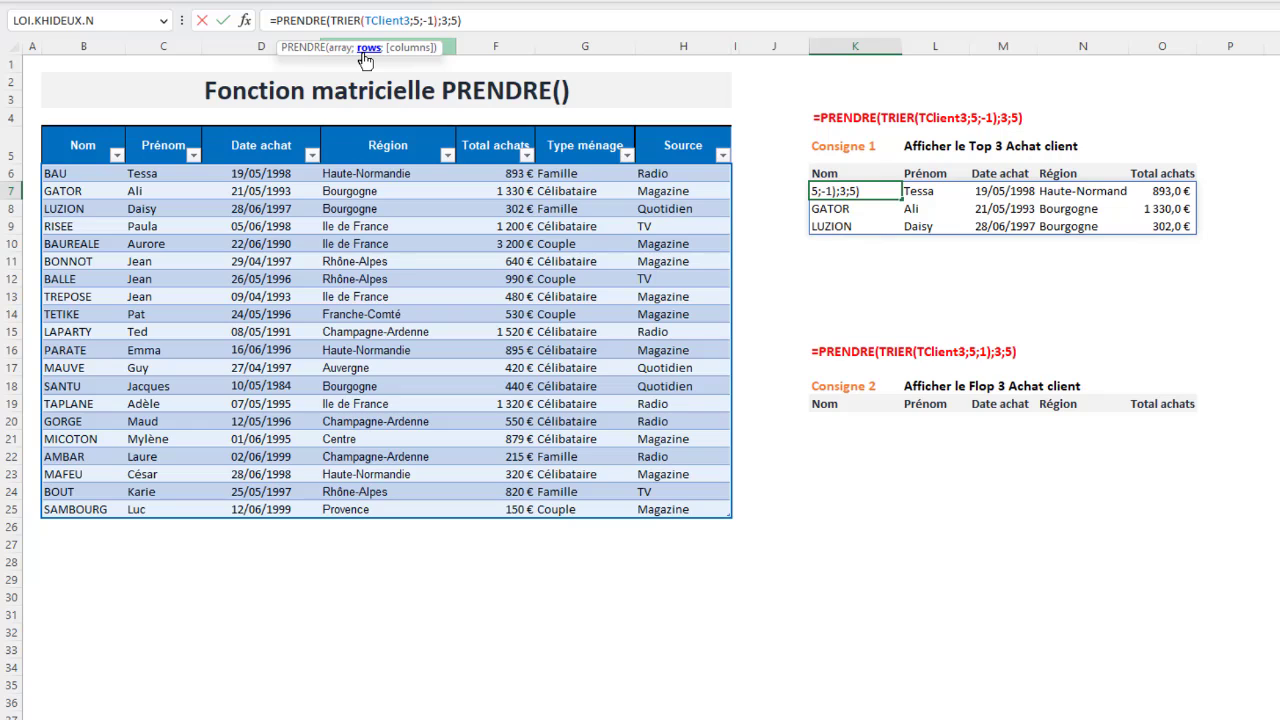
{"action": "left_click", "coordinate": [485, 24]}
{"action": "key", "text": "Return"}
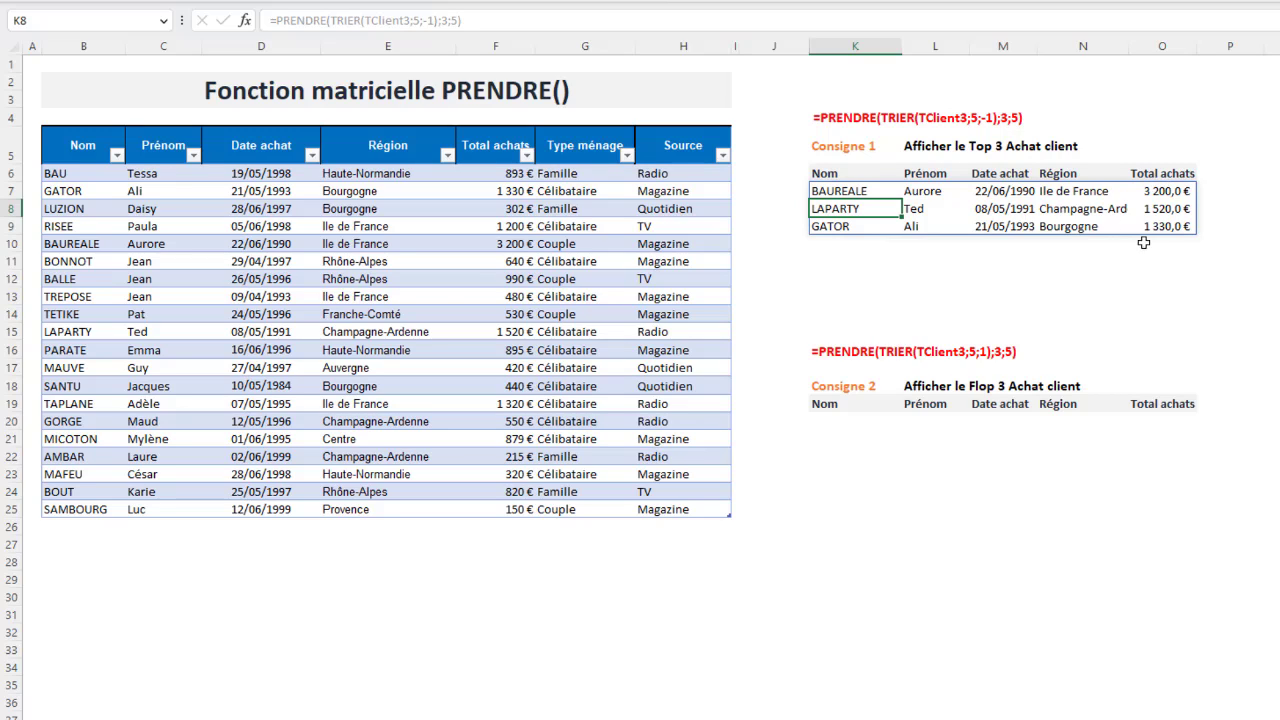
Compare the Top 3 rows under Consigne 1 with the matching customer rows and Total achats amounts in the source table.
{"action": "left_click", "coordinate": [508, 242]}
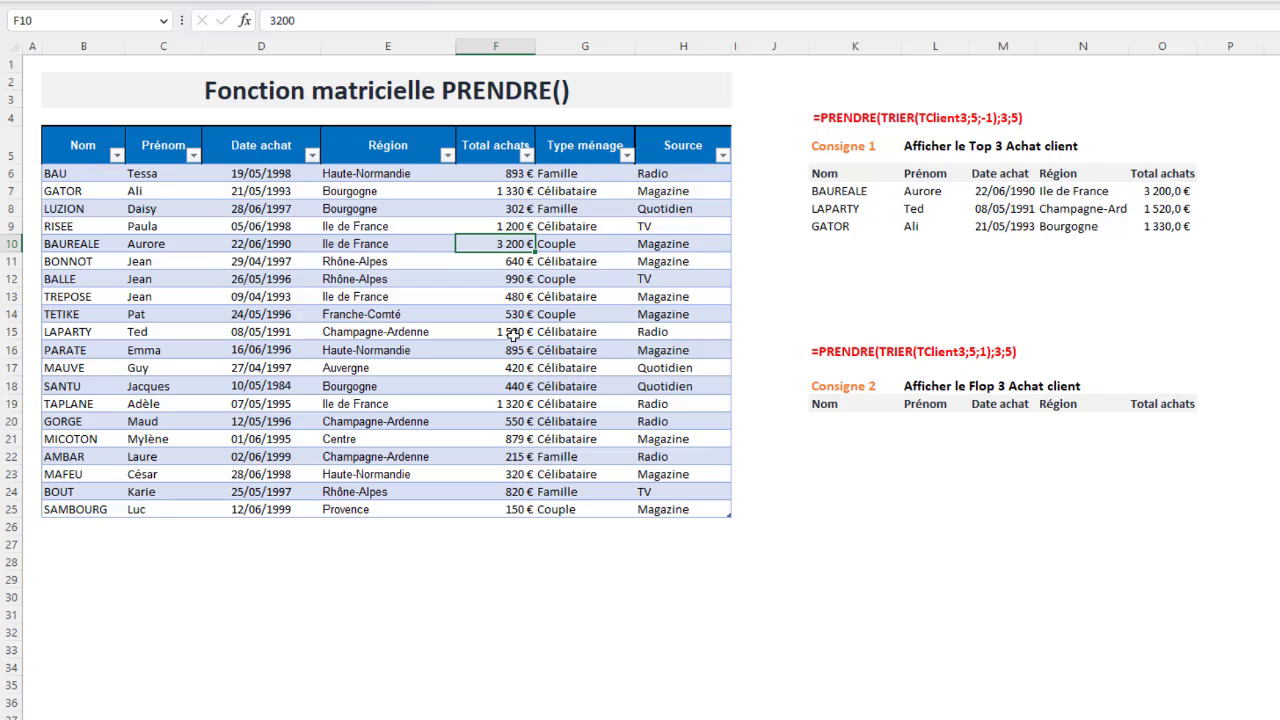
{"action": "left_click_drag", "start_coordinate": [510, 333], "coordinate": [75, 333]}
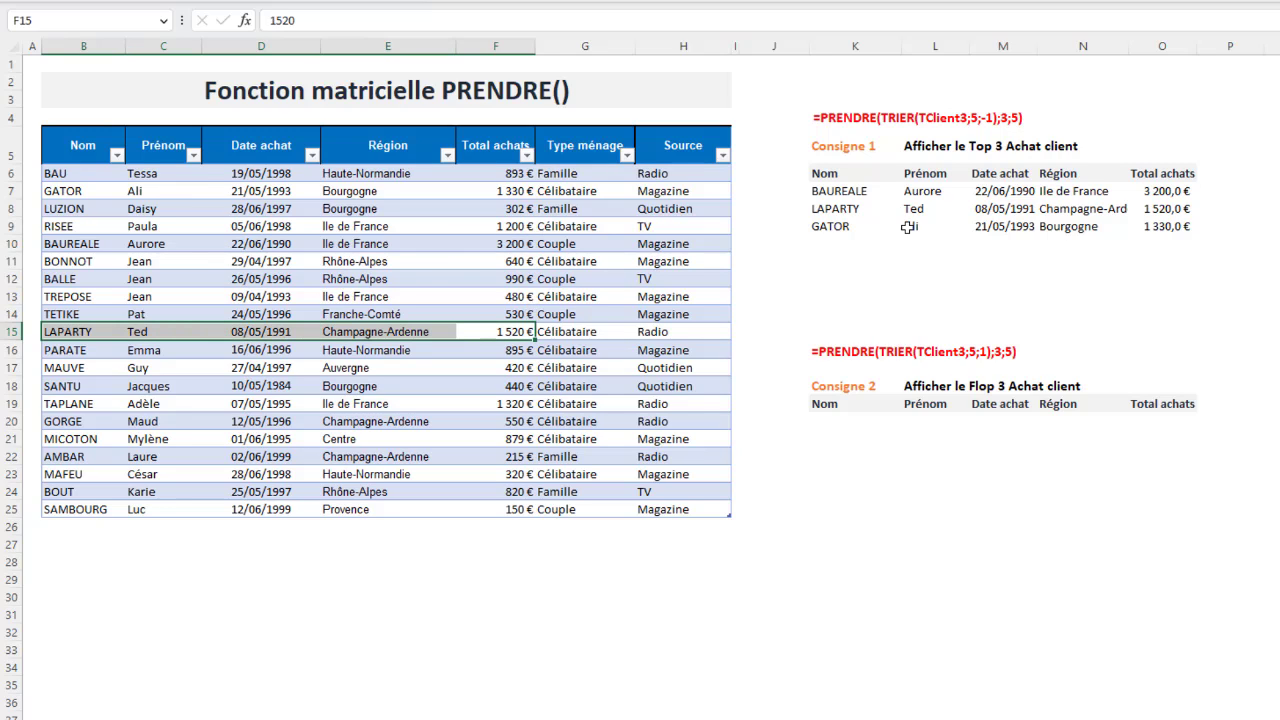
{"action": "left_click", "coordinate": [1180, 233]}
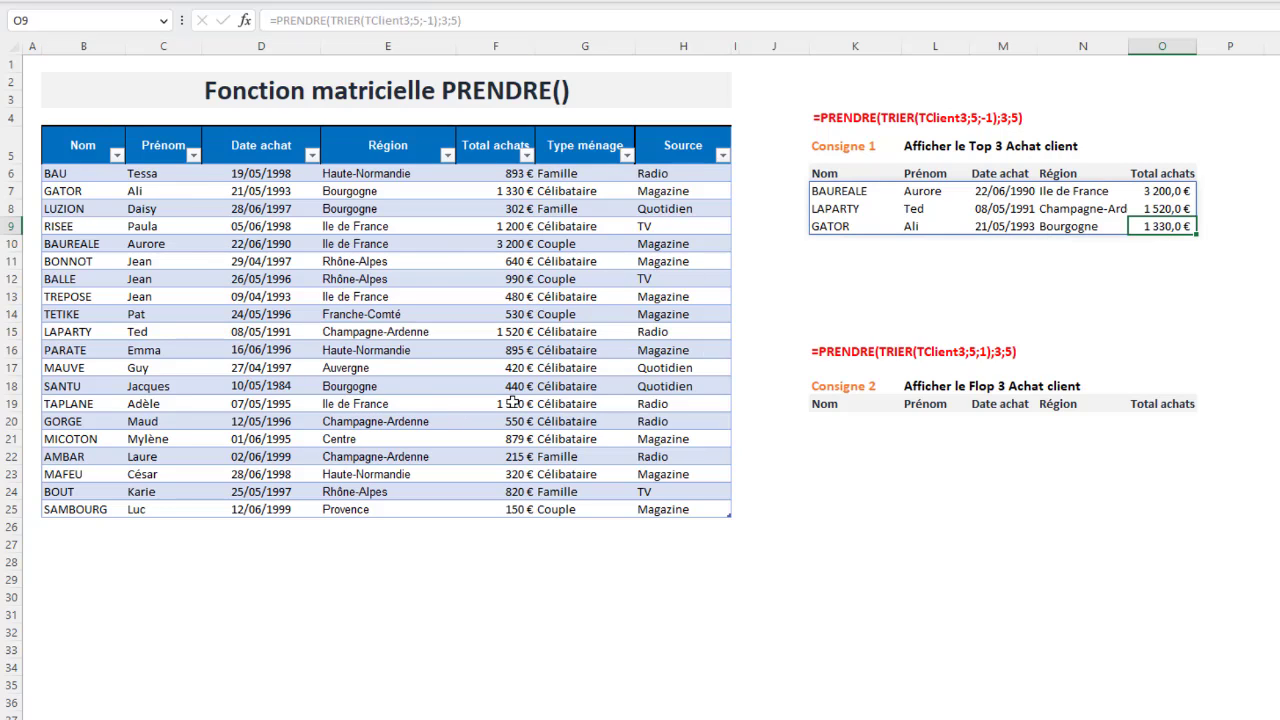
{"action": "left_click", "coordinate": [513, 192]}
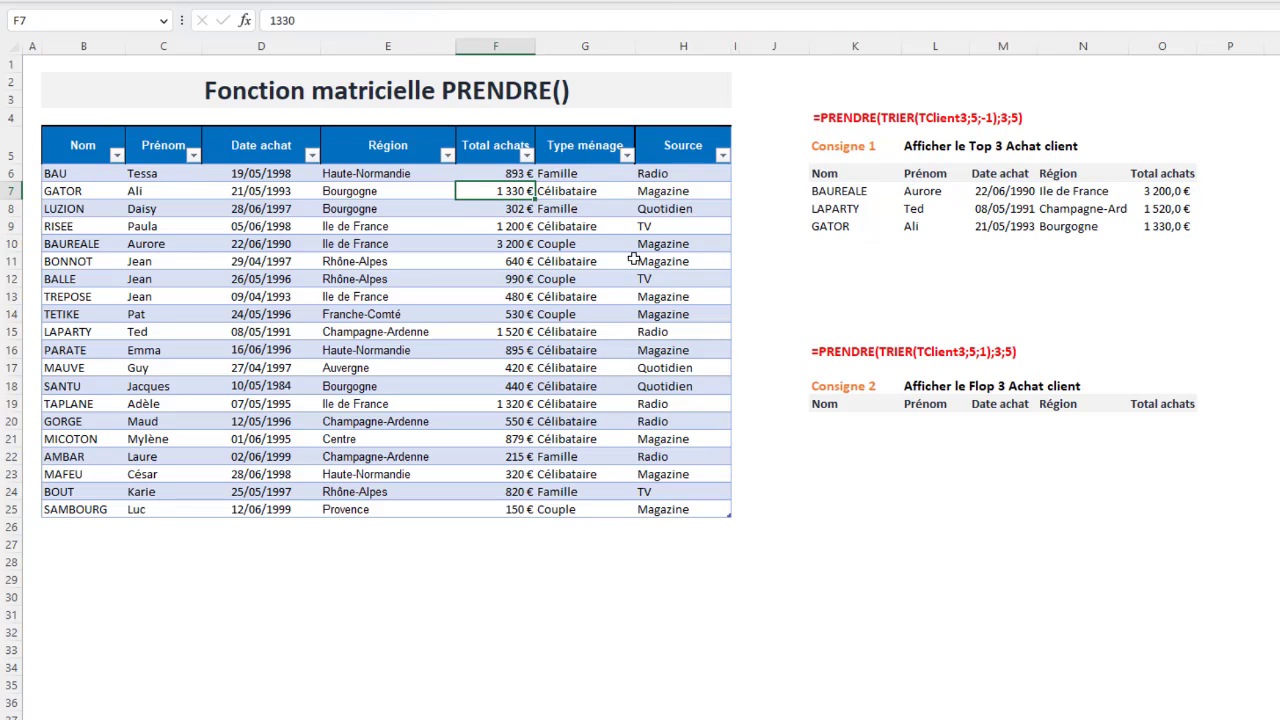
{"action": "left_click_drag", "start_coordinate": [836, 188], "coordinate": [1165, 221]}
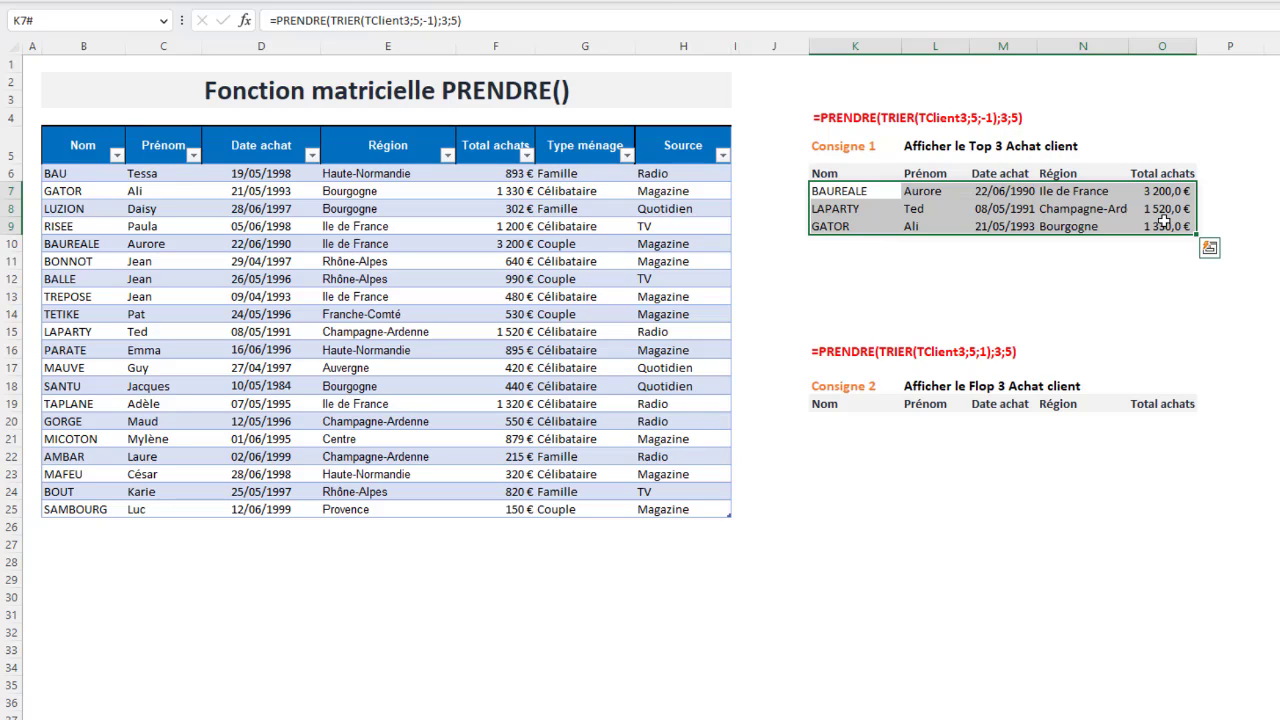
{"action": "left_click", "coordinate": [848, 420]}
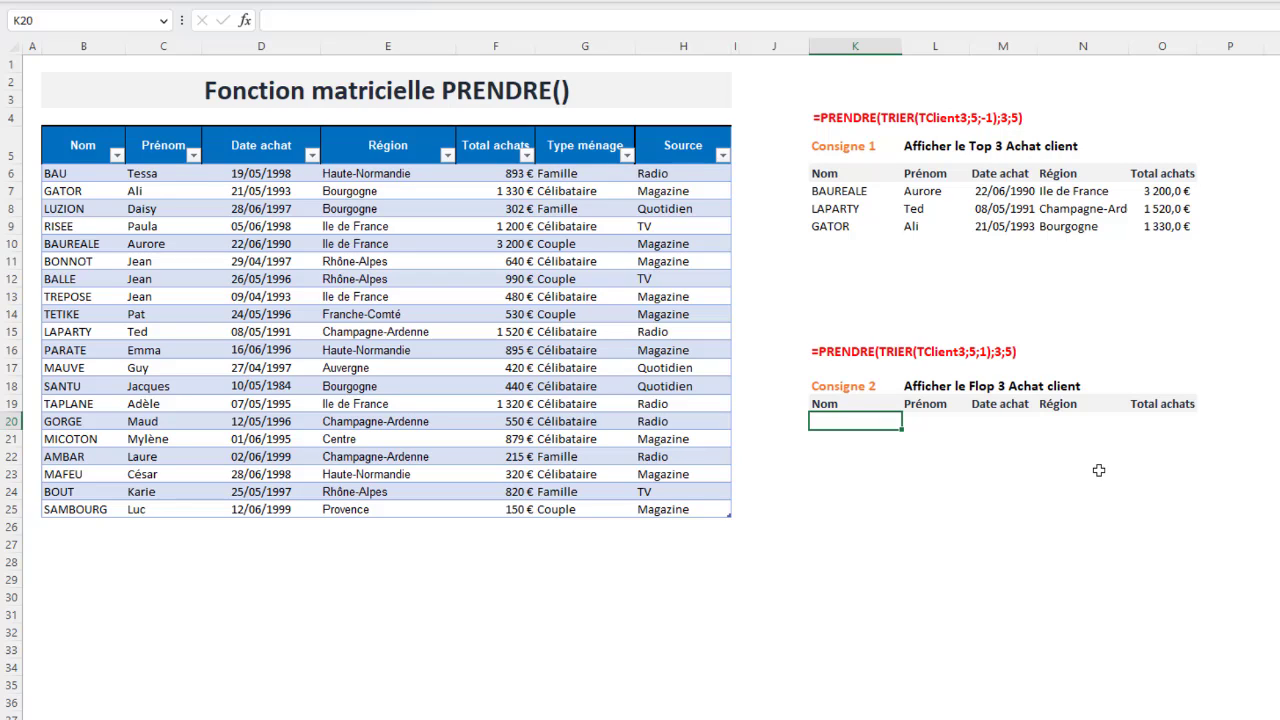
{"action": "type", "text": "TRIER("}
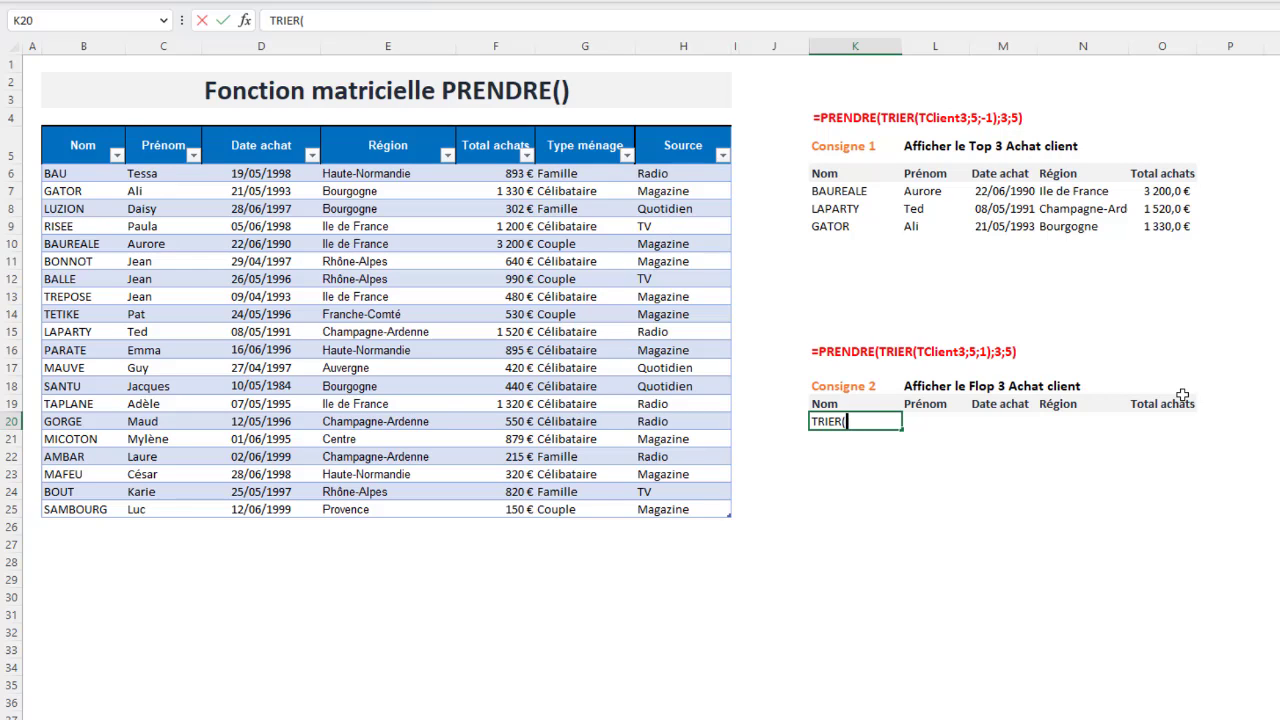
{"action": "key", "text": "BackSpace"}
{"action": "key", "text": "BackSpace"}
{"action": "key", "text": "BackSpace"}
{"action": "key", "text": "BackSpace"}
{"action": "key", "text": "BackSpace"}
{"action": "key", "text": "BackSpace"}
Enter =TRIER(TClient3;5;-1) in K20 under Consigne 2 to sort the customer table by Total achats in descending order.
{"action": "type", "text": "="}
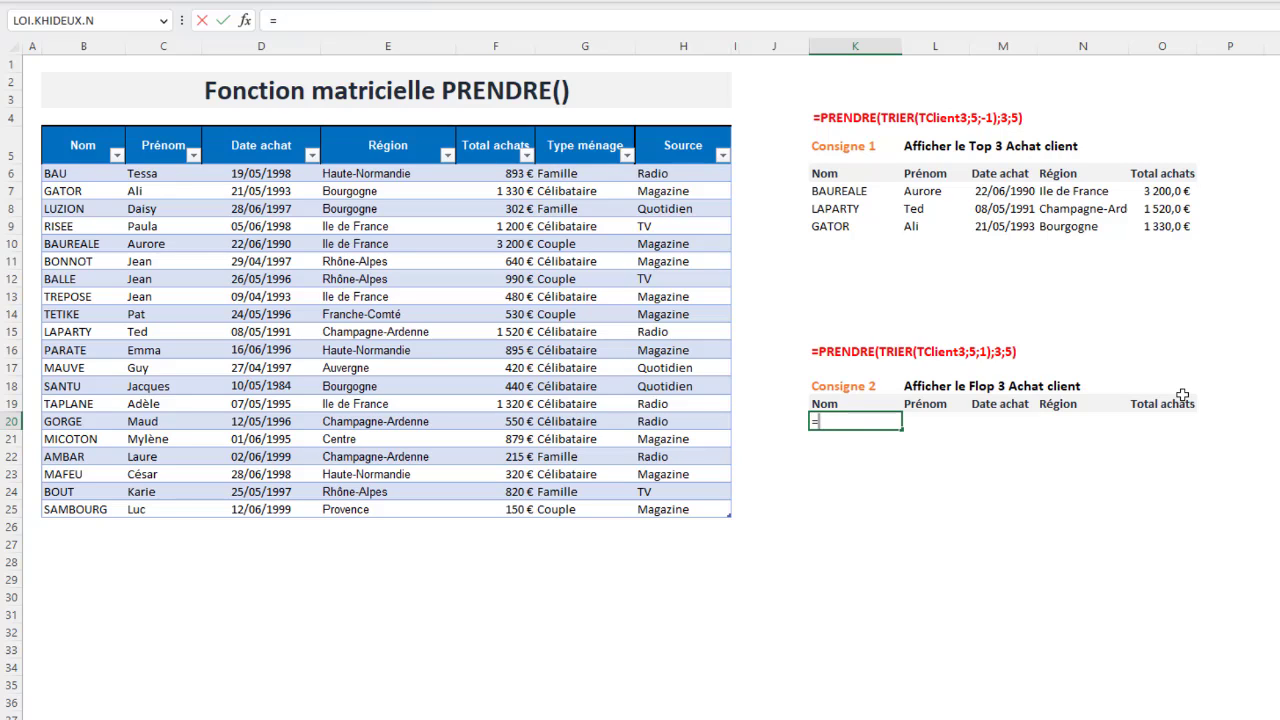
{"action": "type", "text": "TRIER("}
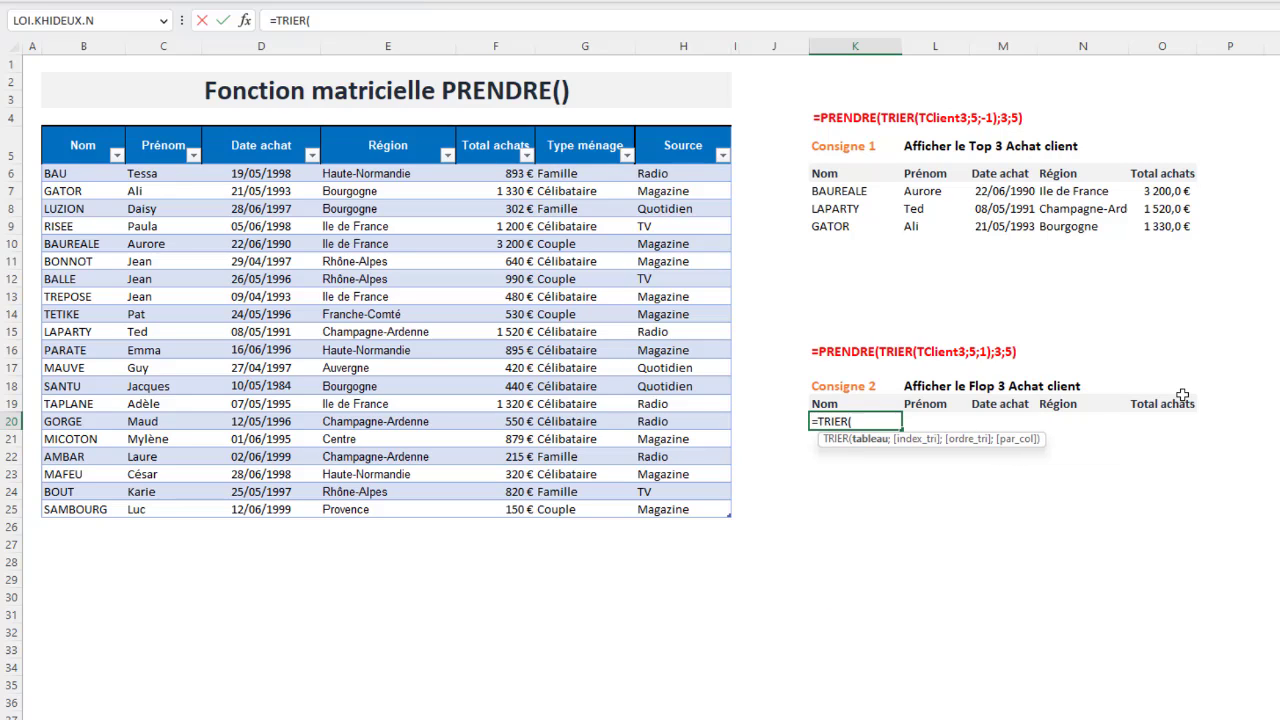
{"action": "left_click", "coordinate": [42, 140]}
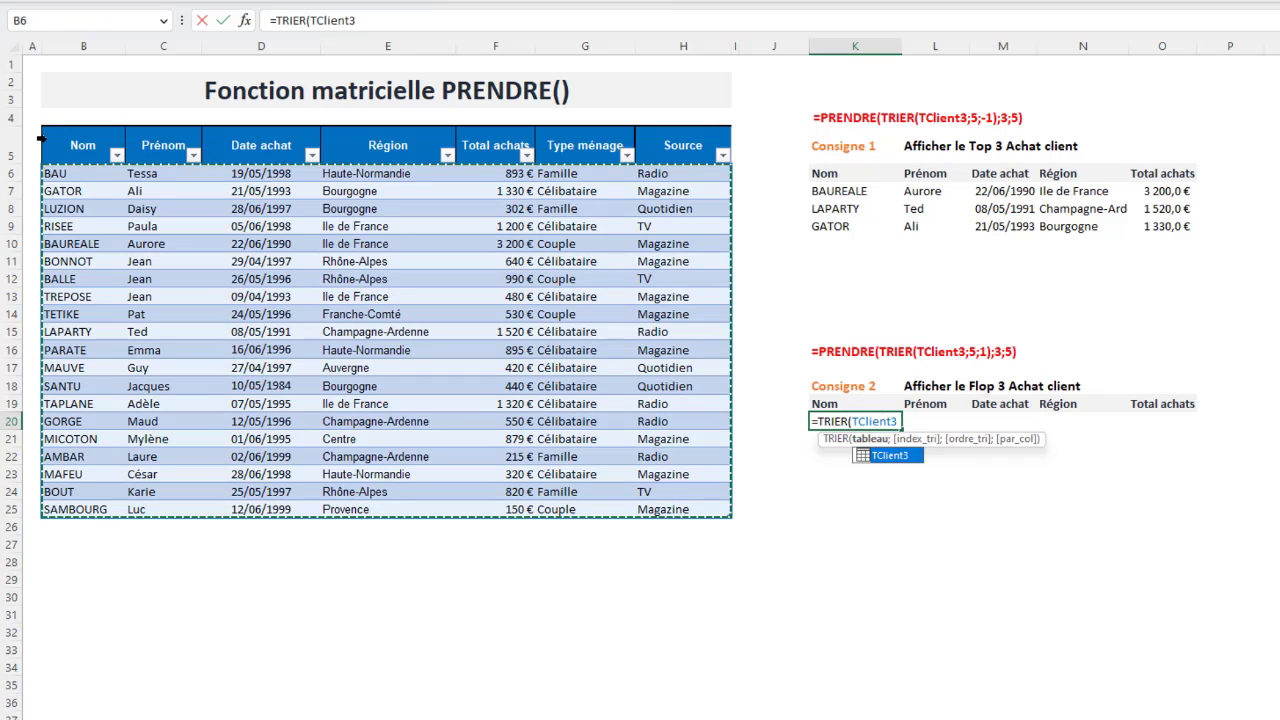
{"action": "type", "text": ";"}
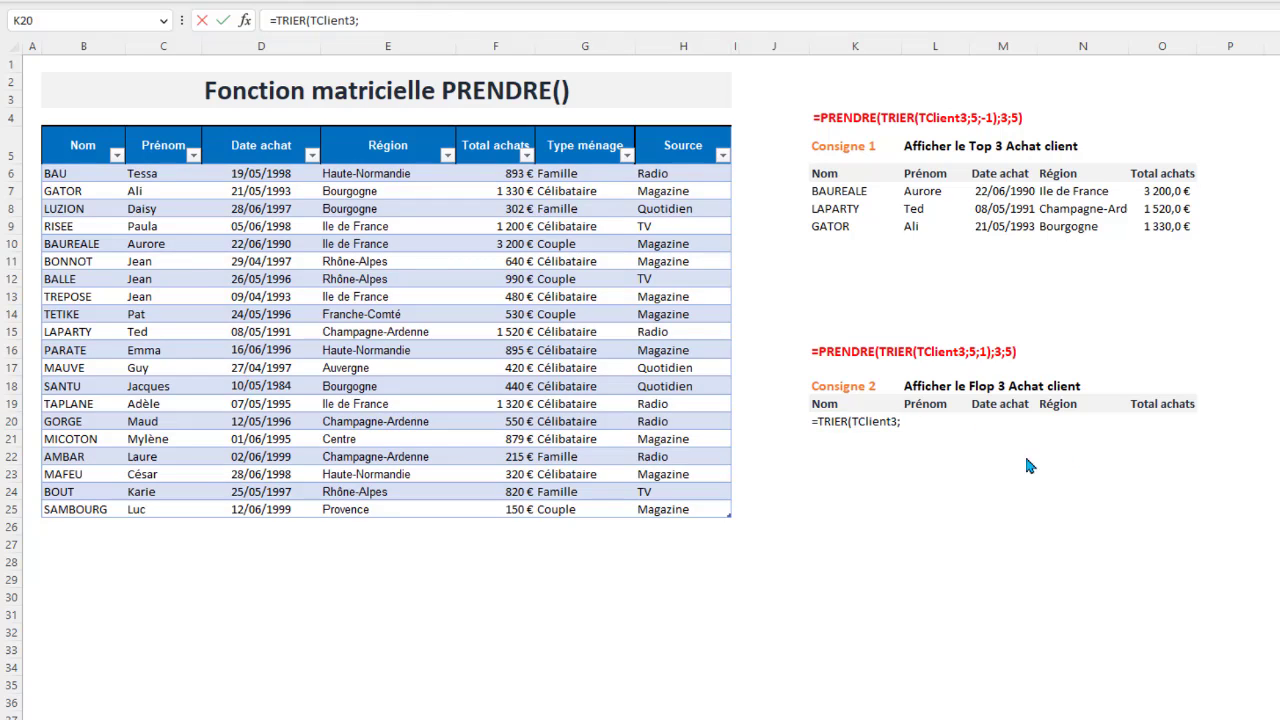
{"action": "double_click", "coordinate": [902, 421]}
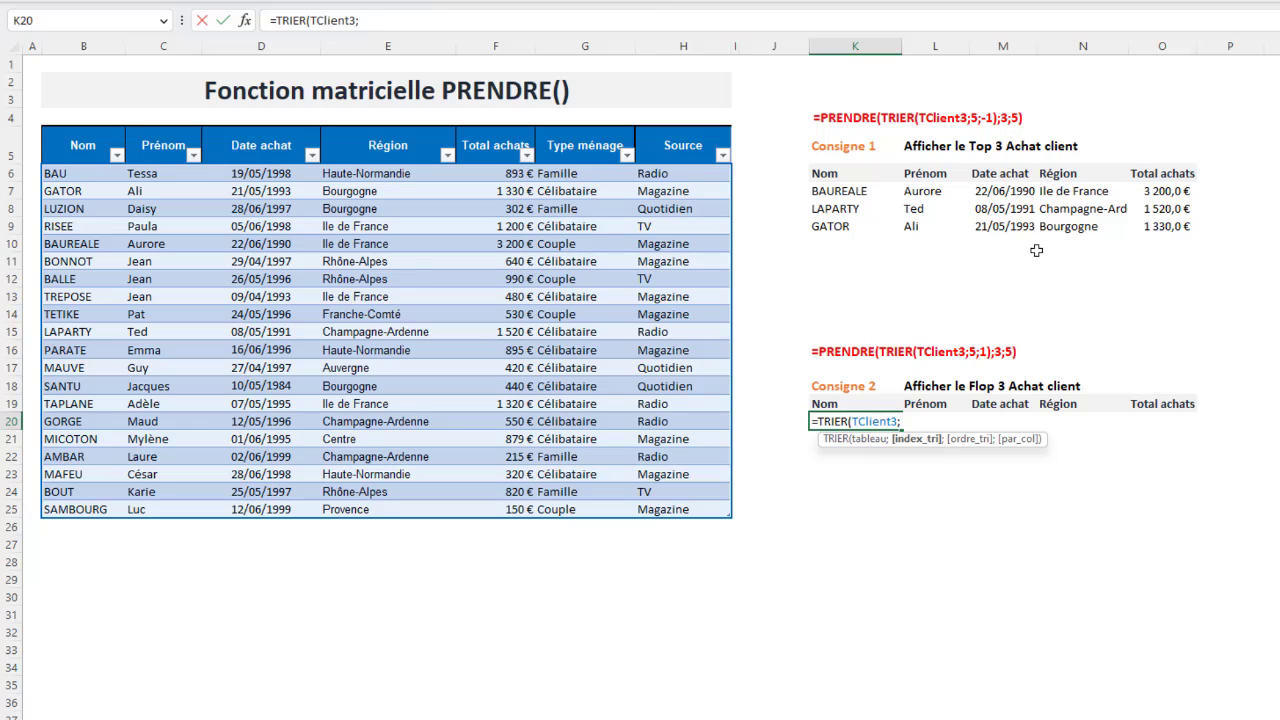
{"action": "type", "text": "5;"}
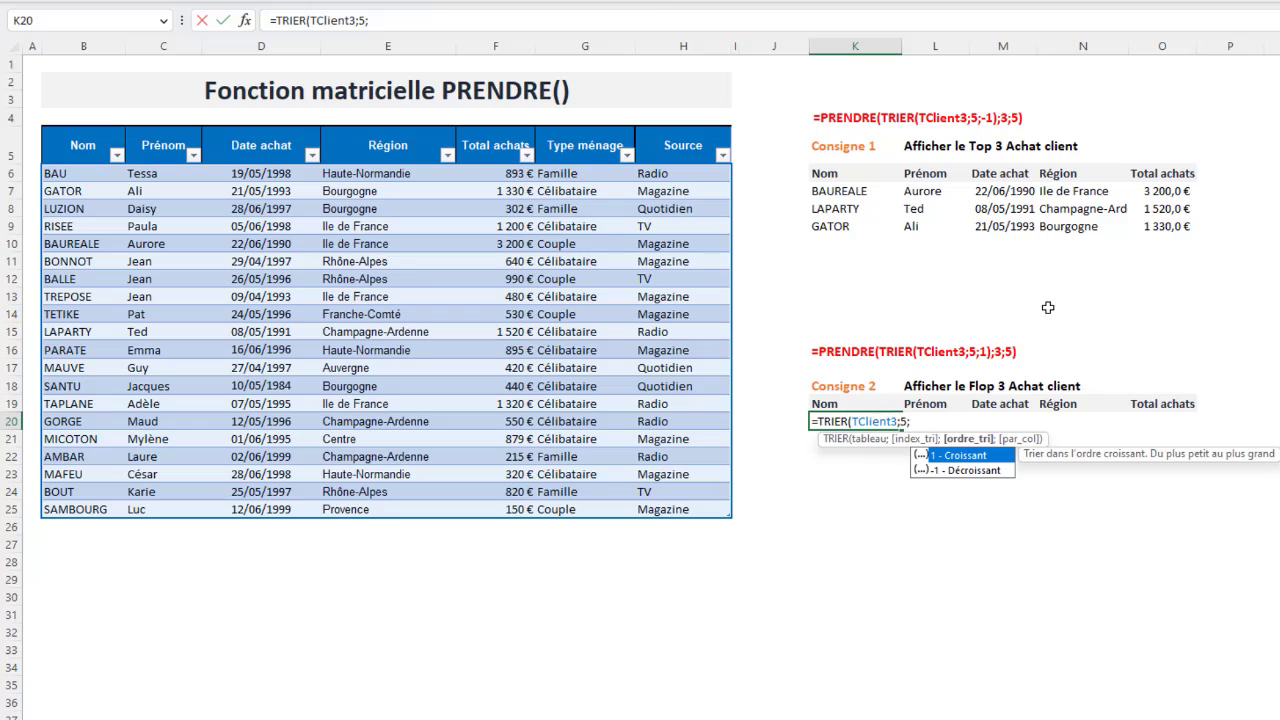
{"action": "left_click", "coordinate": [983, 470]}
{"action": "double_click", "coordinate": [983, 470]}
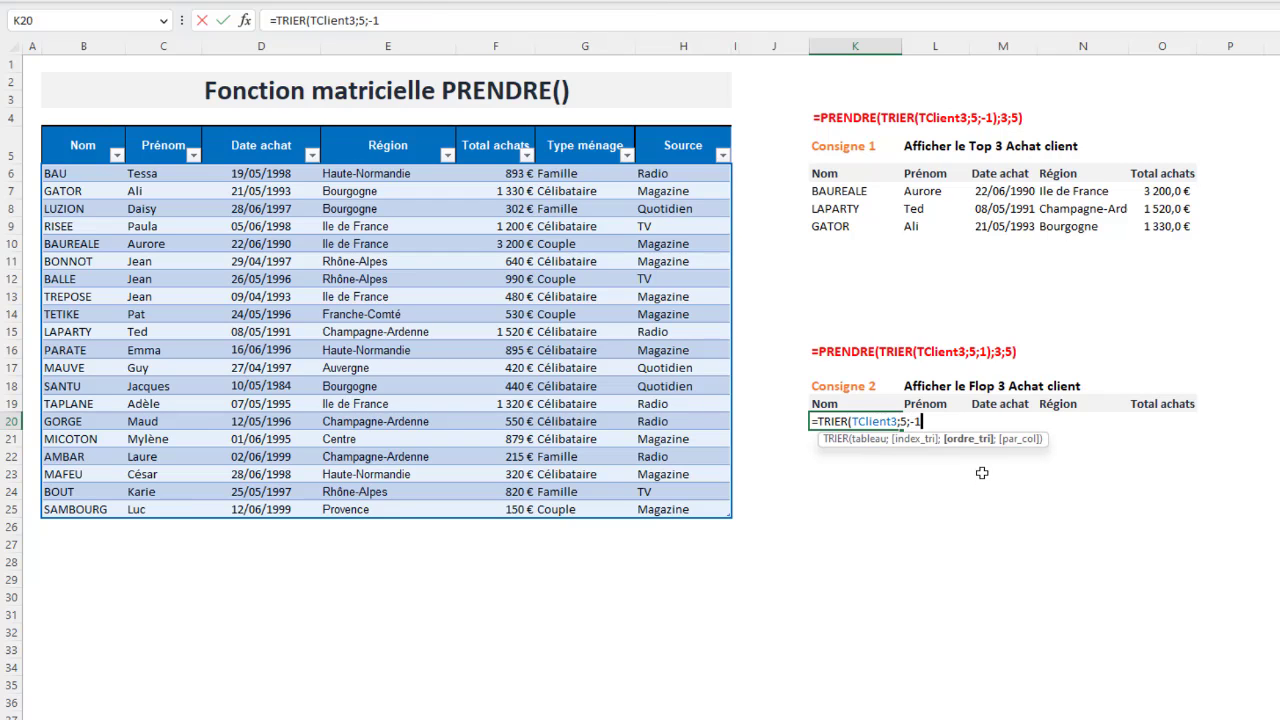
{"action": "type", "text": ");"}
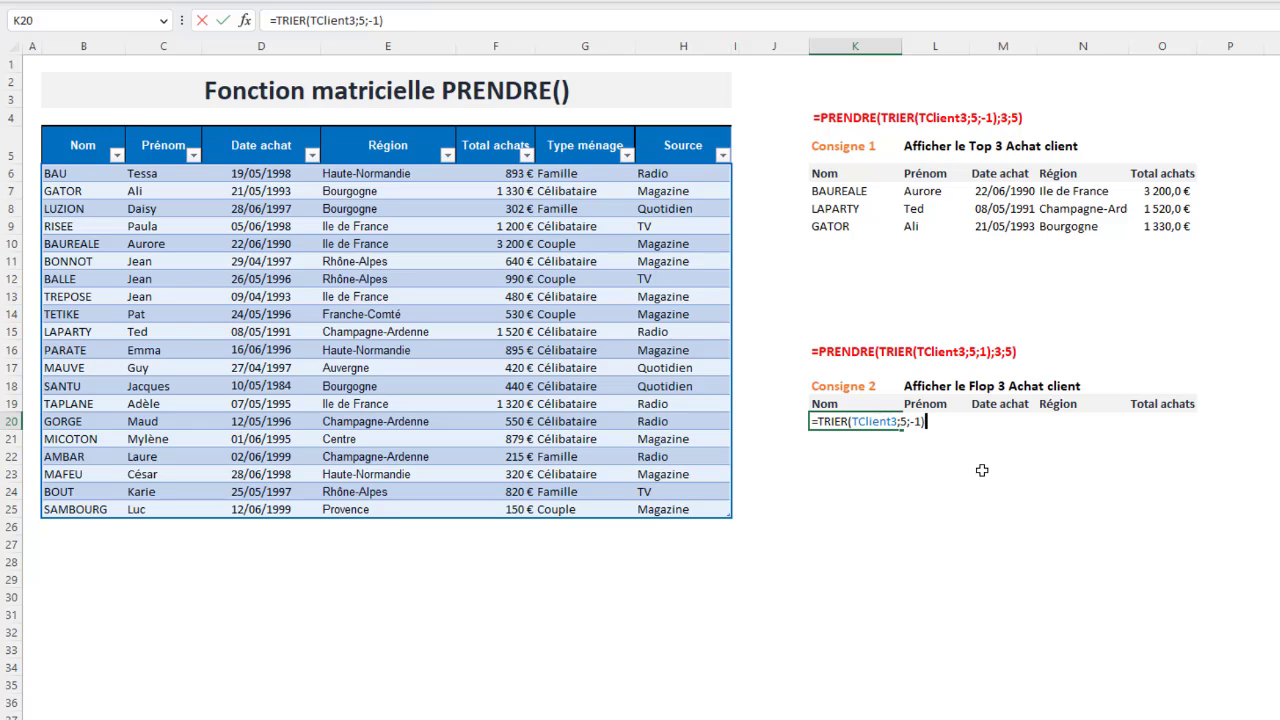
{"action": "key", "text": "Return"}
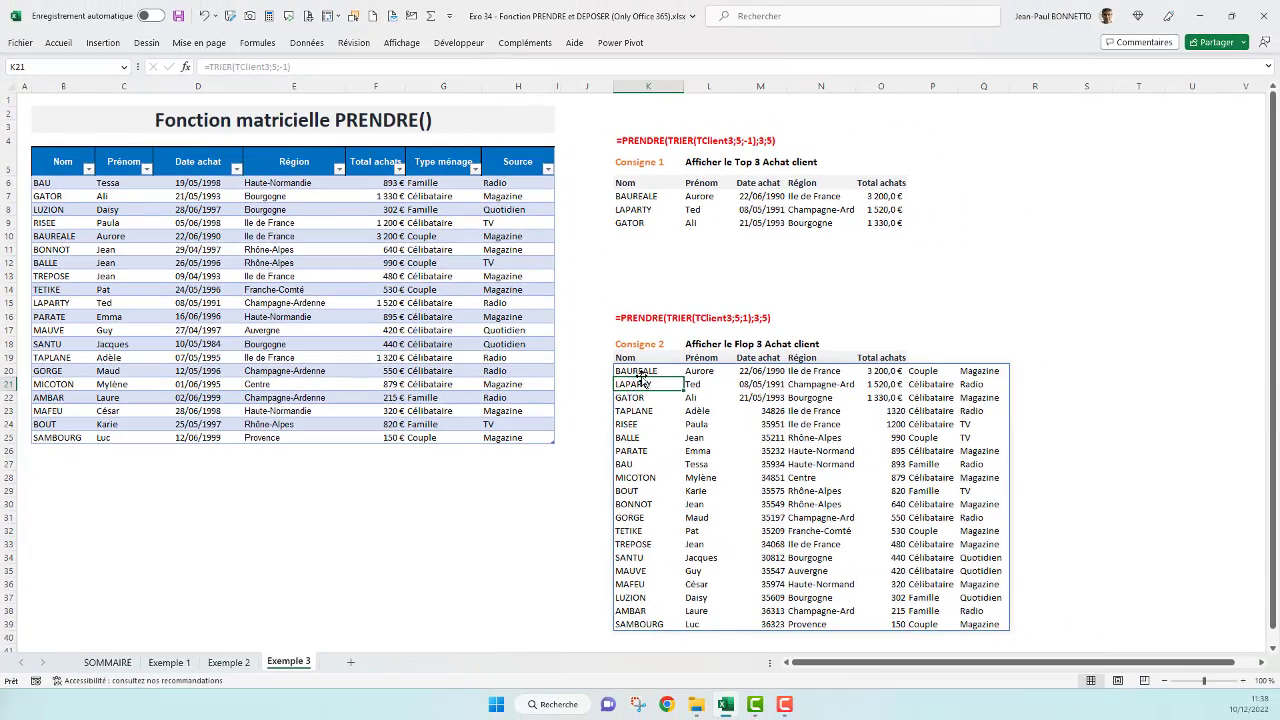
{"action": "left_click", "coordinate": [887, 421]}
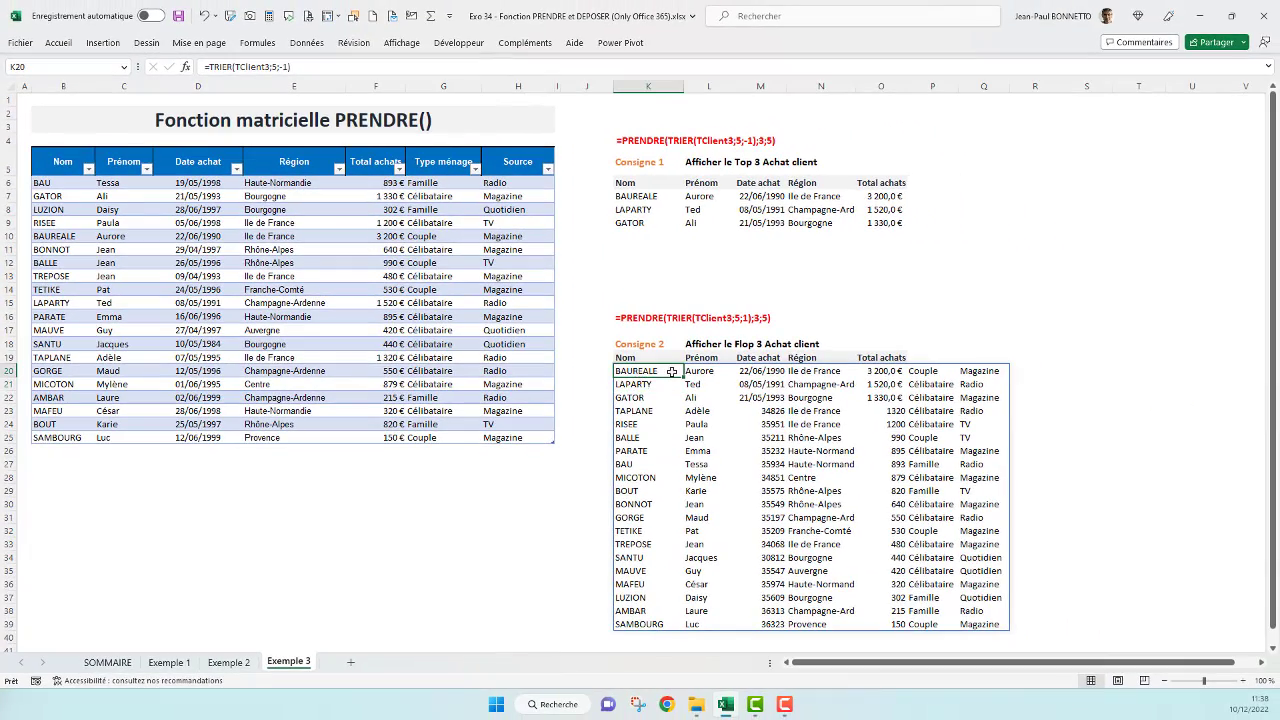
Examine the table, sort-index and sort-order arguments of the TRIER formula in K20.
{"action": "left_click", "coordinate": [208, 67]}
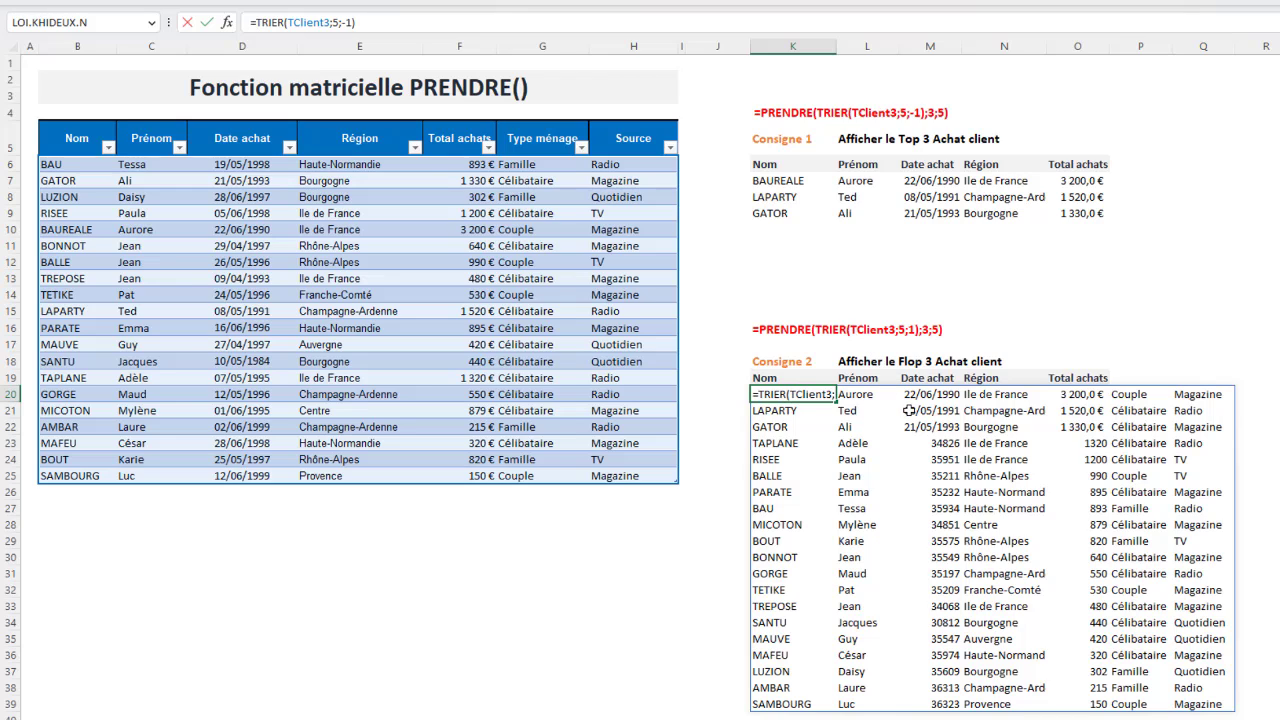
{"action": "key", "text": "Escape"}
{"action": "left_click", "coordinate": [982, 284]}
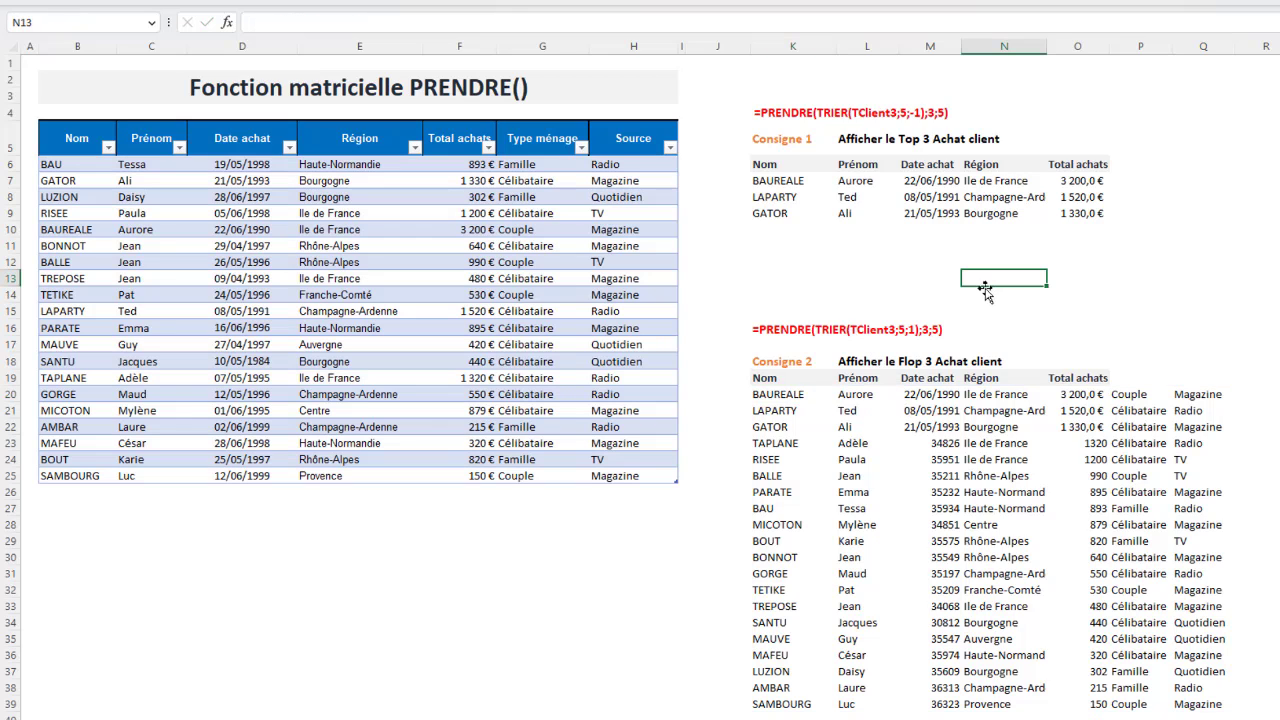
{"action": "left_click", "coordinate": [768, 394]}
{"action": "left_click", "coordinate": [298, 22]}
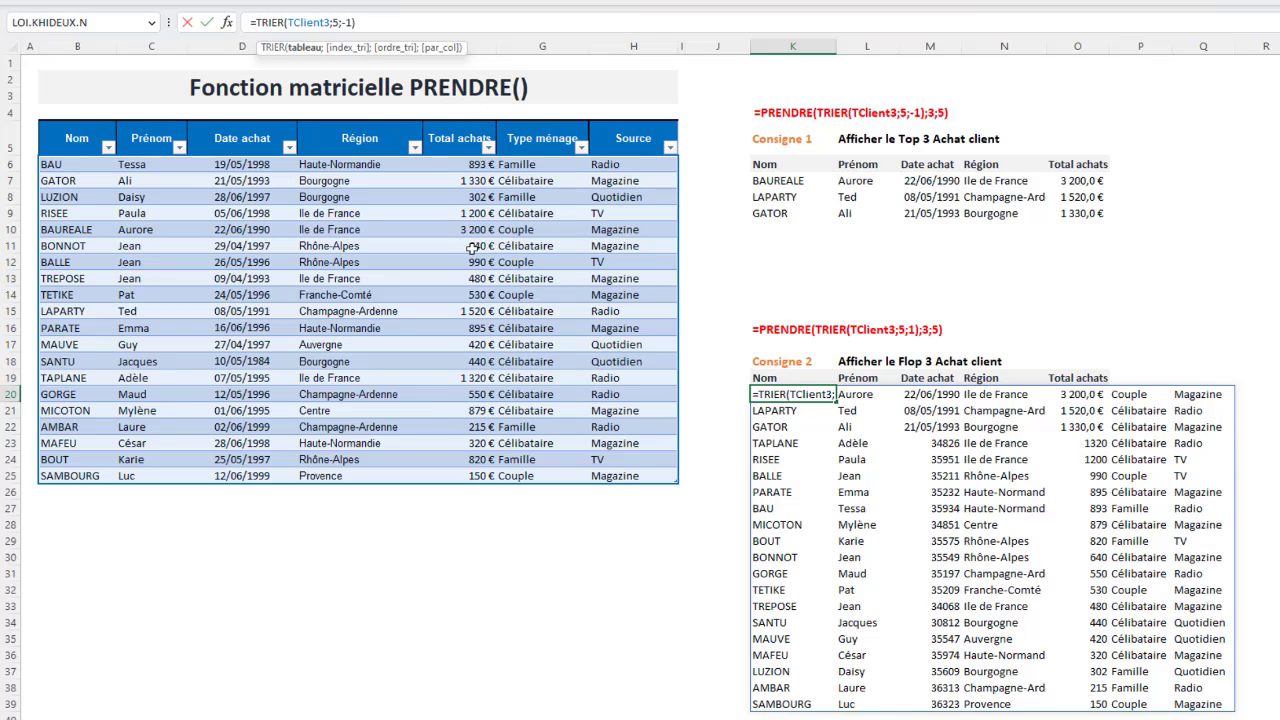
{"action": "left_click", "coordinate": [338, 22]}
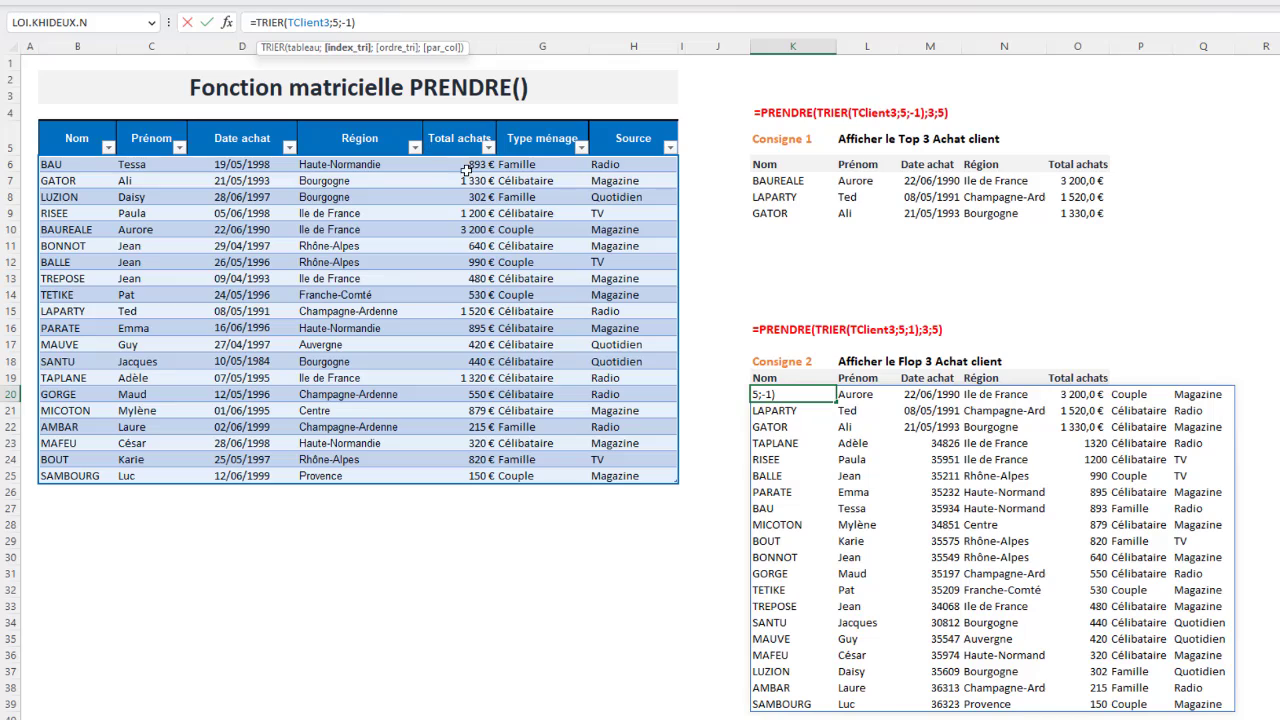
{"action": "left_click", "coordinate": [346, 22]}
{"action": "left_click", "coordinate": [386, 18]}
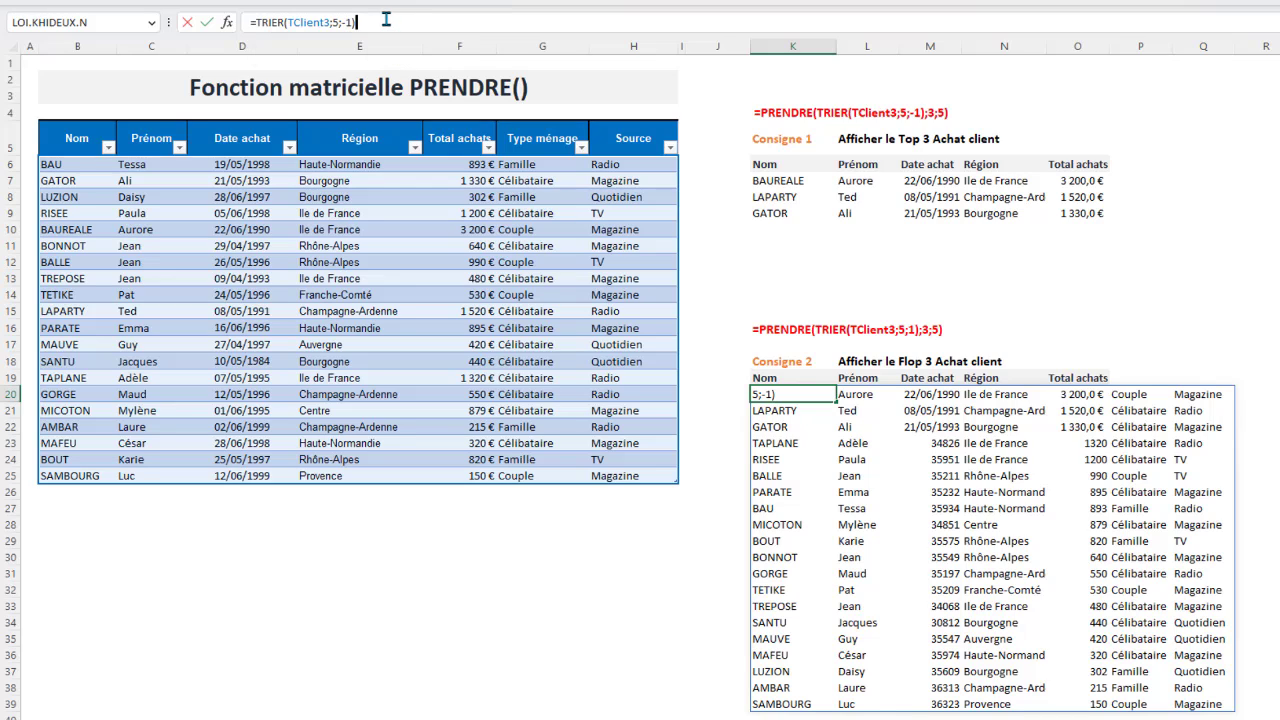
{"action": "key", "text": "Return"}
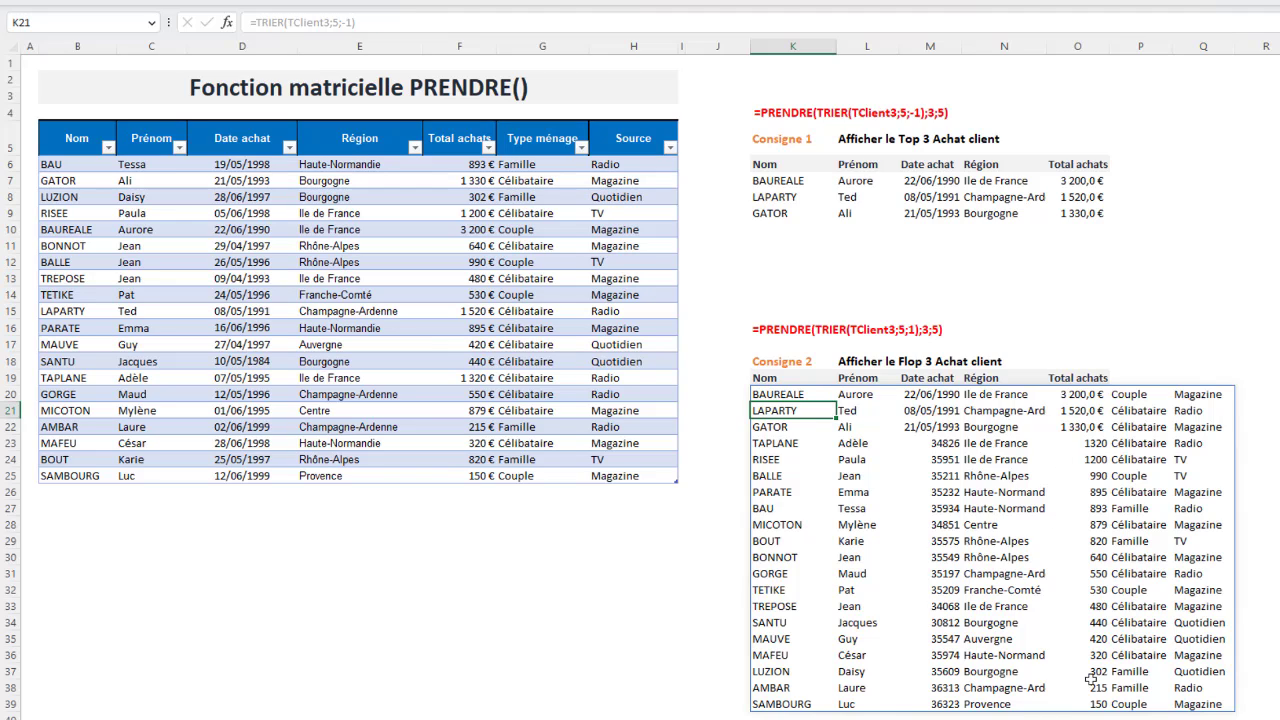
Wrap the TRIER formula in K20 in PRENDRE to keep three rows and five columns: =PRENDRE(TRIER(TClient3;5;-1);3;5).
{"action": "left_click", "coordinate": [796, 395]}
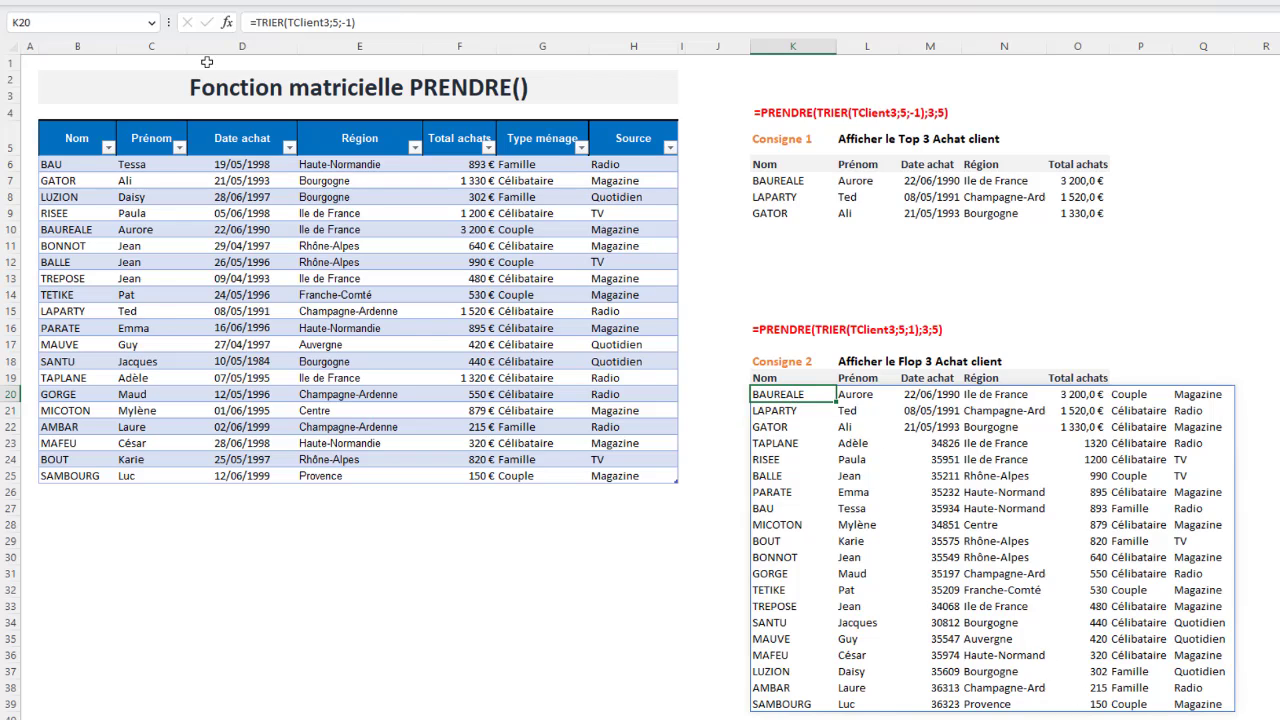
{"action": "left_click", "coordinate": [256, 22]}
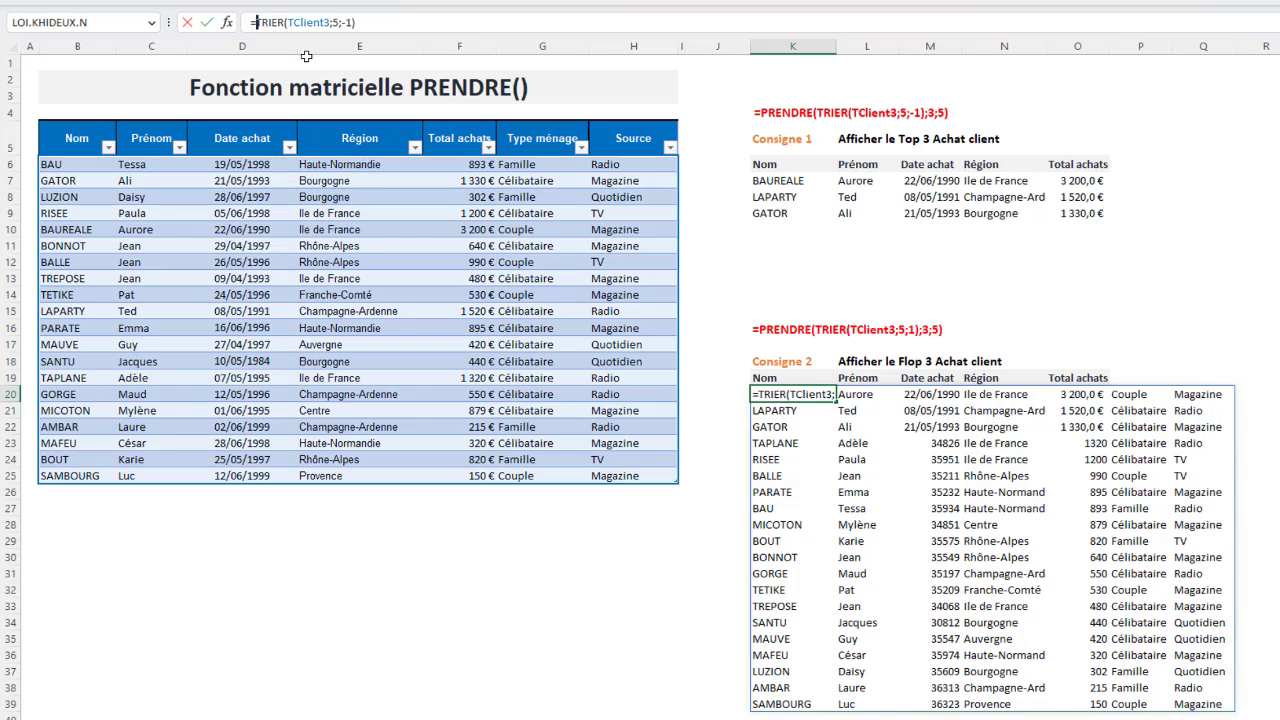
{"action": "type", "text": "PREN"}
{"action": "key", "text": "BackSpace"}
{"action": "key", "text": "BackSpace"}
{"action": "key", "text": "BackSpace"}
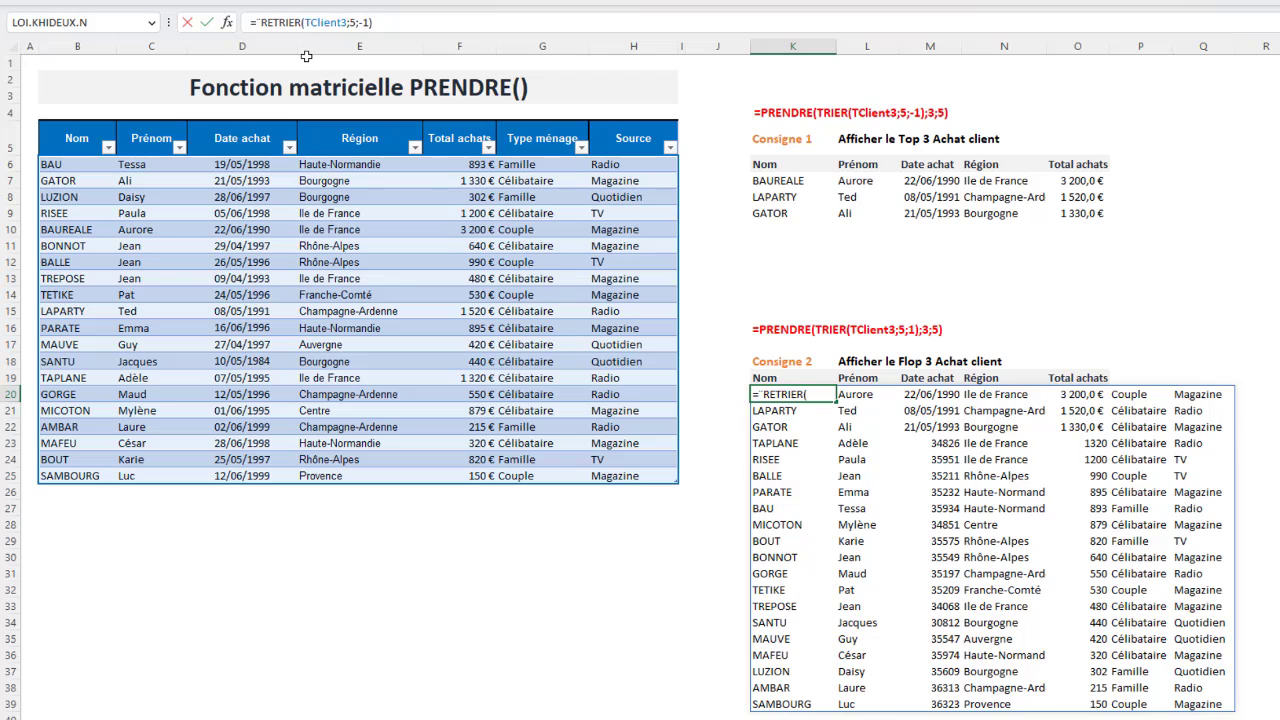
{"action": "type", "text": "PRENDRE("}
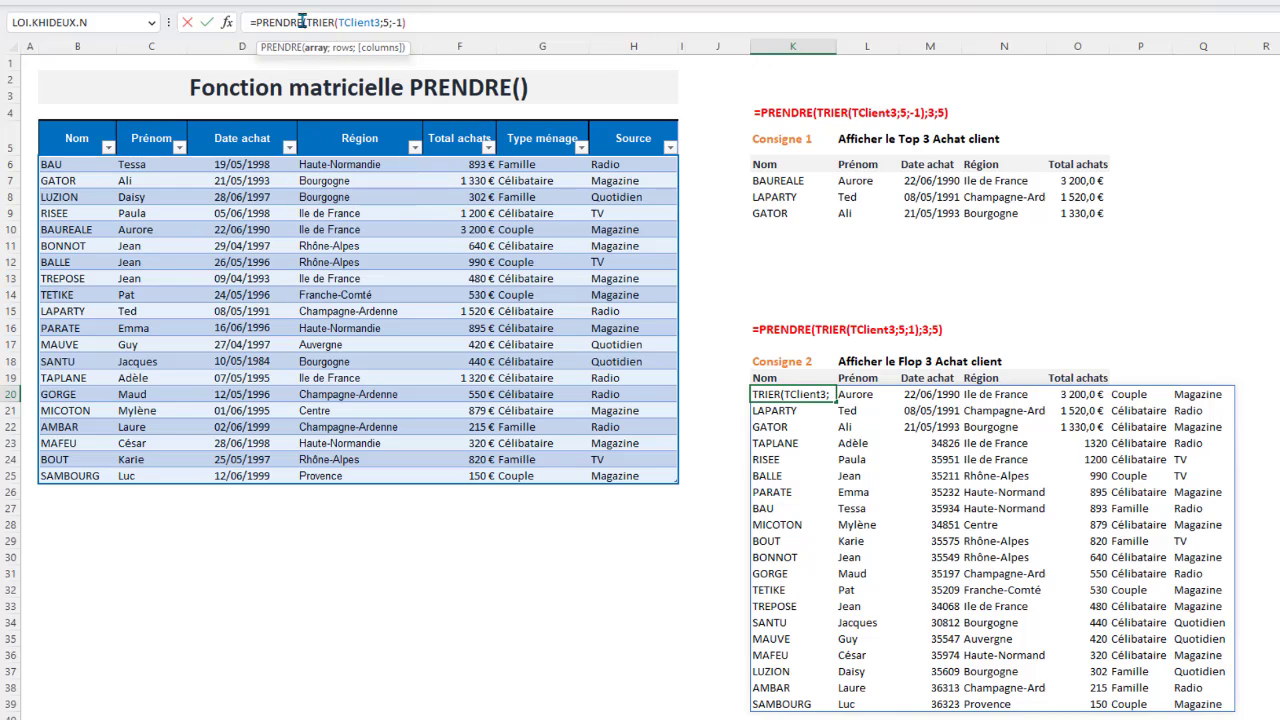
{"action": "left_click", "coordinate": [410, 22]}
{"action": "type", "text": ";"}
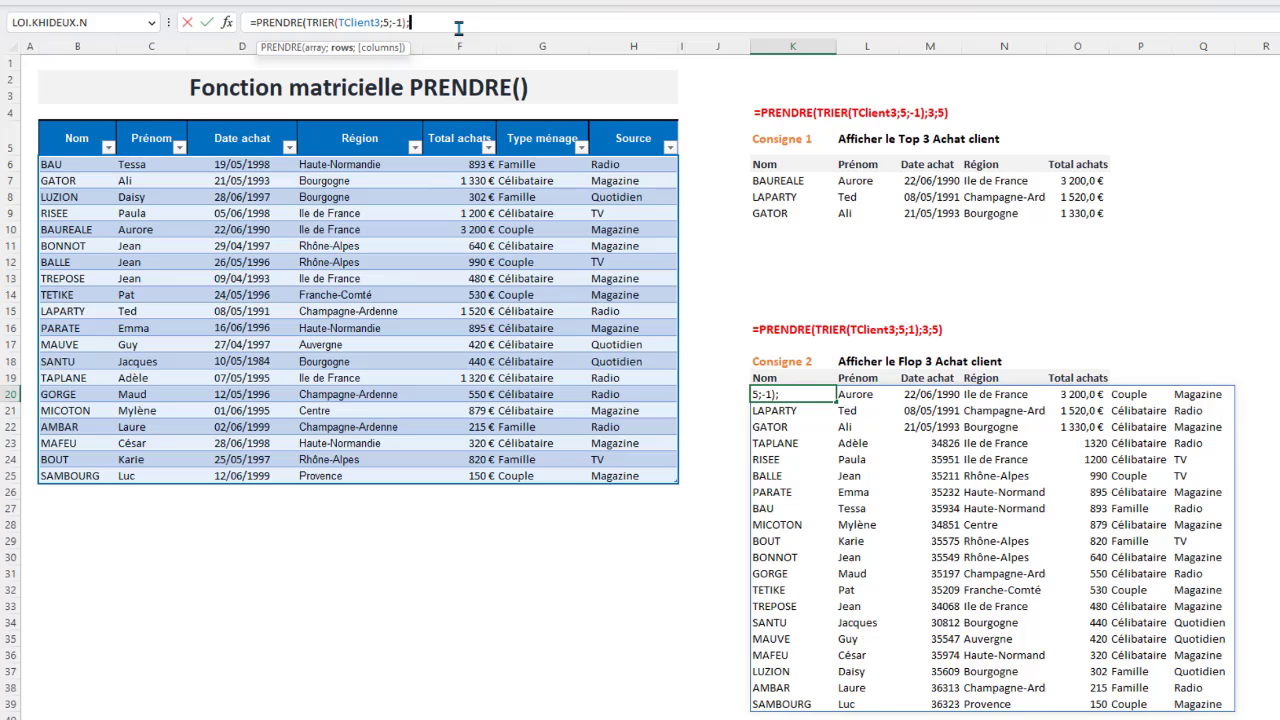
{"action": "type", "text": "3;5"}
{"action": "type", "text": ")"}
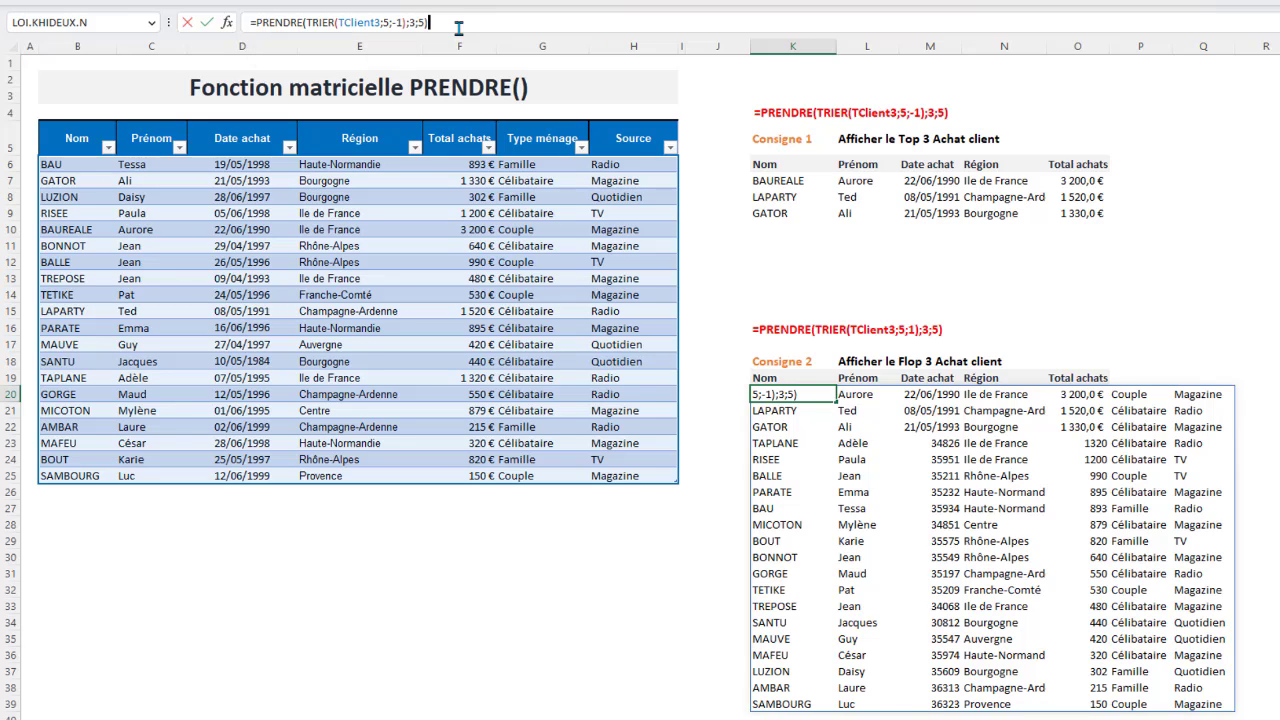
{"action": "key", "text": "Return"}
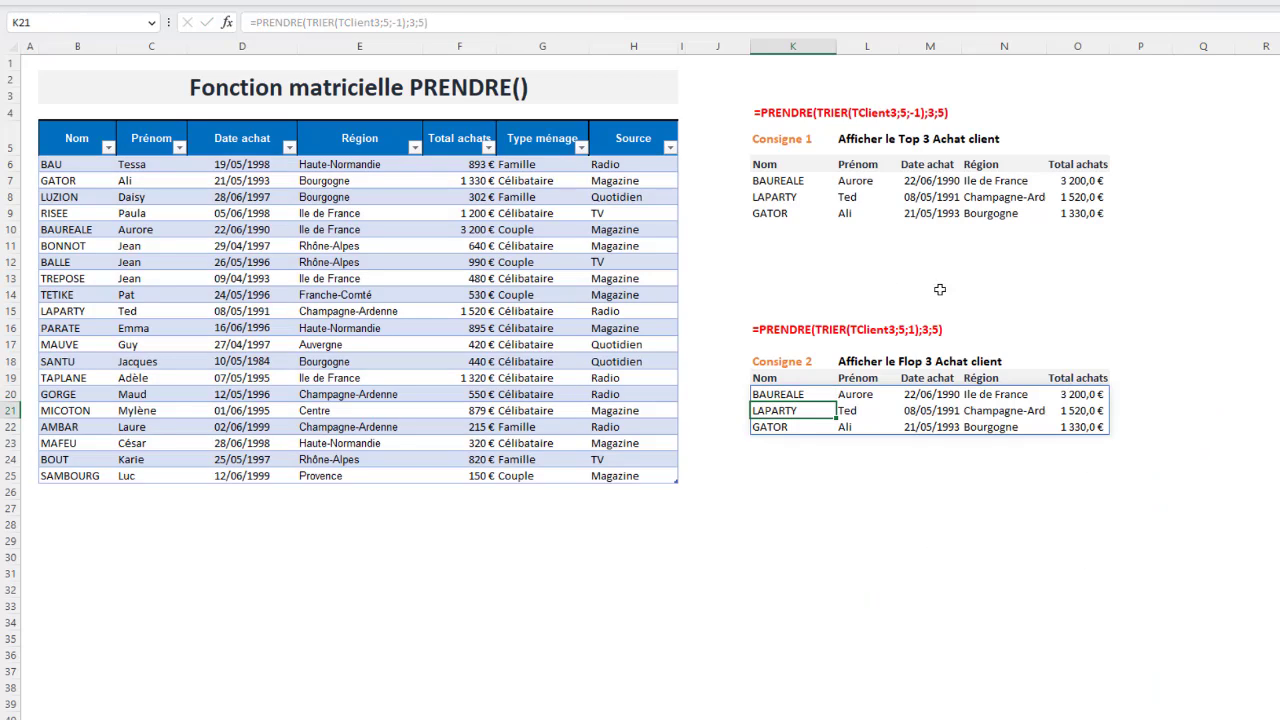
Change the PRENDRE rows argument in K20 to -3 to take the last three sorted rows: =PRENDRE(TRIER(TClient3;5;-1);-3;5).
{"action": "left_click", "coordinate": [786, 394]}
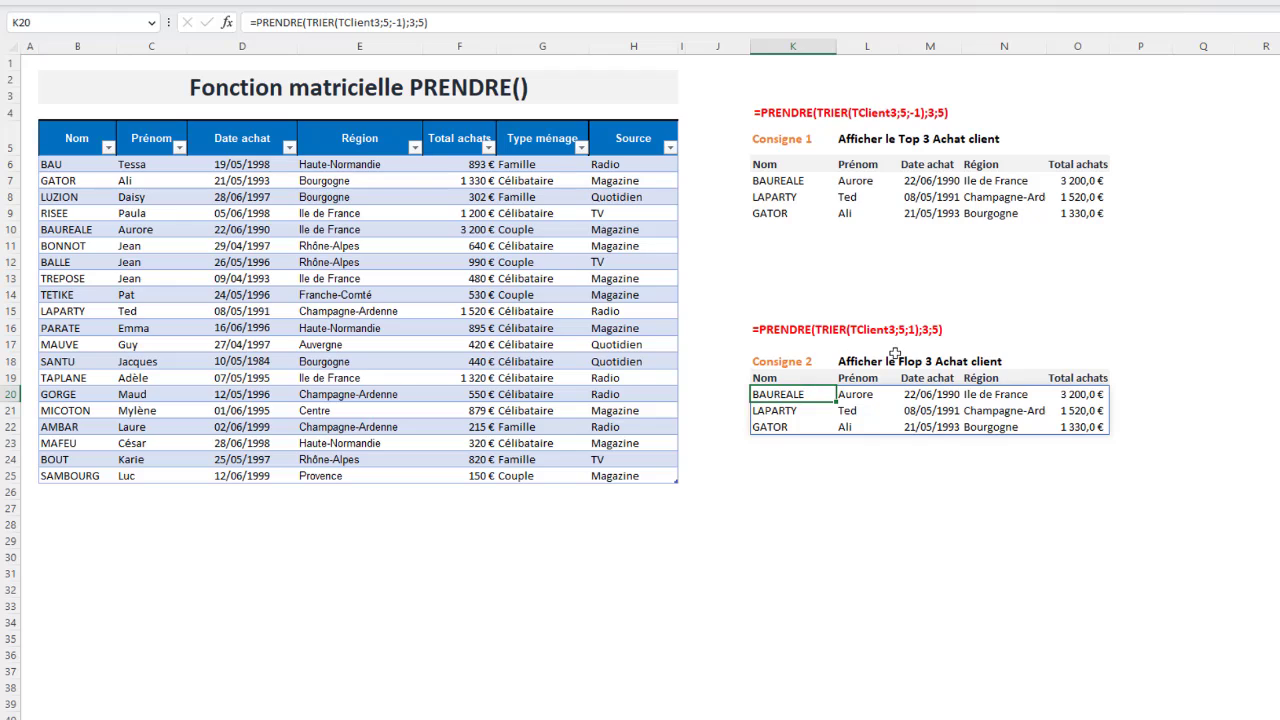
{"action": "left_click", "coordinate": [411, 22]}
{"action": "type", "text": "-"}
{"action": "key", "text": "Return"}
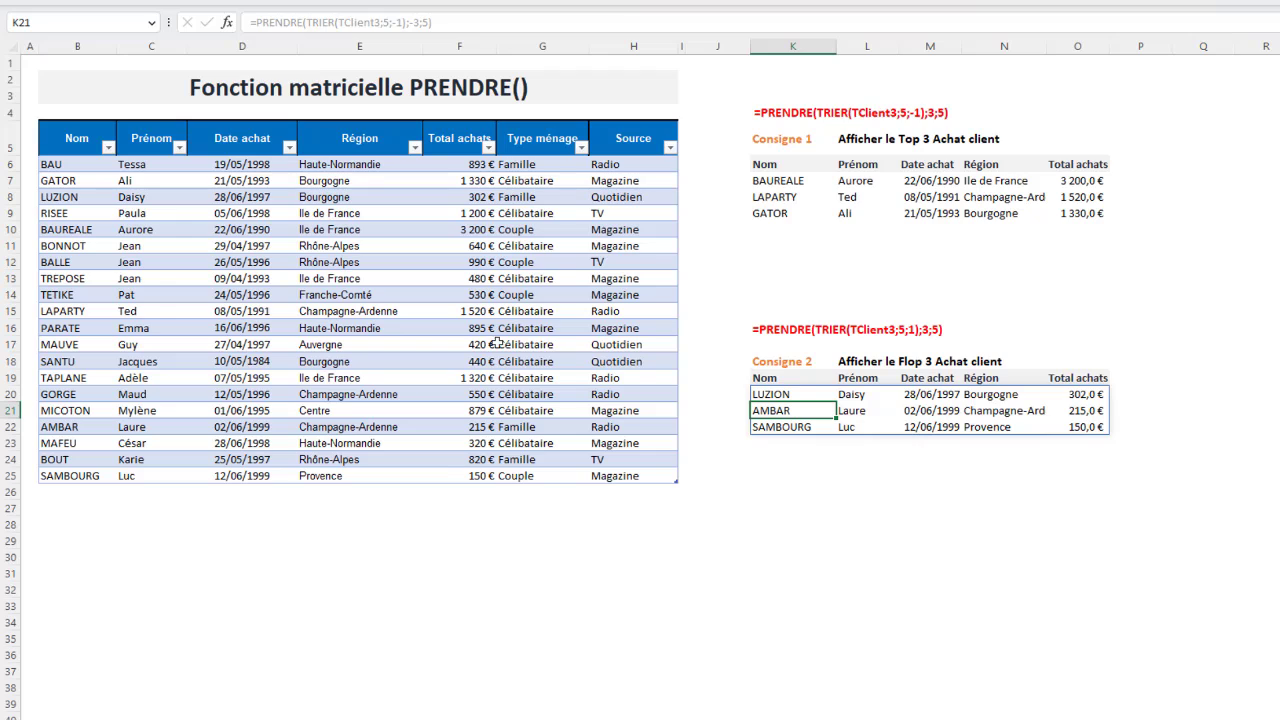
Sort the source table by Total achats from smallest to largest, and re-sort it from largest to smallest.
{"action": "left_click", "coordinate": [488, 148]}
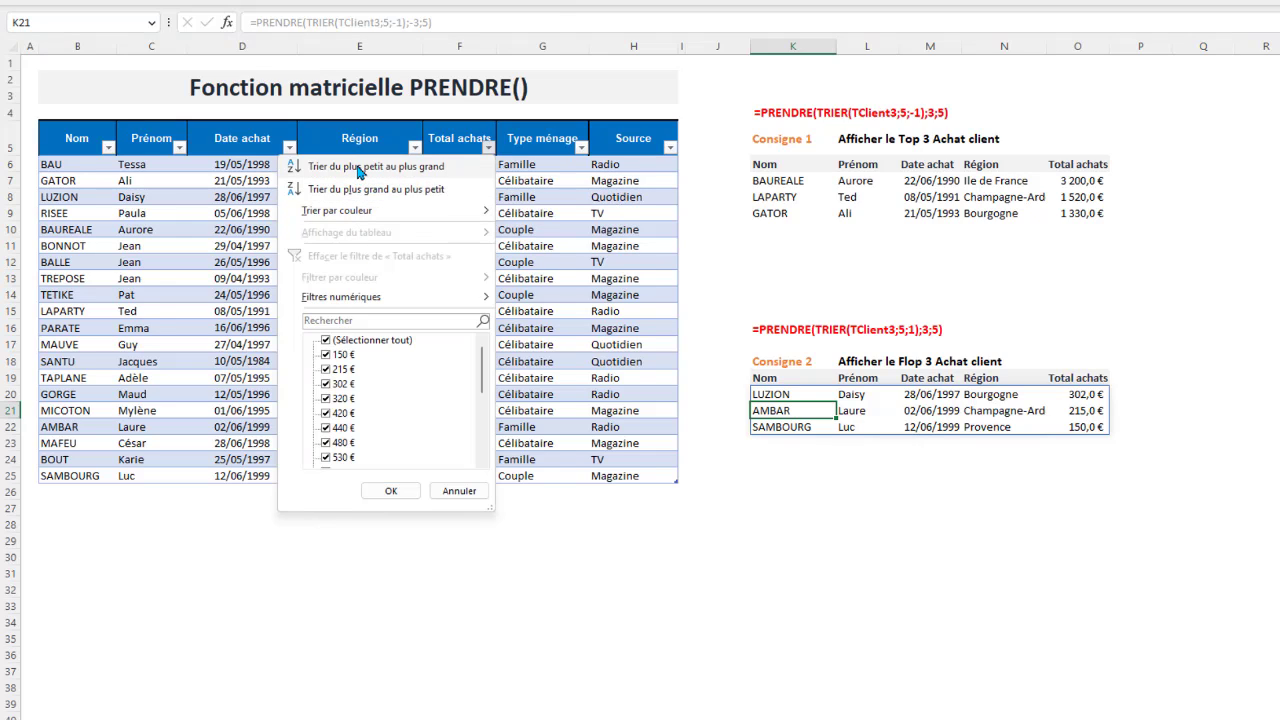
{"action": "left_click", "coordinate": [360, 172]}
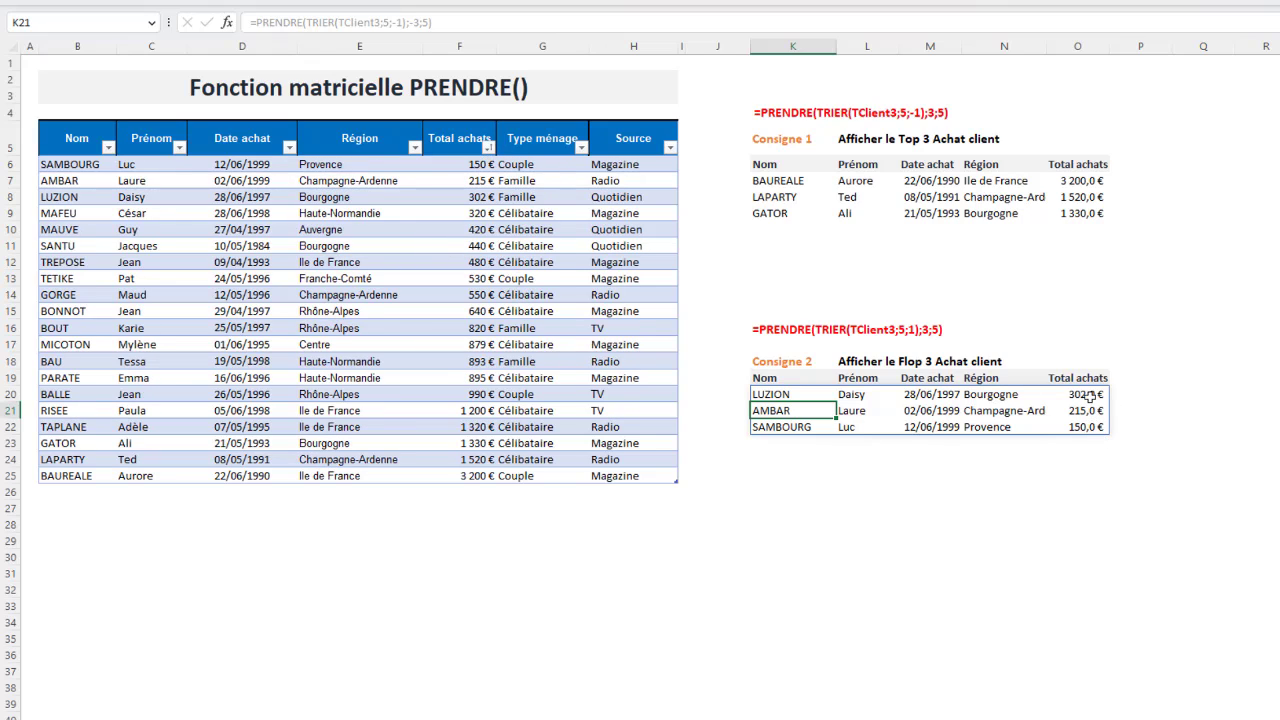
{"action": "left_click", "coordinate": [488, 148]}
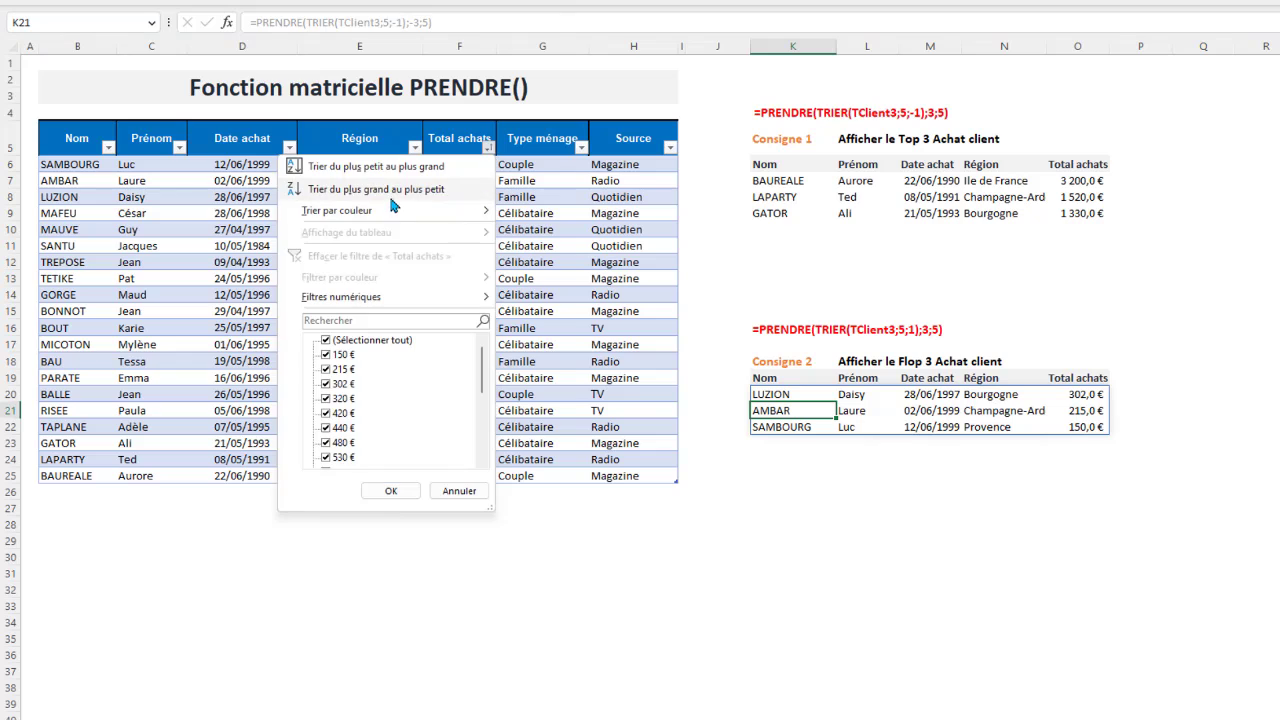
{"action": "left_click", "coordinate": [383, 191]}
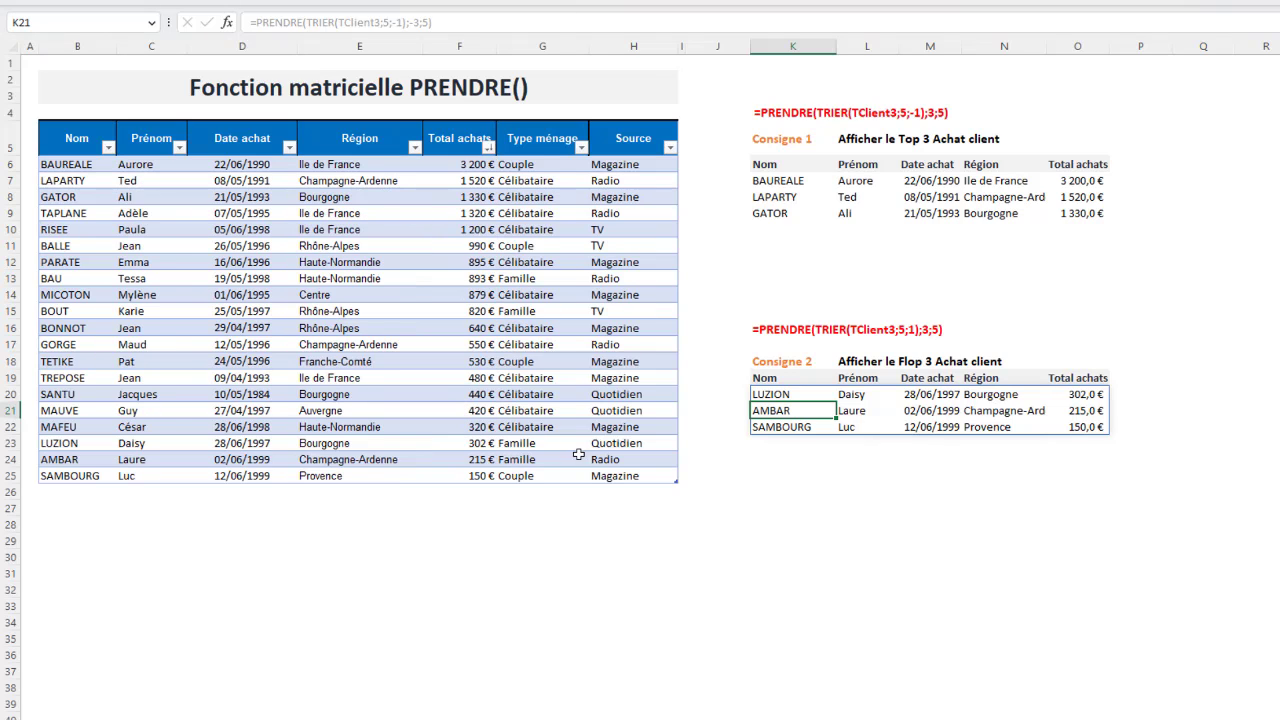
Compare the last three rows of the sorted source table with the Flop 3 rows under Consigne 2.
{"action": "left_click_drag", "start_coordinate": [609, 445], "coordinate": [115, 472]}
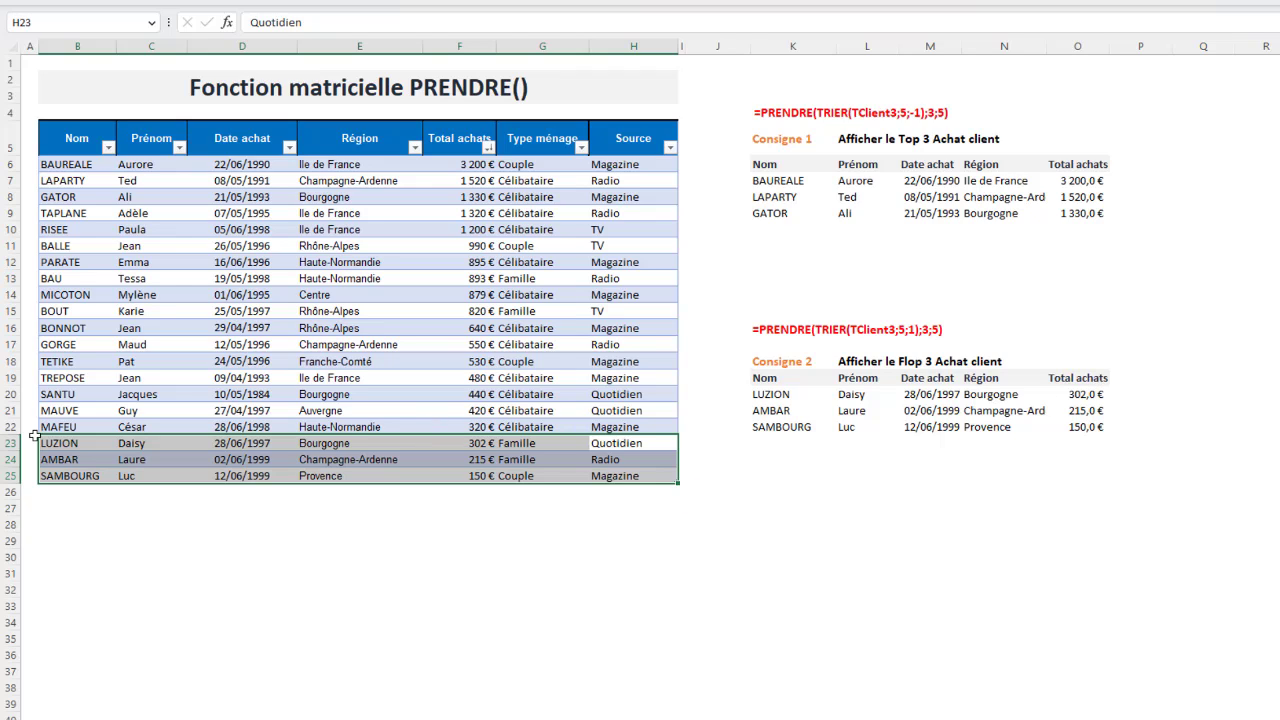
{"action": "left_click_drag", "start_coordinate": [58, 443], "coordinate": [468, 474]}
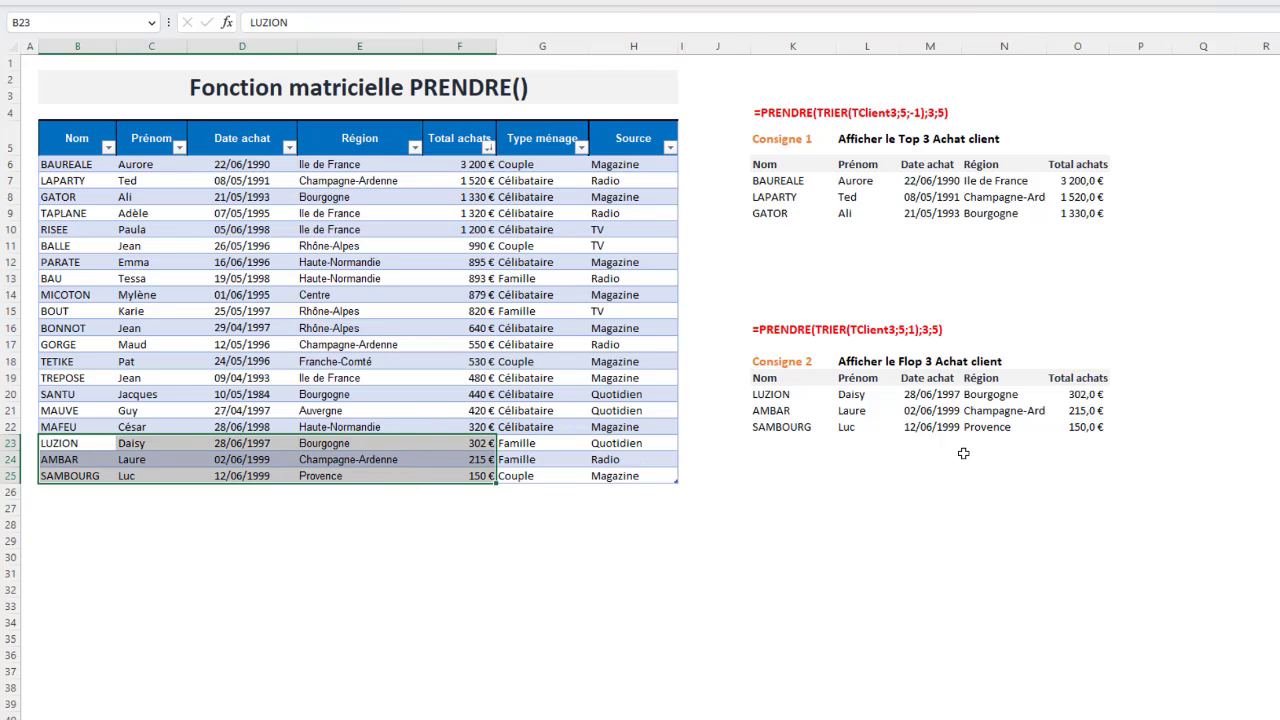
{"action": "left_click_drag", "start_coordinate": [780, 394], "coordinate": [1122, 429]}
{"action": "left_click_drag", "start_coordinate": [985, 519], "coordinate": [980, 510]}
{"action": "left_click", "coordinate": [853, 394]}
{"action": "left_click", "coordinate": [886, 357]}
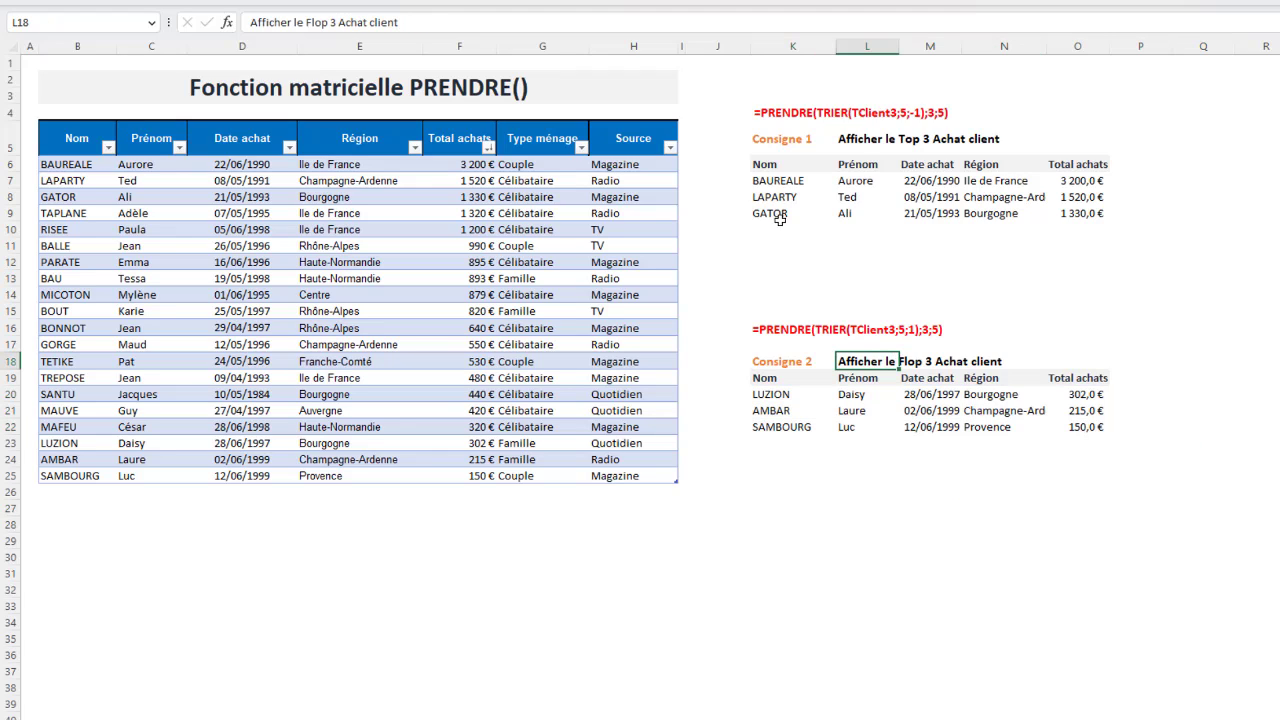
Review the Top 3 and Flop 3 headings and the PRENDRE formula in K7.
{"action": "left_click", "coordinate": [910, 135]}
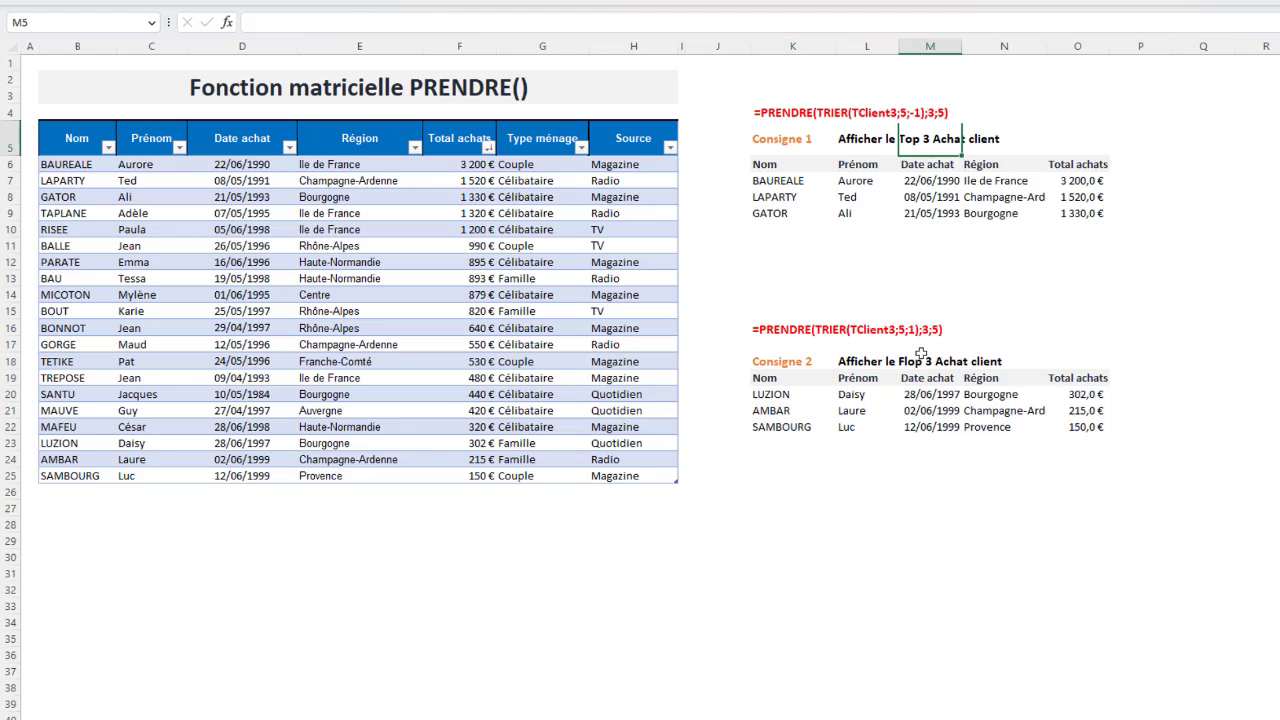
{"action": "left_click", "coordinate": [917, 358]}
{"action": "left_click", "coordinate": [906, 140]}
{"action": "left_click", "coordinate": [772, 180]}
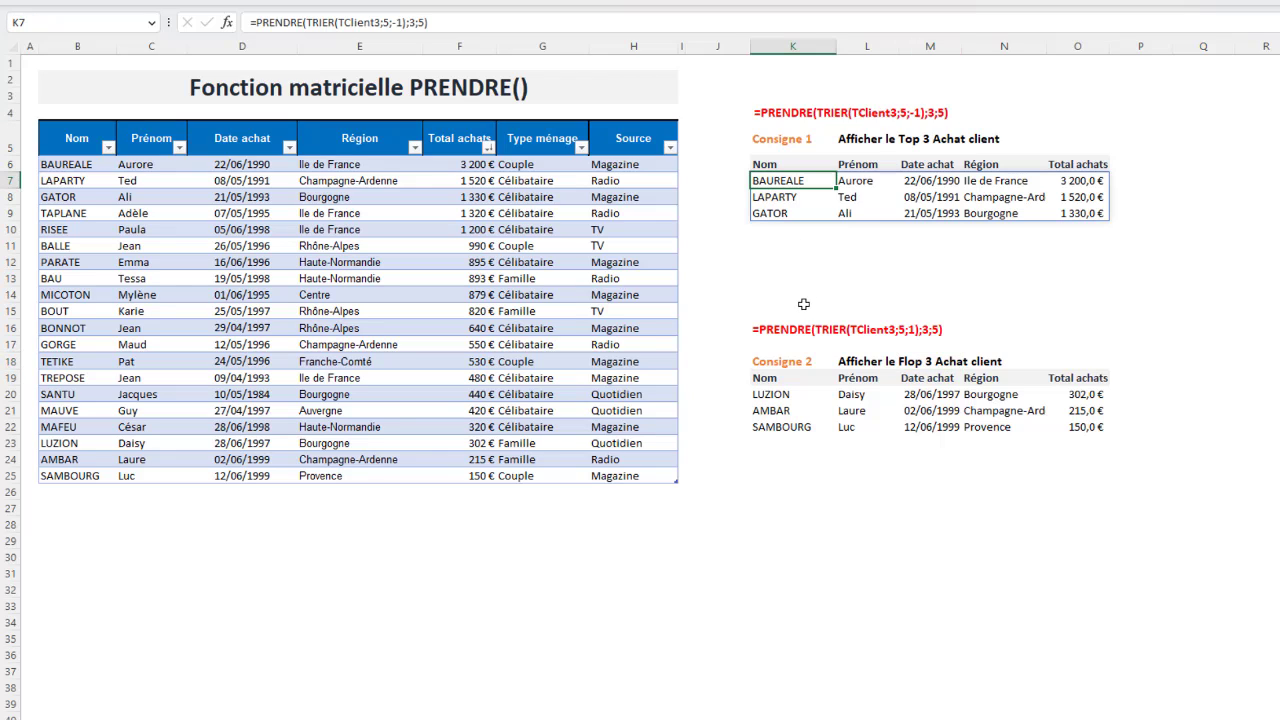
Nudge the red formula image slightly above Consigne 1 and deselect it.
{"action": "left_click", "coordinate": [782, 114]}
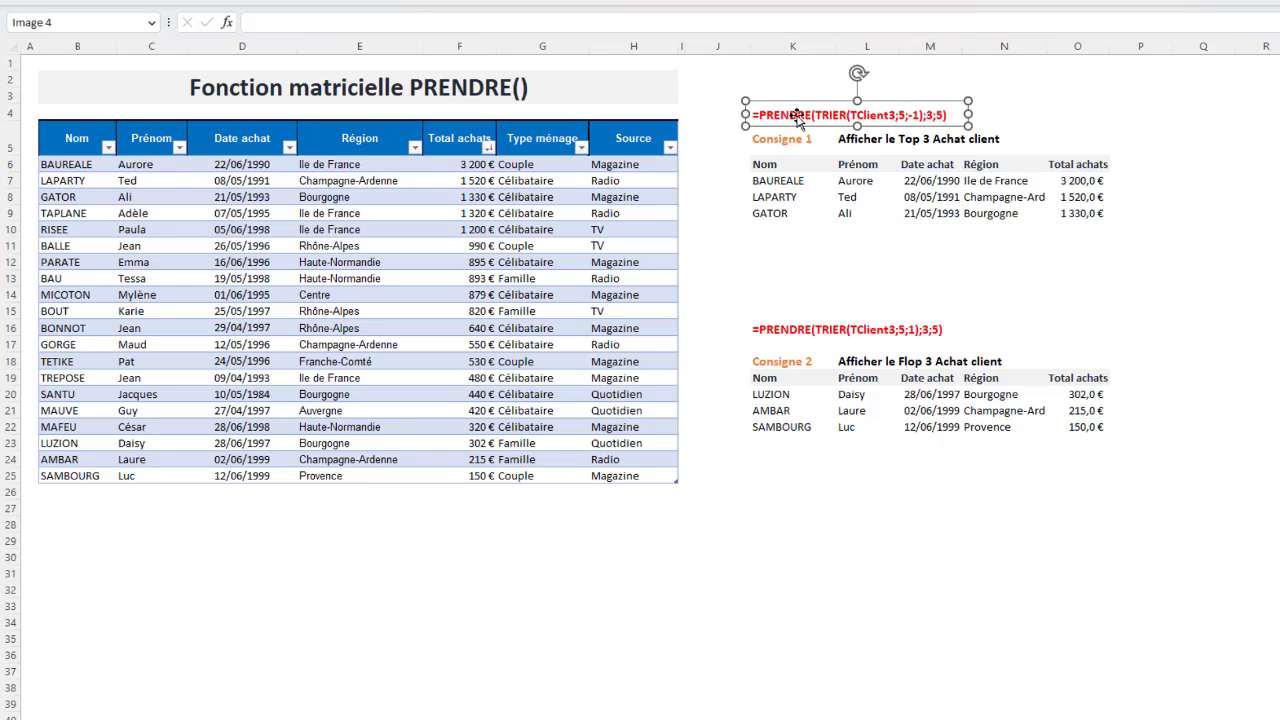
{"action": "left_click_drag", "start_coordinate": [796, 114], "coordinate": [799, 113]}
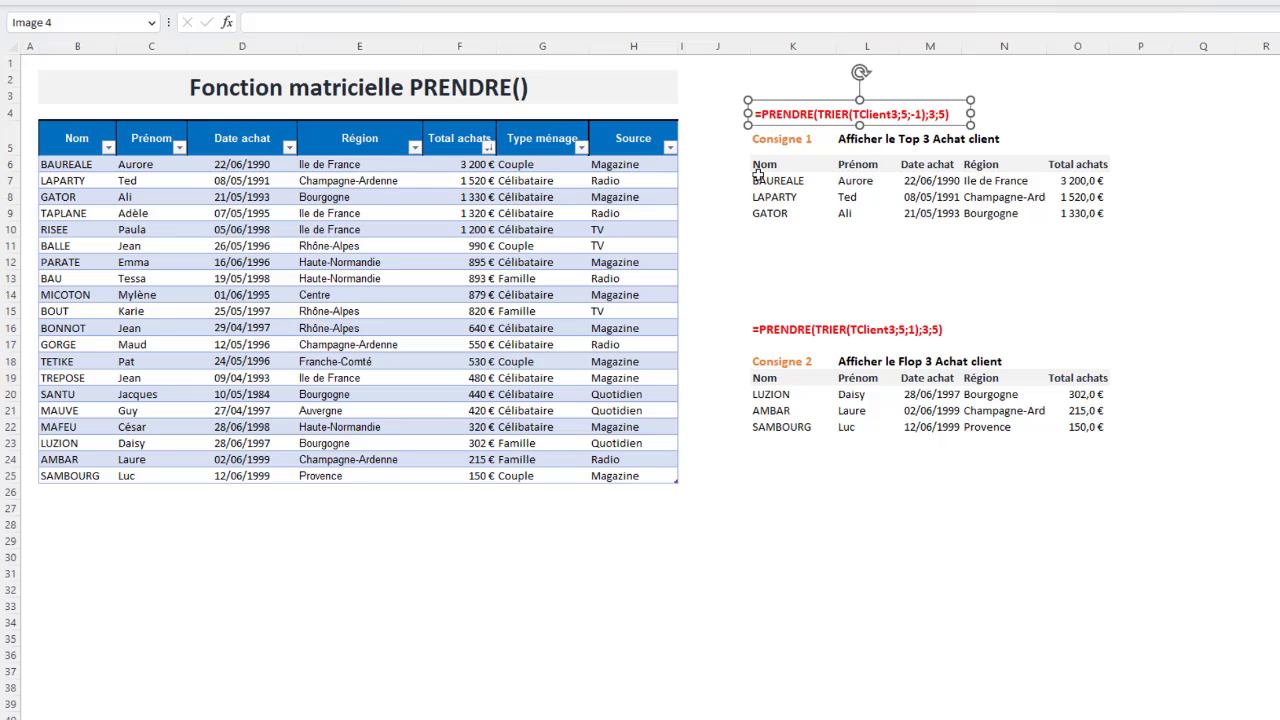
{"action": "left_click", "coordinate": [778, 179]}
{"action": "left_click", "coordinate": [1169, 109]}
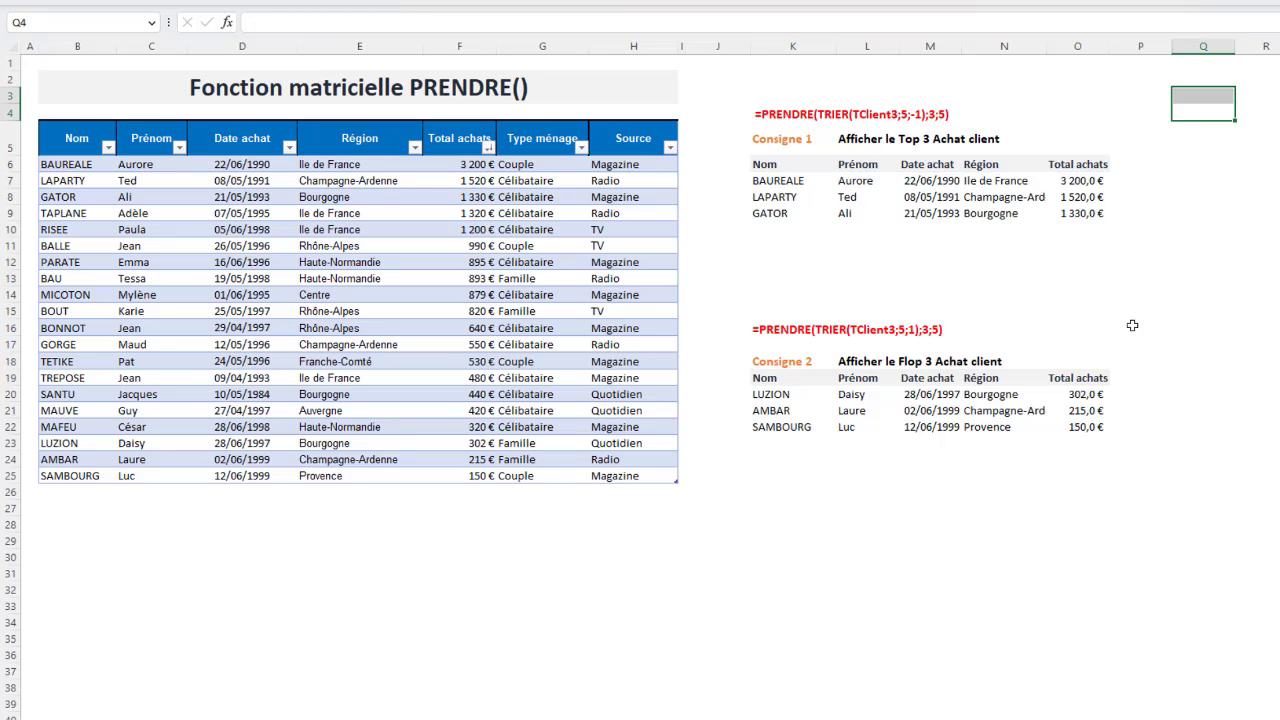
Review the PRENDRE results on the Exemple 1 and Exemple 2 sheets and return to the SOMMAIRE sheet.
{"action": "left_click", "coordinate": [788, 257]}
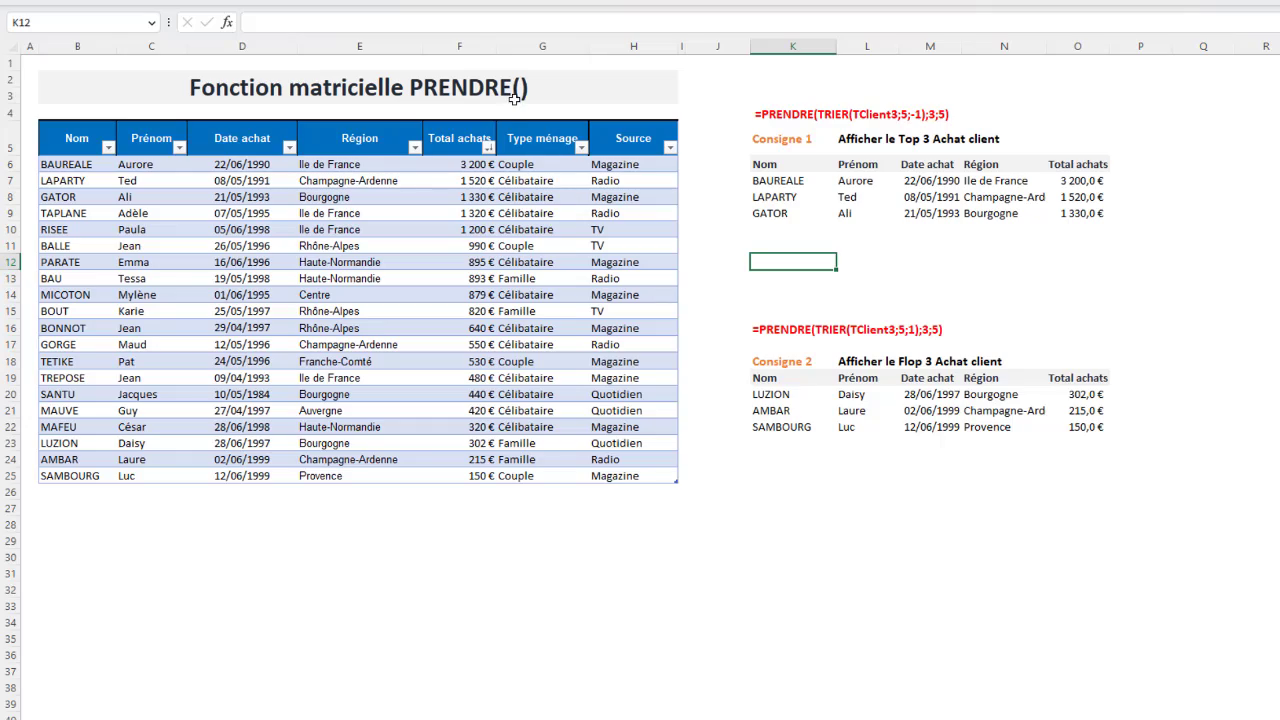
{"action": "left_click", "coordinate": [414, 243]}
{"action": "left_click", "coordinate": [172, 666]}
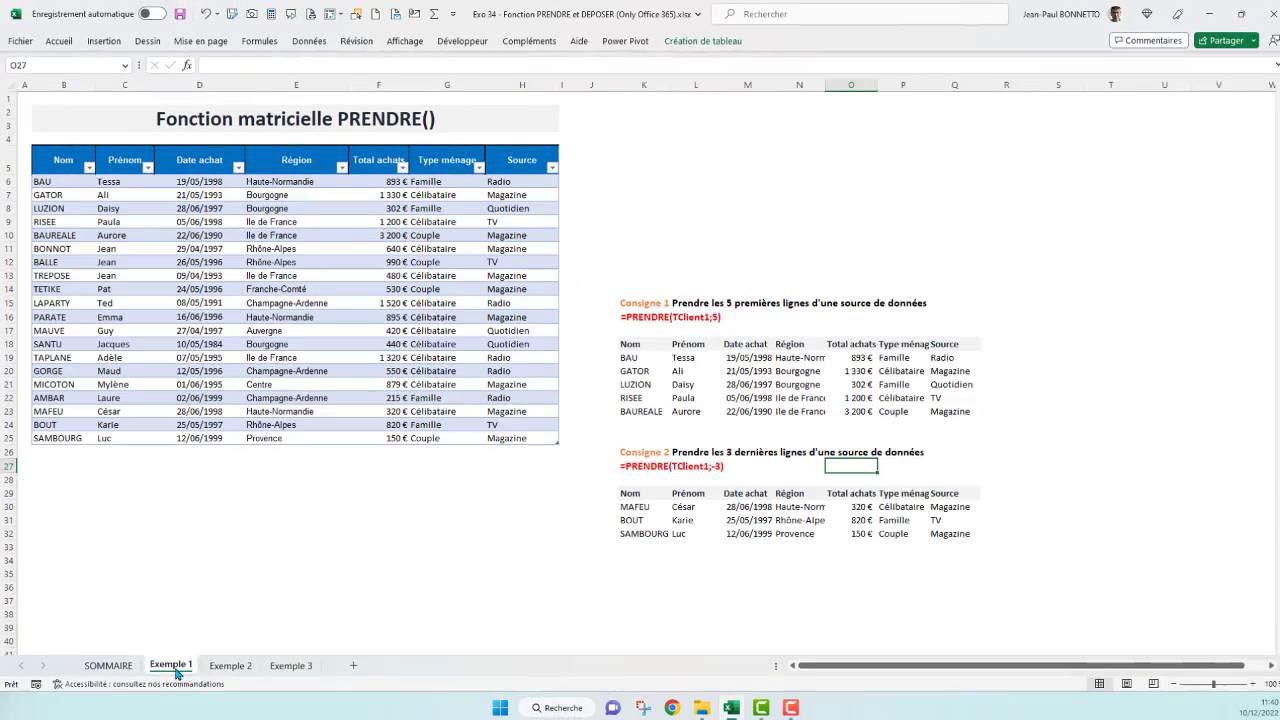
{"action": "left_click", "coordinate": [230, 665]}
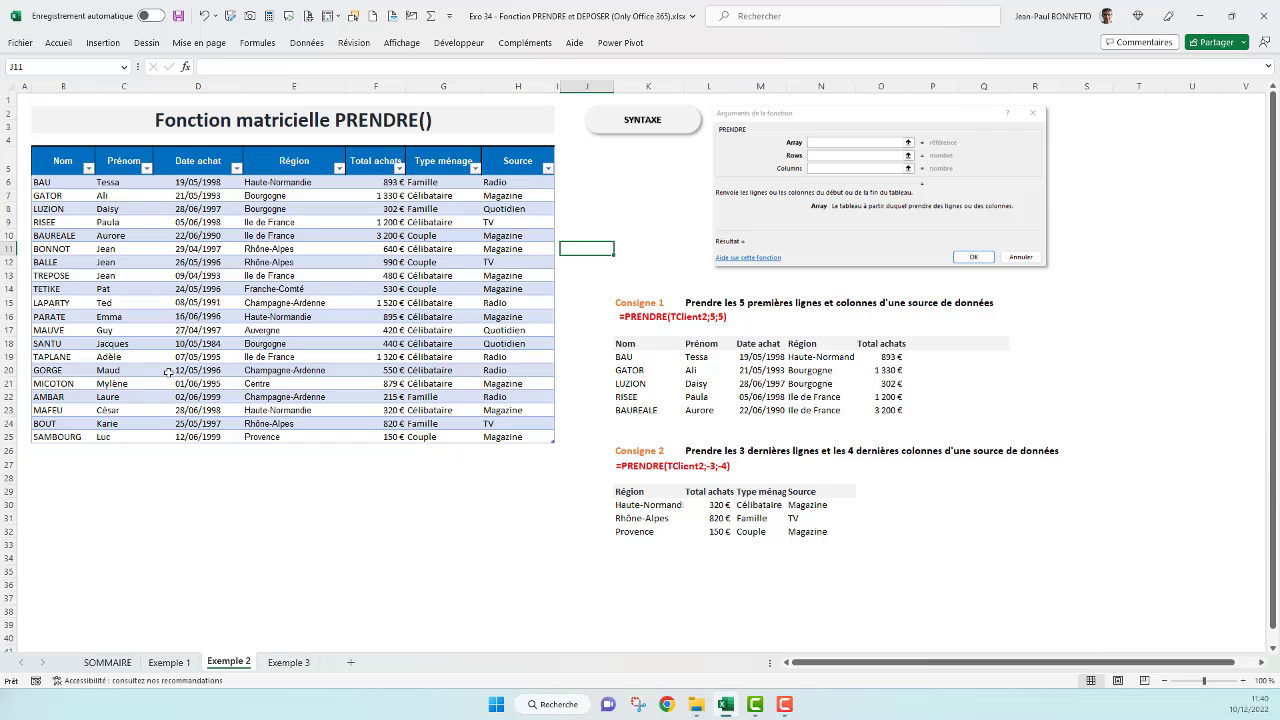
{"action": "left_click", "coordinate": [107, 662]}
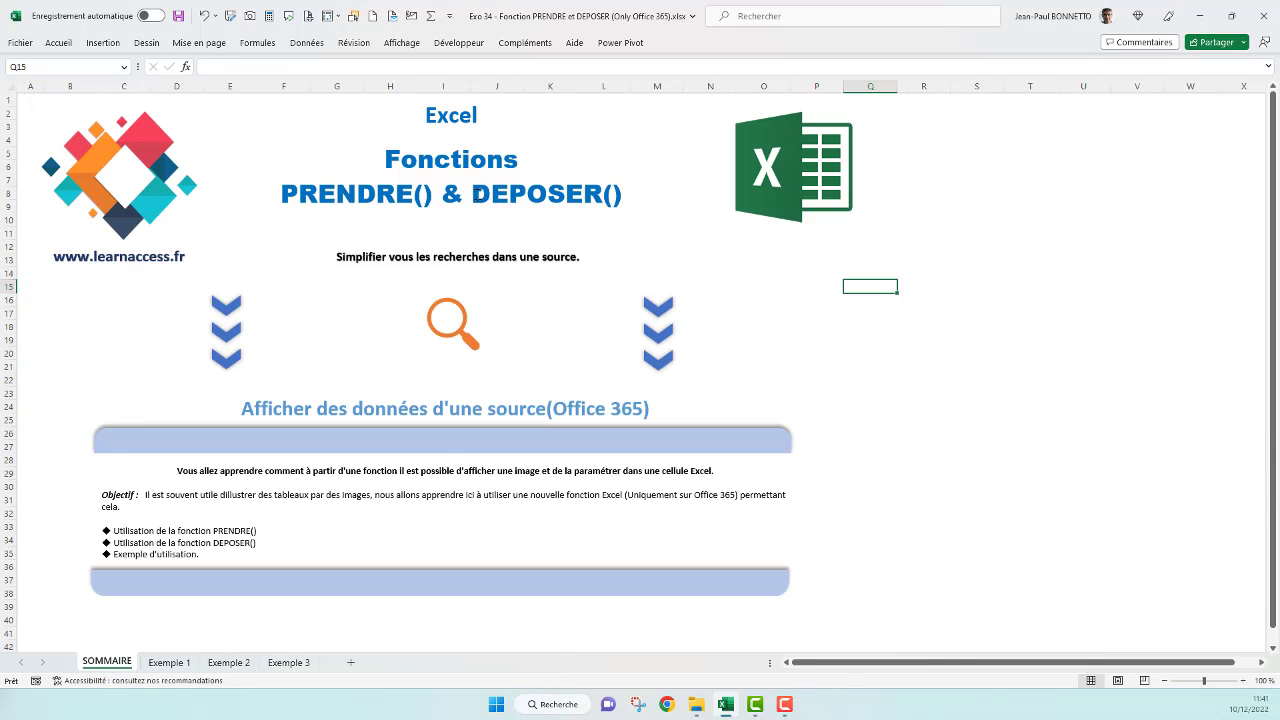
{"action": "left_click", "coordinate": [880, 348]}
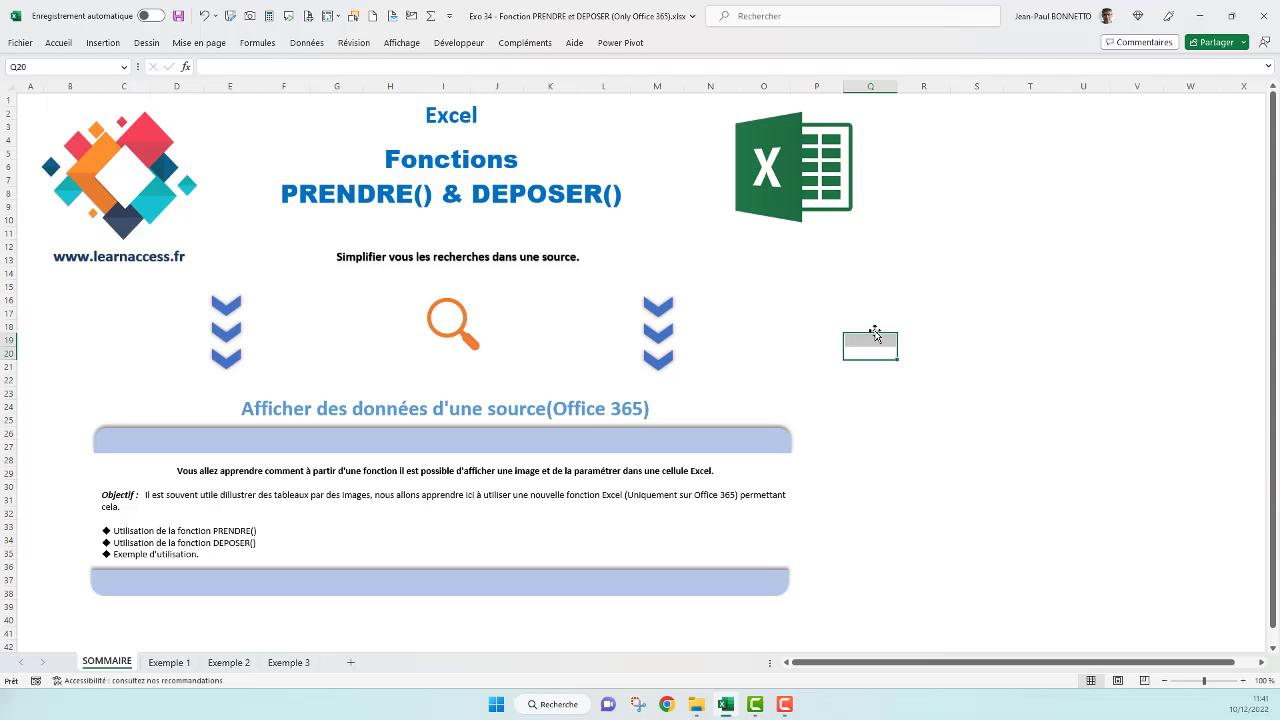
{"action": "left_click", "coordinate": [882, 299]}
{"action": "type", "text": "=p"}
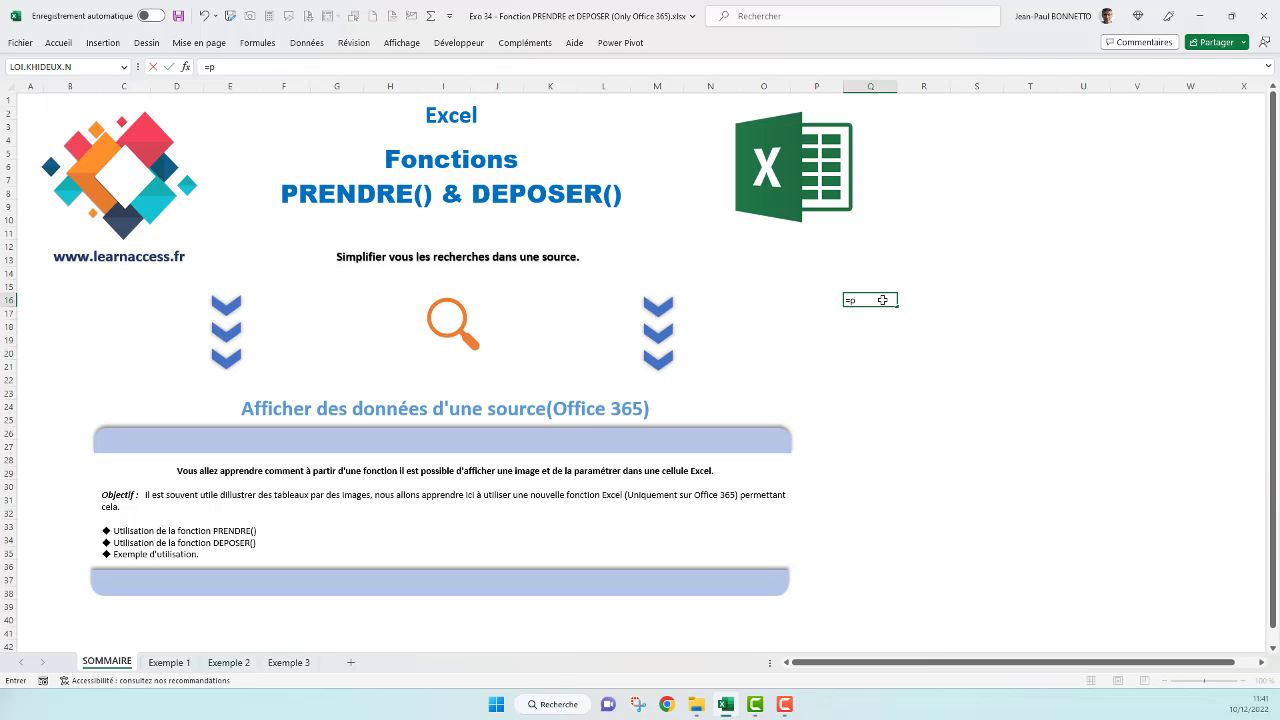
{"action": "type", "text": "re,d"}
{"action": "key", "text": "BackSpace"}
{"action": "key", "text": "BackSpace"}
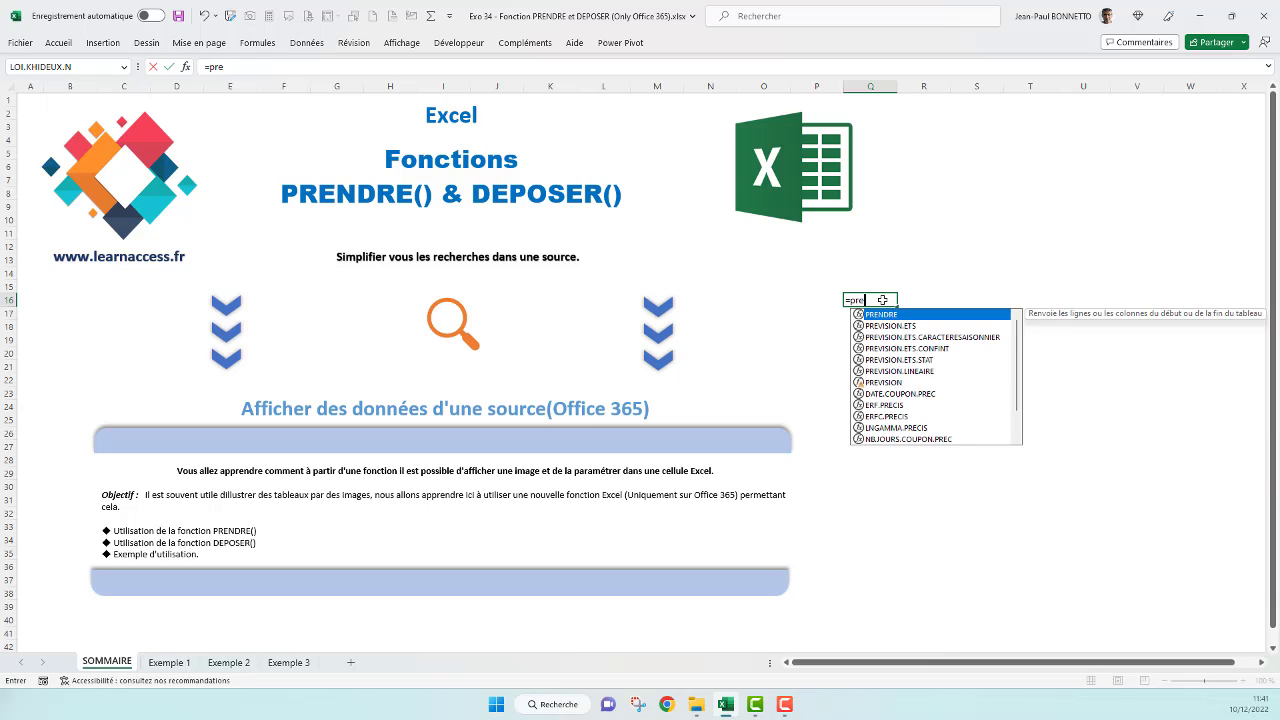
{"action": "key", "text": "BackSpace"}
{"action": "key", "text": "BackSpace"}
{"action": "key", "text": "BackSpace"}
{"action": "type", "text": "dep"}
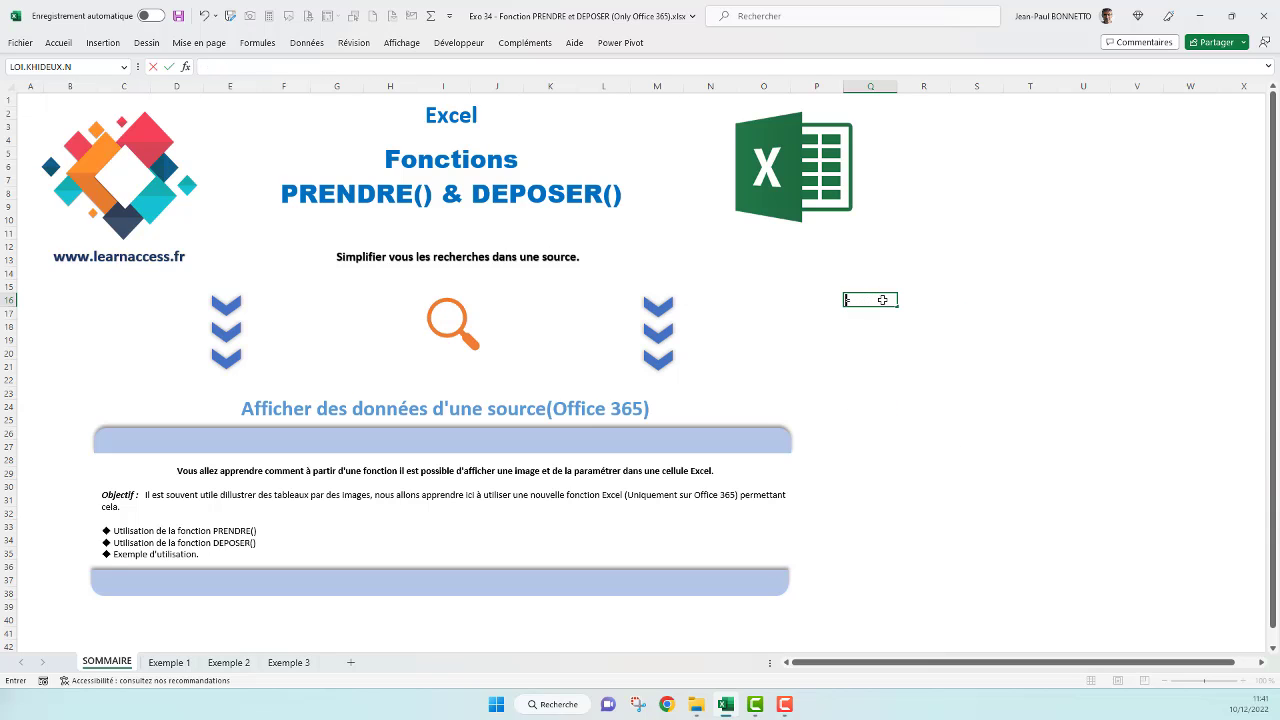
{"action": "key", "text": "Escape"}
{"action": "left_click", "coordinate": [896, 343]}
{"action": "left_click", "coordinate": [878, 286]}
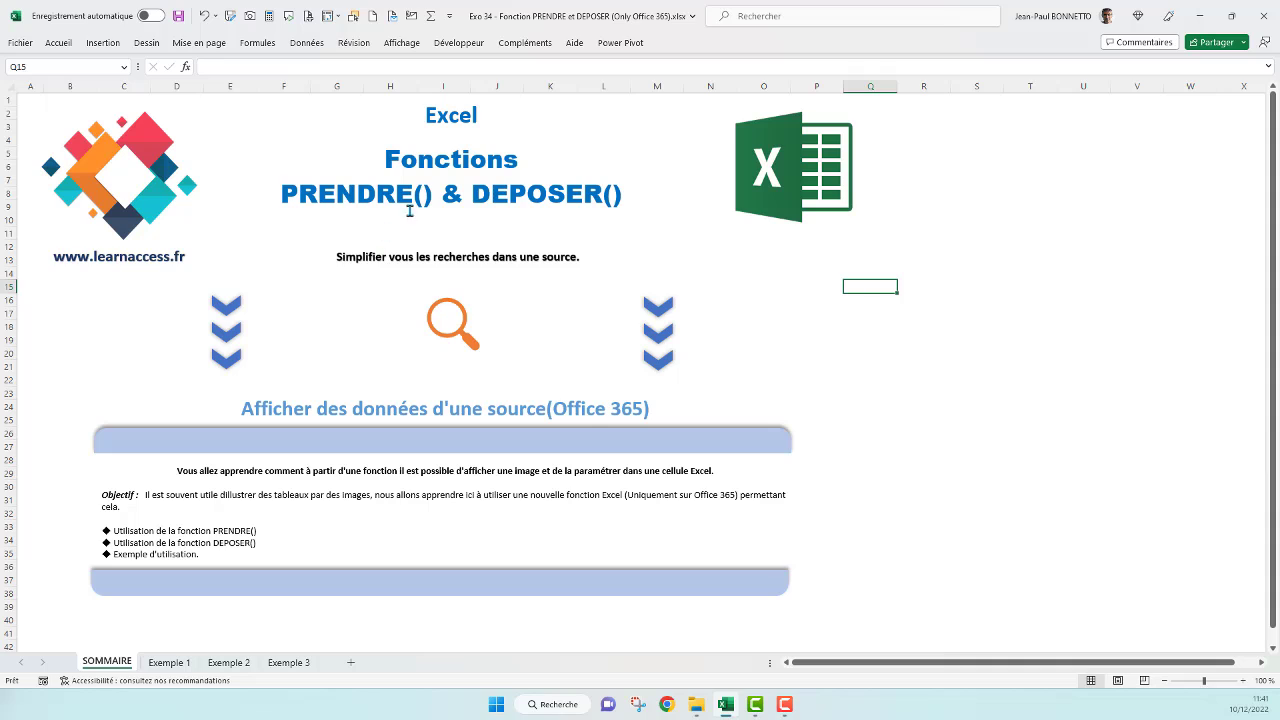
Highlight DEPOSER() in the title text box on the SOMMAIRE sheet, and deselect the text box.
{"action": "left_click_drag", "start_coordinate": [472, 192], "coordinate": [640, 196]}
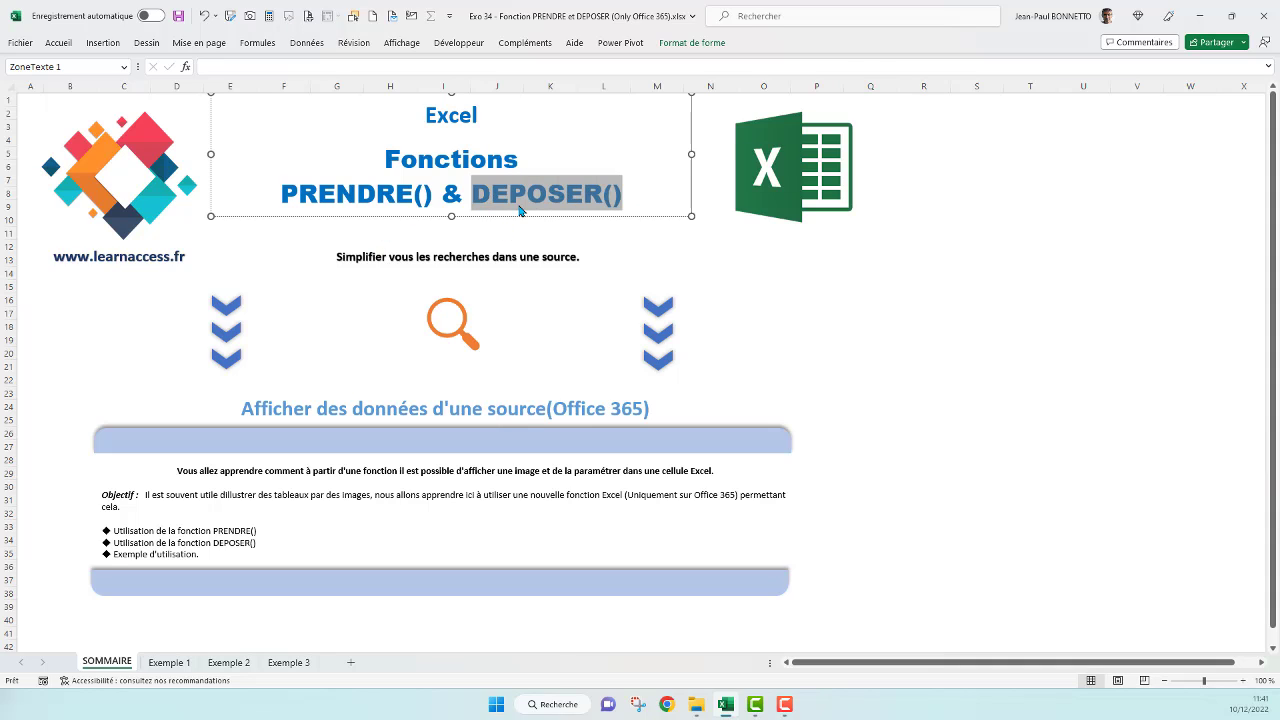
{"action": "left_click", "coordinate": [352, 194]}
{"action": "left_click", "coordinate": [1014, 318]}
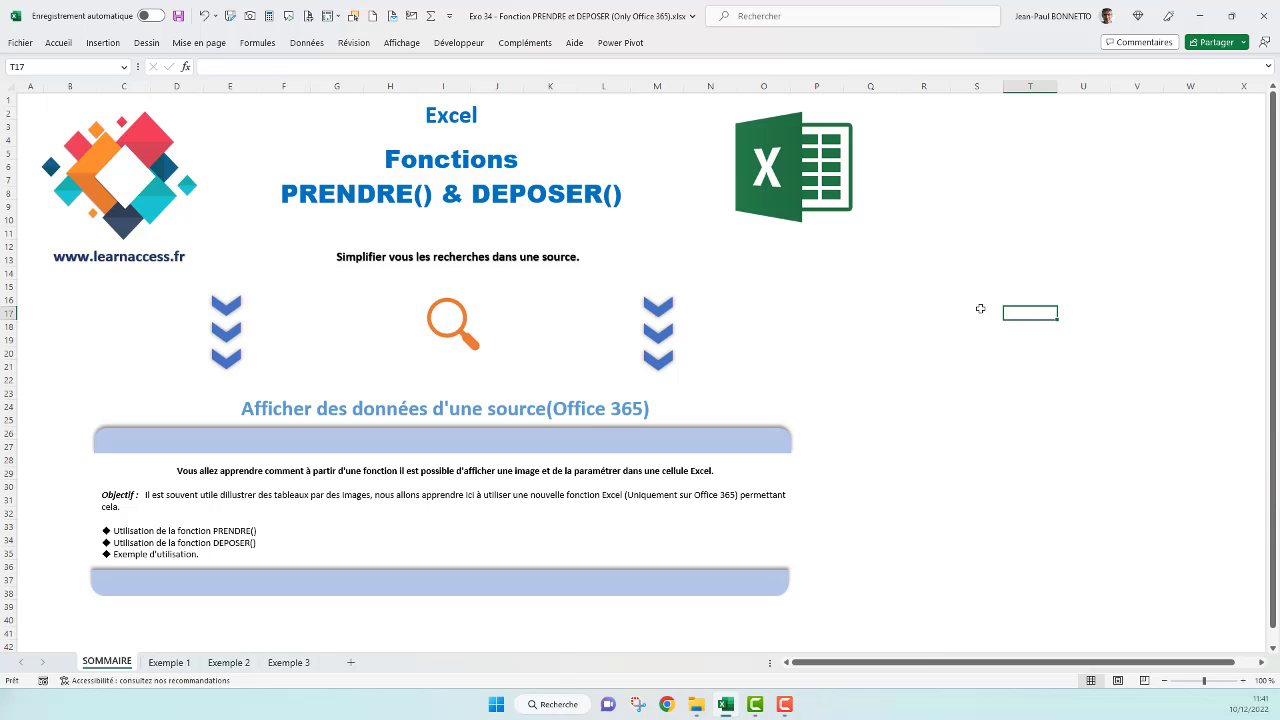
{"action": "left_click", "coordinate": [912, 298]}
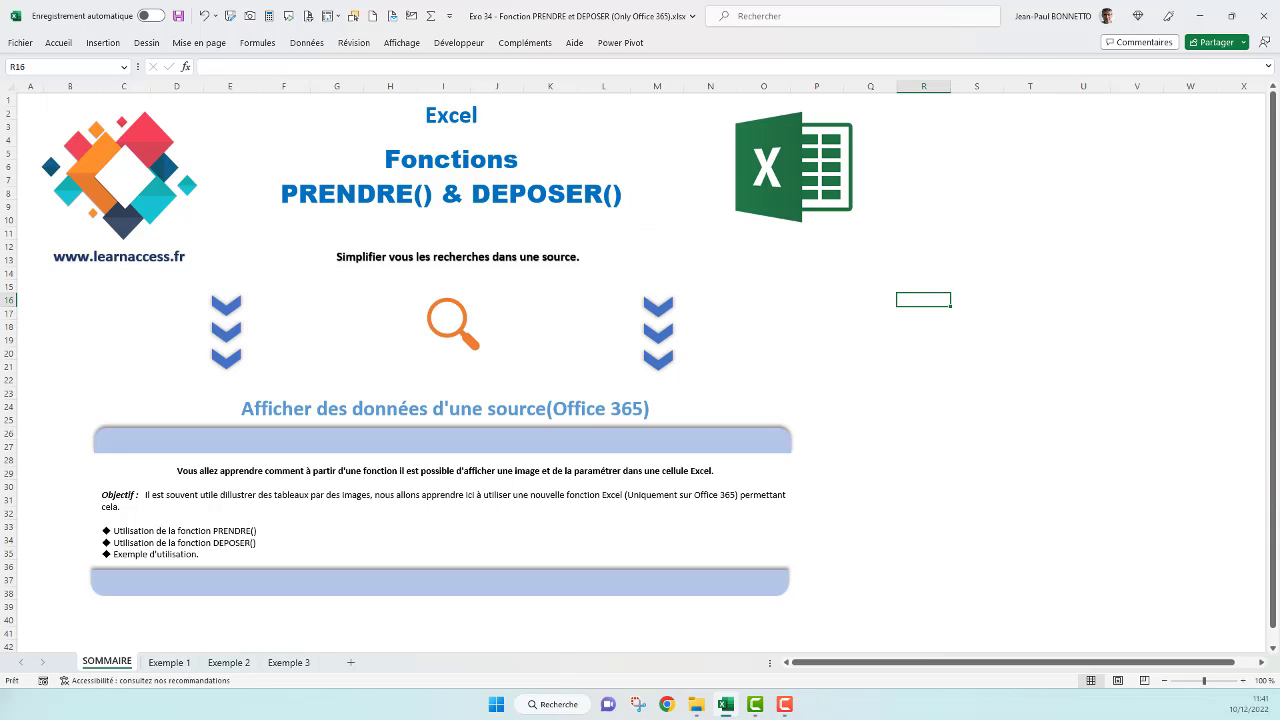